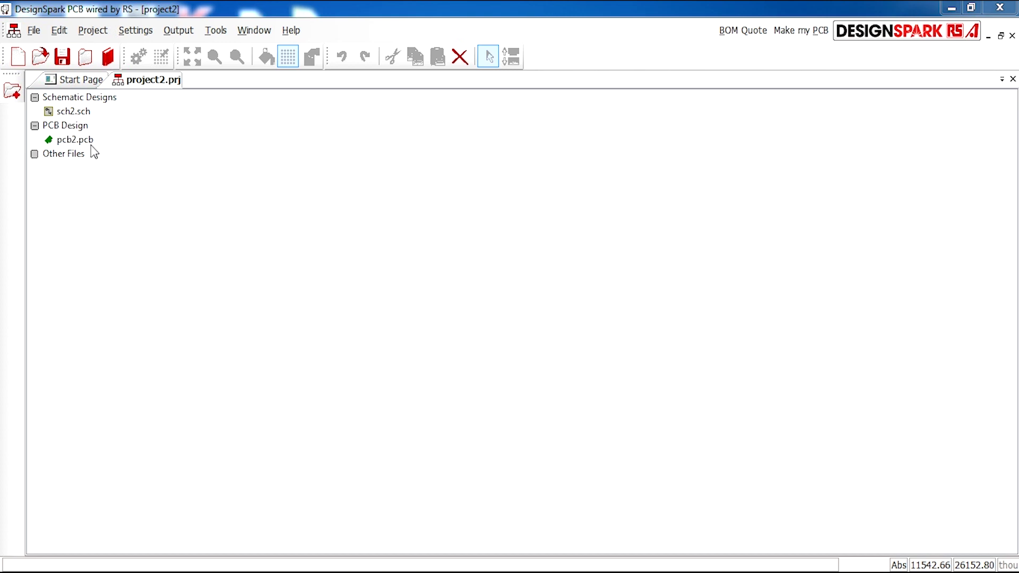
# - Open the sch2 amplifier schematic and the routed pcb2 board layout from the project2 tree
pyautogui.click(84, 112)
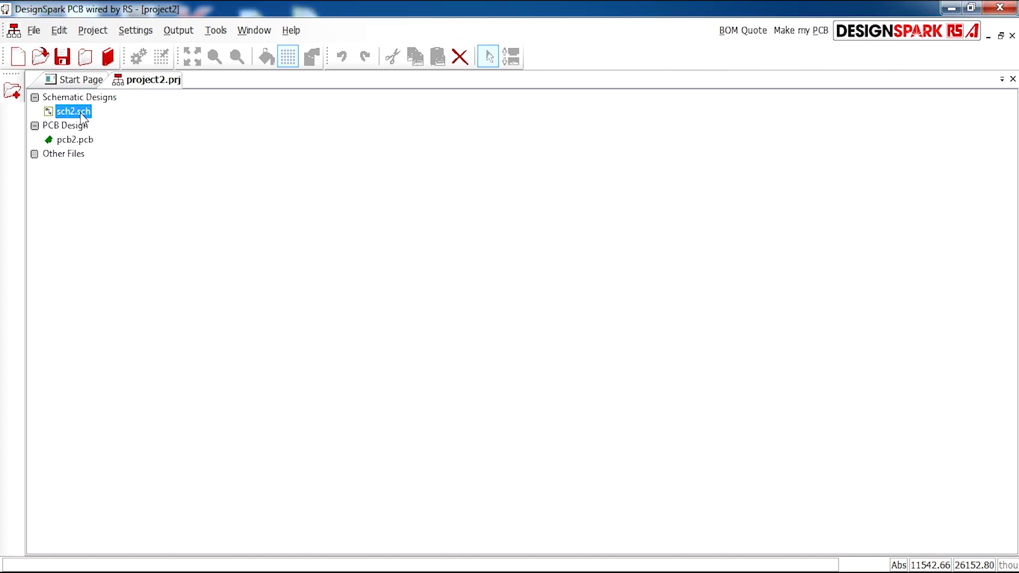
pyautogui.click(74, 141)
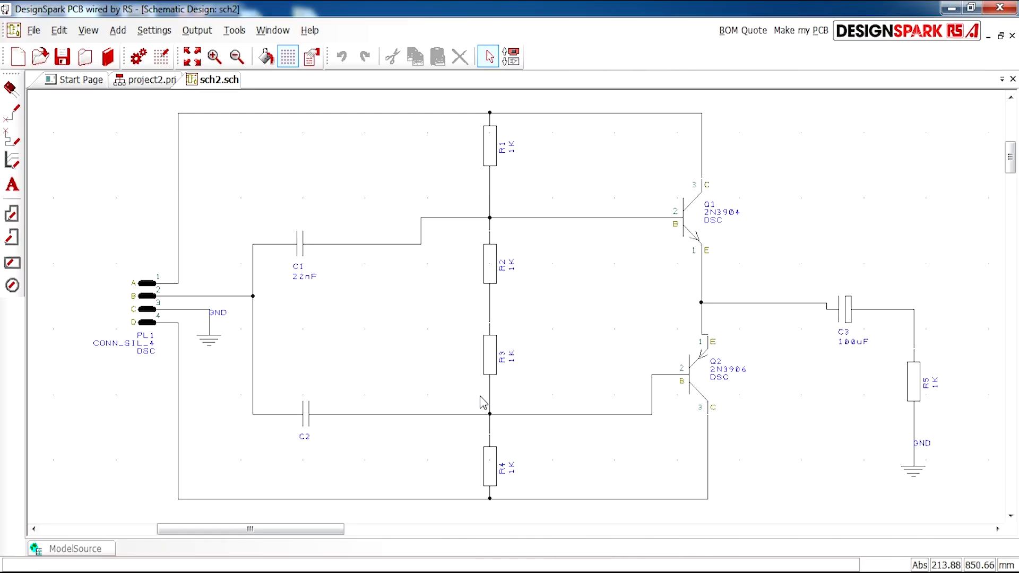
pyautogui.moveTo(489, 414)
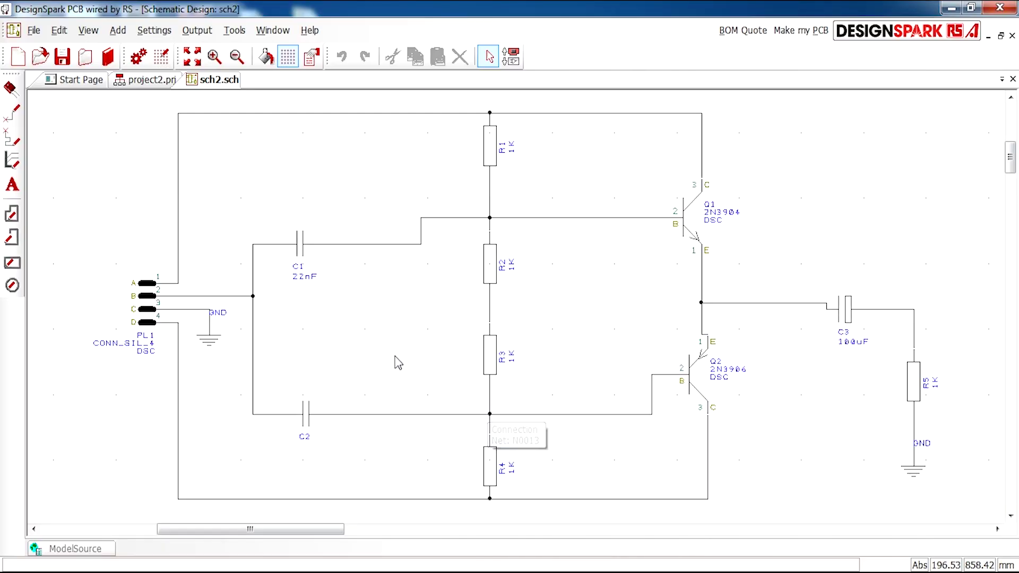
pyautogui.click(153, 79)
pyautogui.click(79, 139)
pyautogui.press('Left')
pyautogui.press('Left')
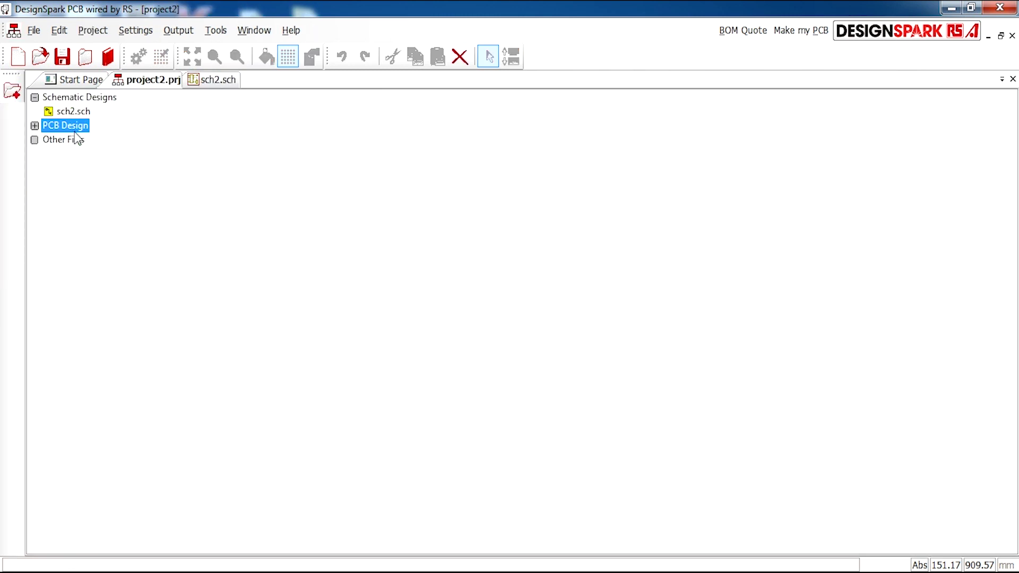
pyautogui.doubleClick(55, 127)
pyautogui.doubleClick(66, 139)
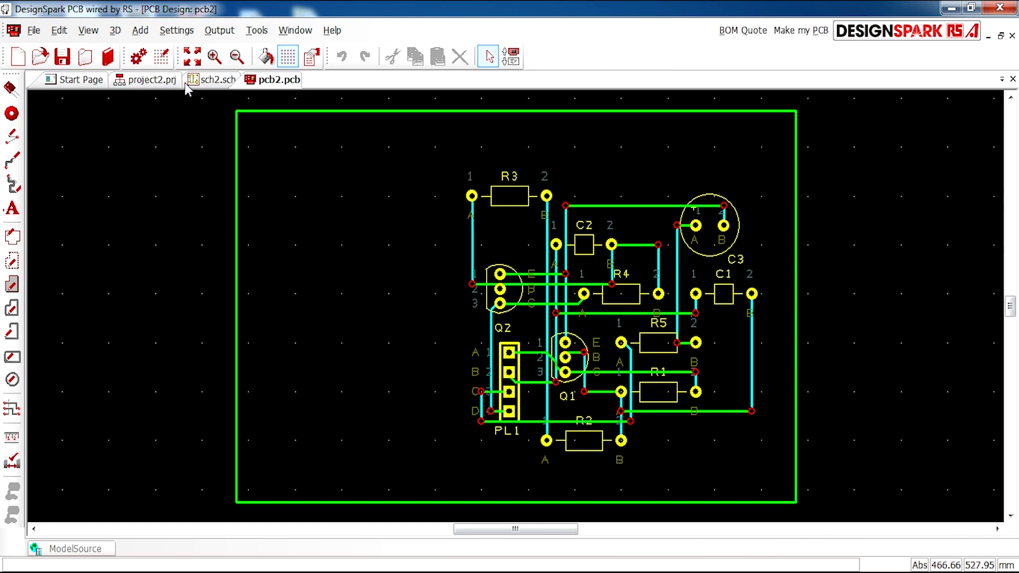
# - From the Start Page, open myfirst project designspark and its blank sch.sch schematic
pyautogui.click(121, 81)
pyautogui.click(80, 81)
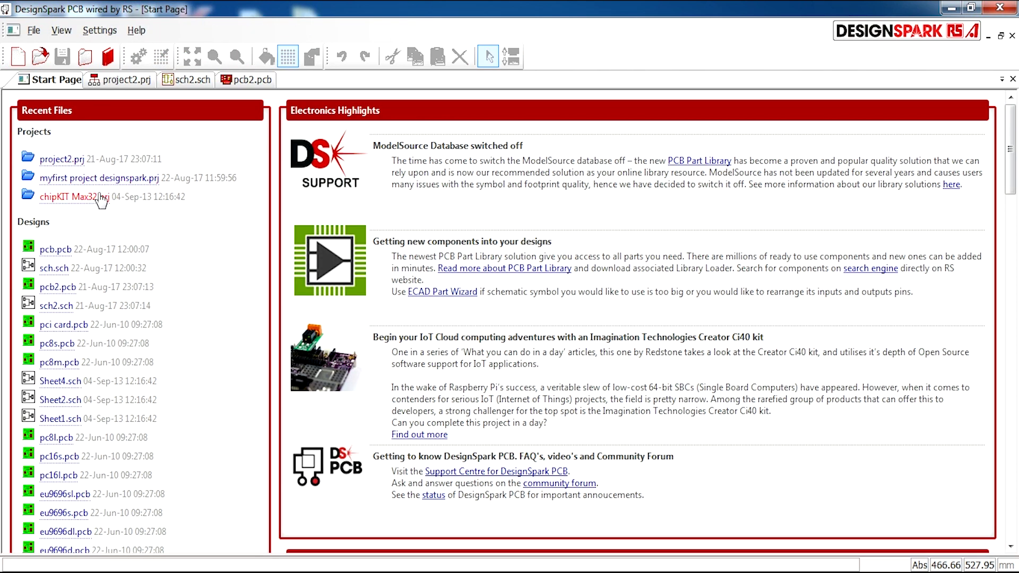
pyautogui.click(78, 179)
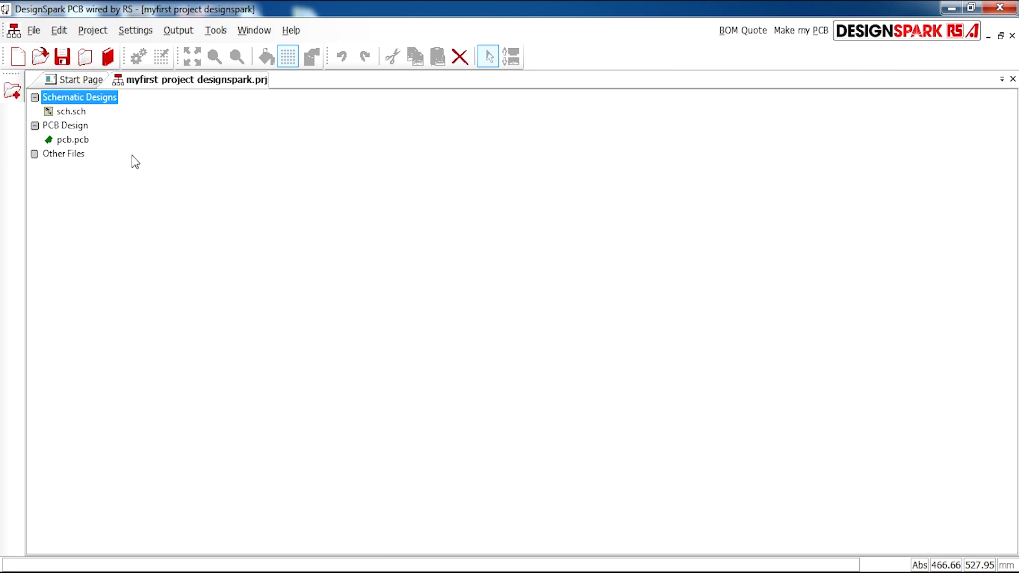
pyautogui.doubleClick(66, 112)
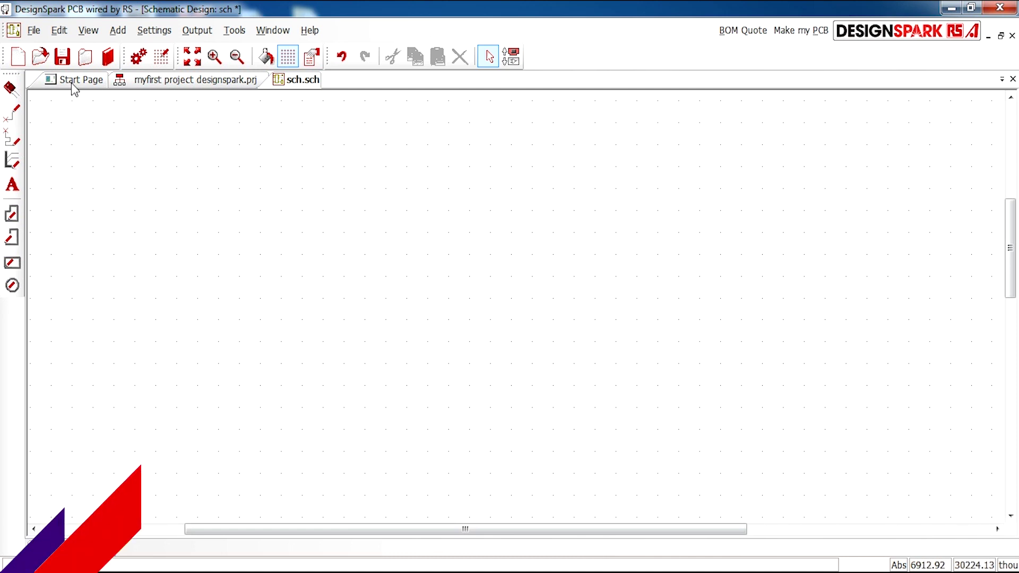
# - Browse the DesignSpark schematic symbol library in Library Manager, previewing a few symbols
pyautogui.click(108, 57)
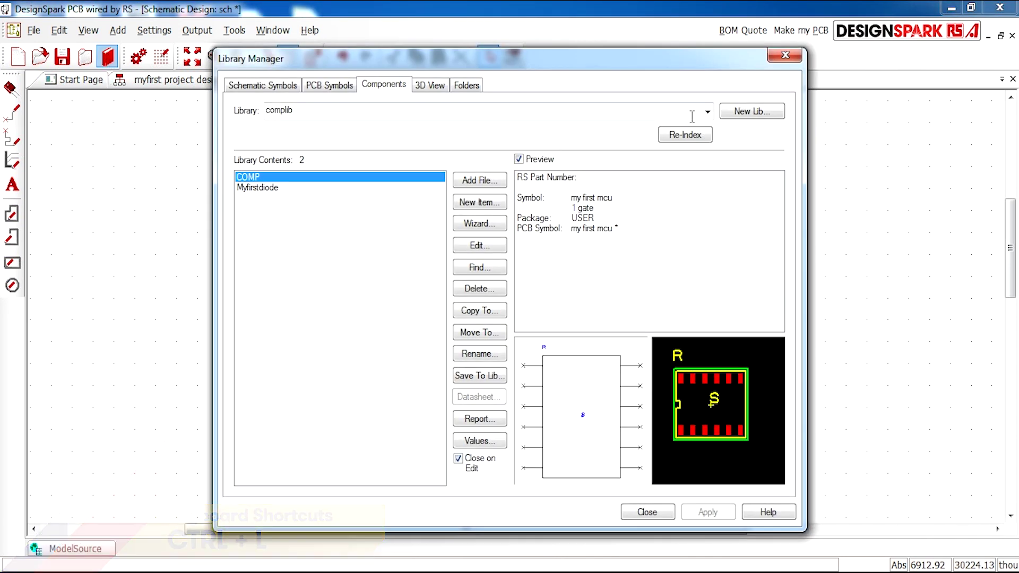
pyautogui.click(478, 86)
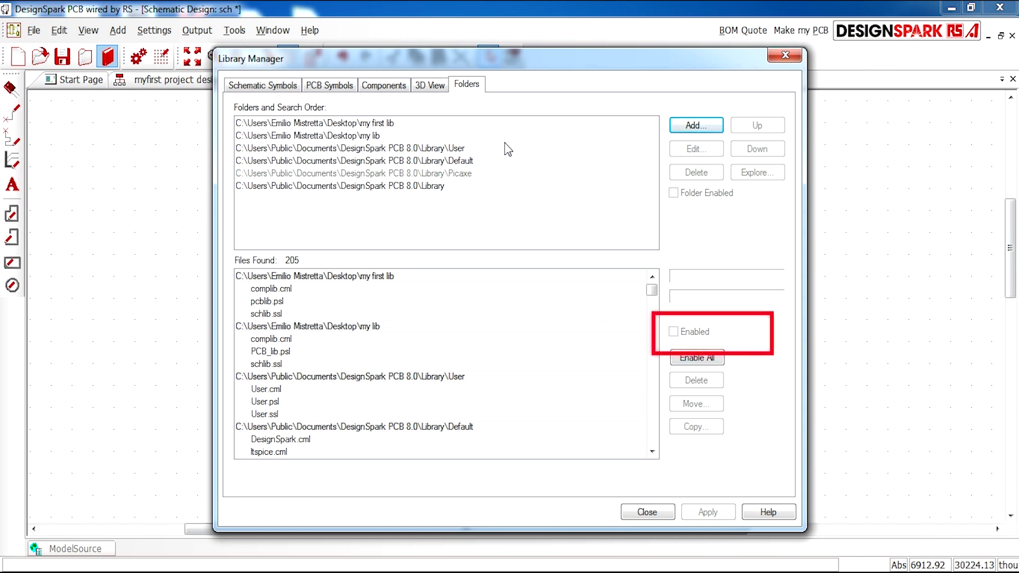
pyautogui.click(289, 88)
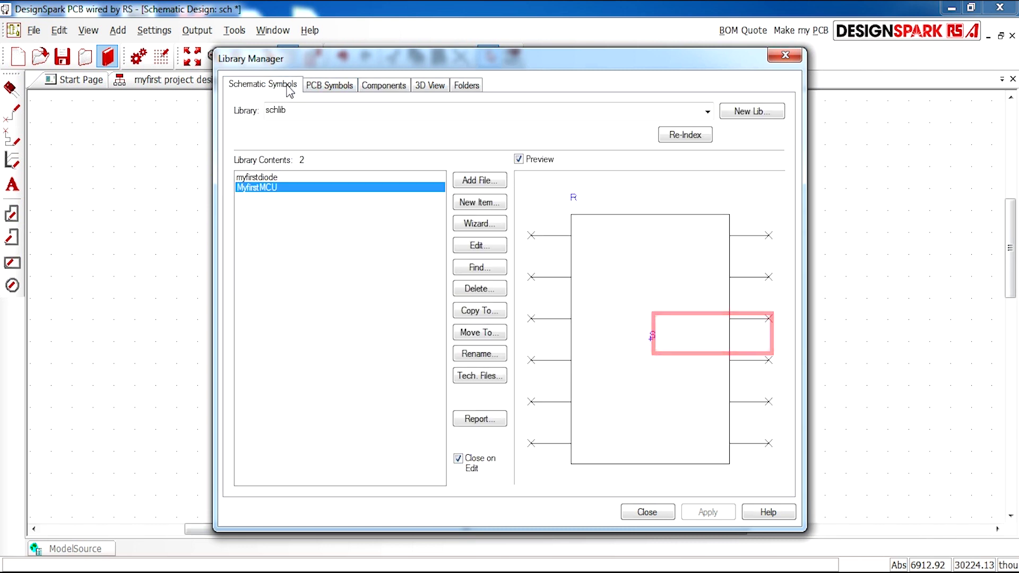
pyautogui.click(708, 112)
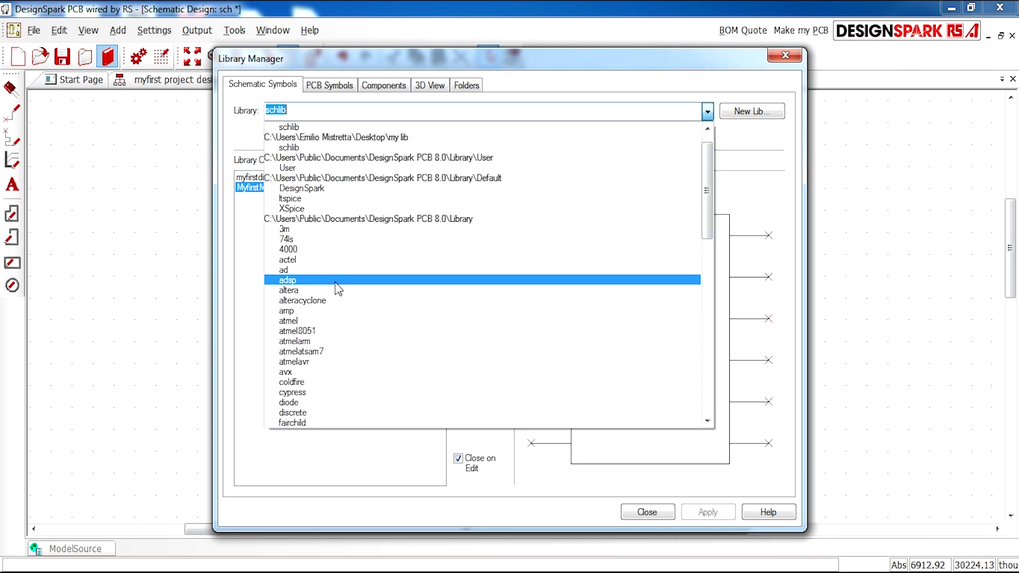
pyautogui.click(320, 192)
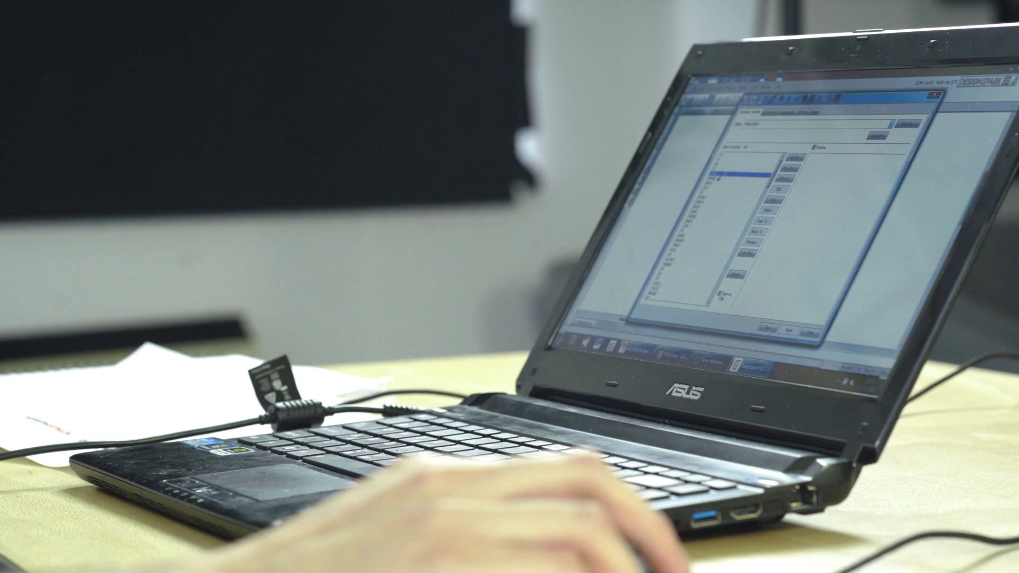
pyautogui.click(317, 279)
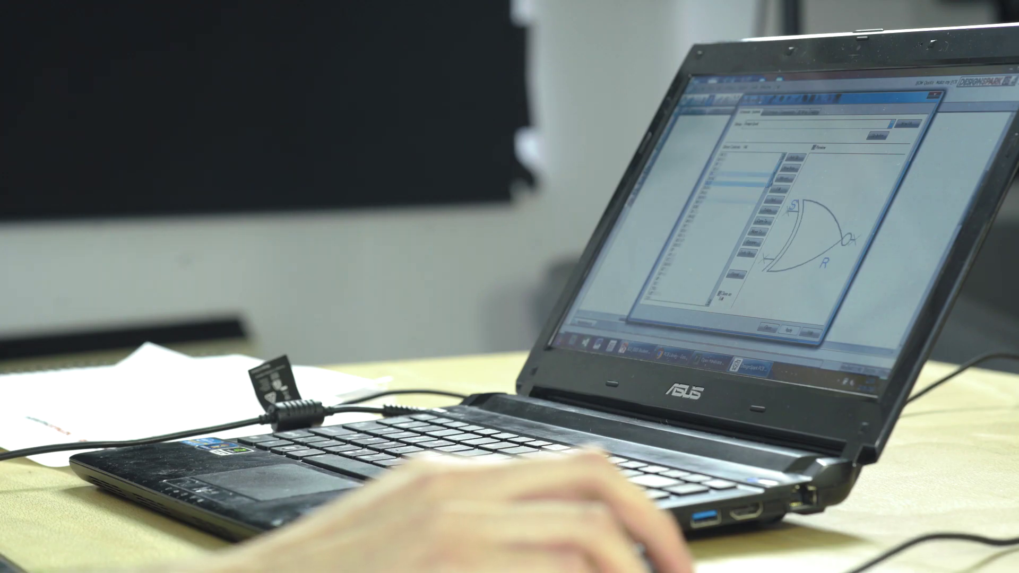
pyautogui.press('Down')
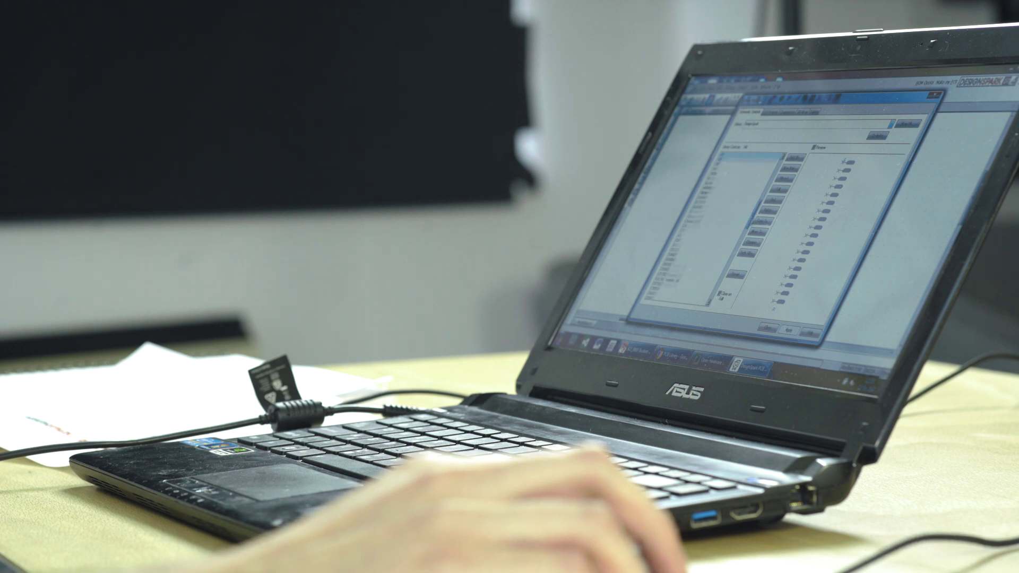
pyautogui.press('Down')
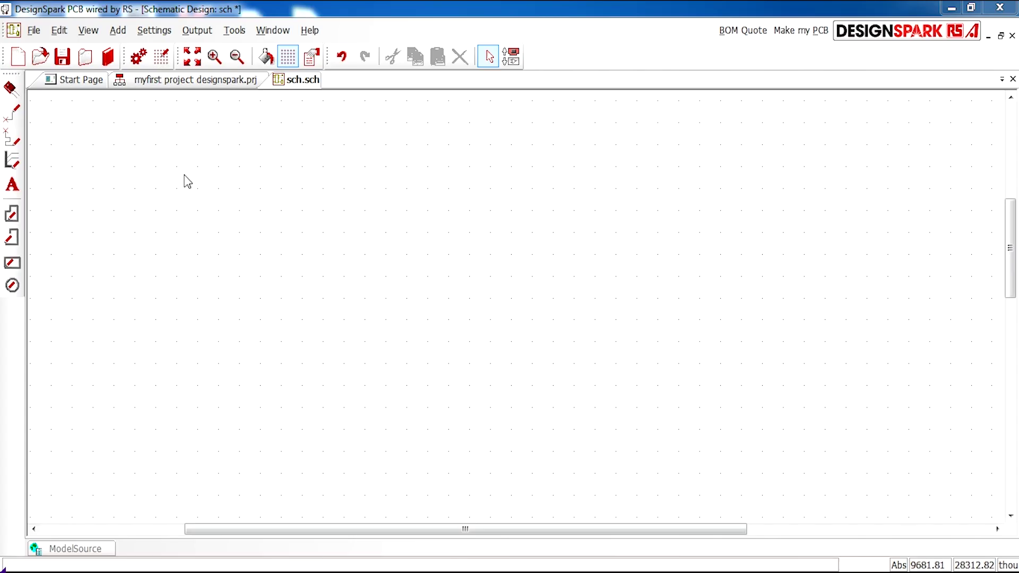
# - Choose the CONN_SIL_4 connector with DSC package from the DesignSpark library
pyautogui.click(10, 89)
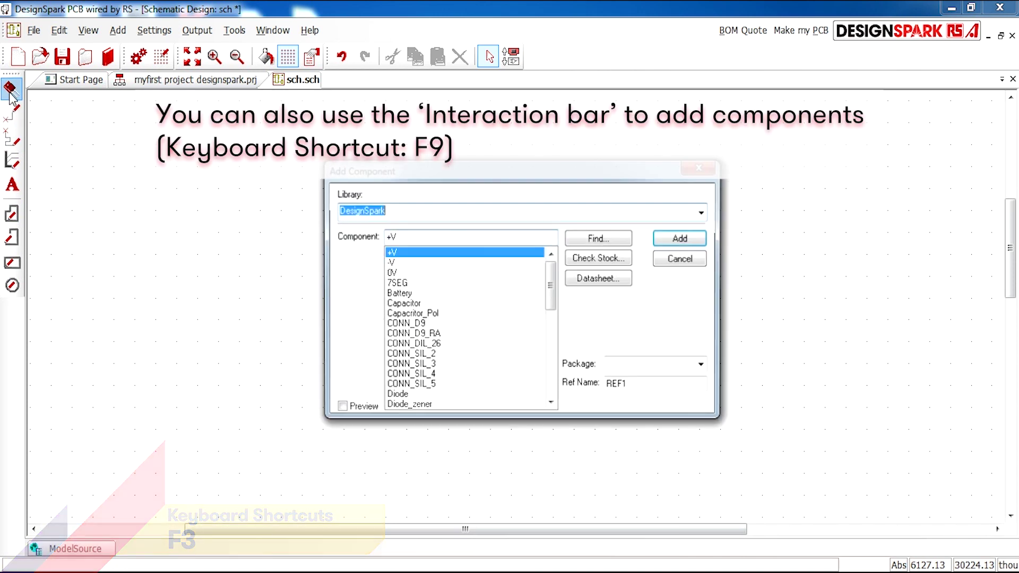
pyautogui.click(704, 213)
pyautogui.click(704, 213)
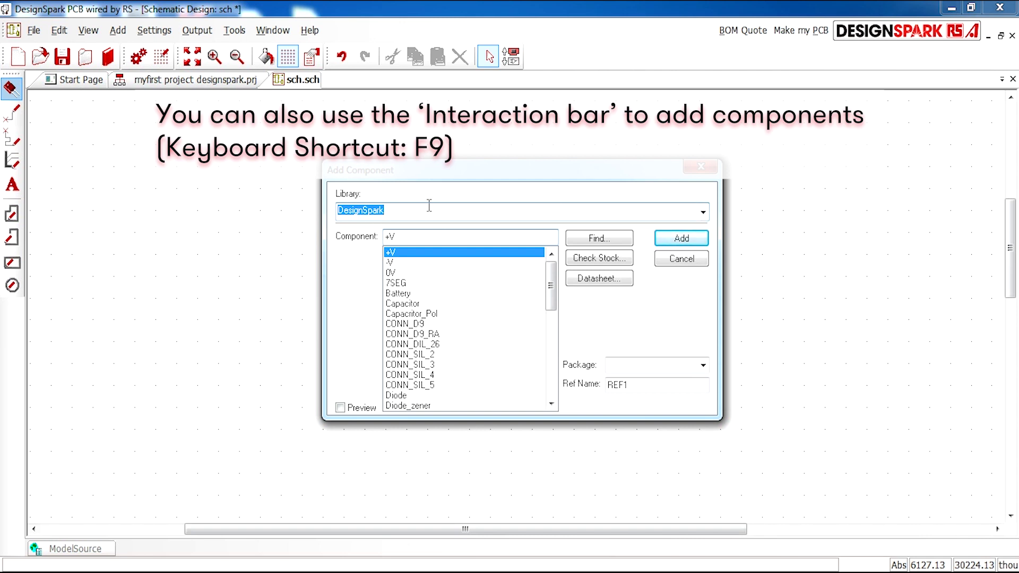
pyautogui.click(428, 304)
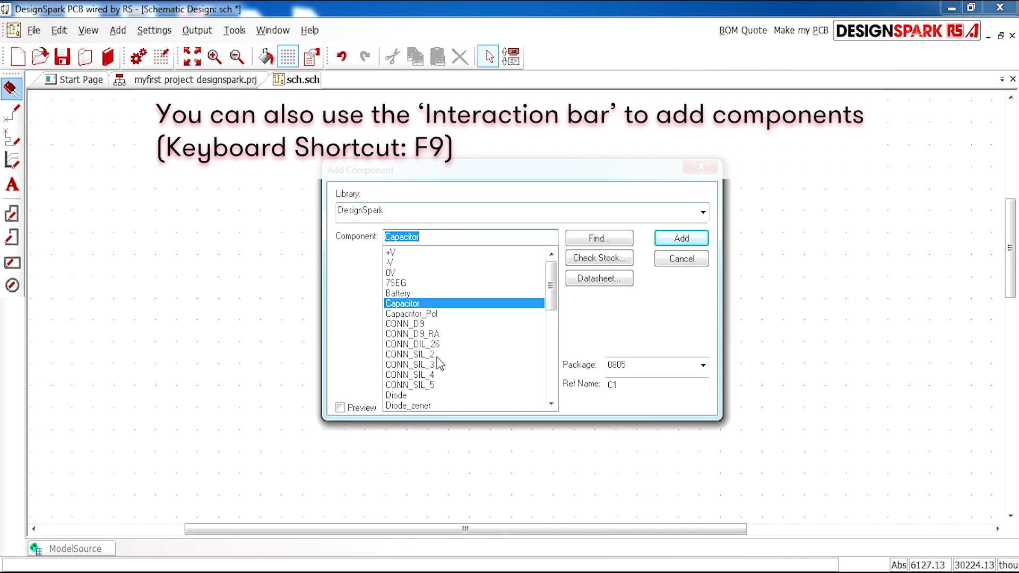
pyautogui.click(437, 355)
pyautogui.click(441, 374)
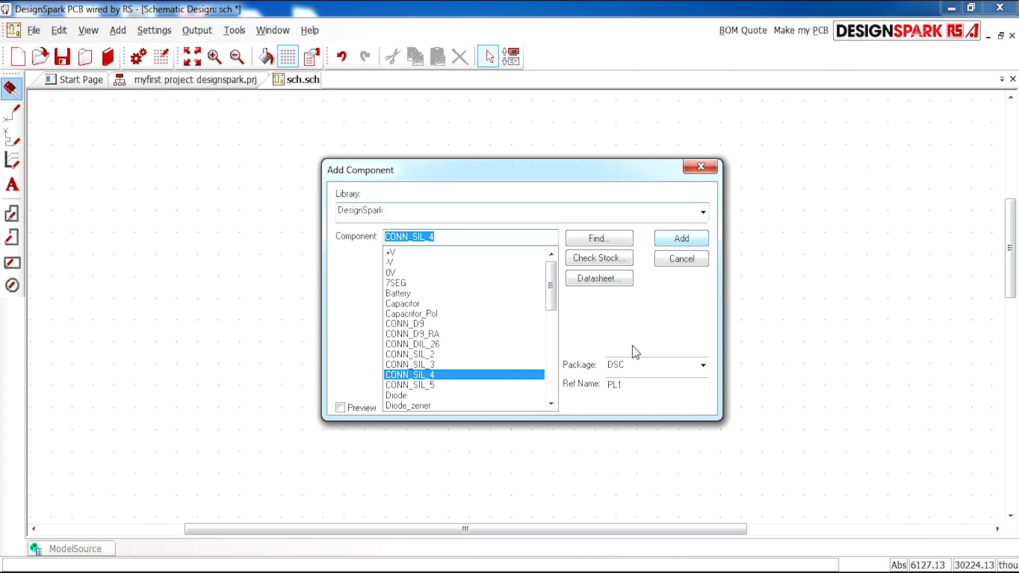
pyautogui.click(703, 366)
pyautogui.click(703, 376)
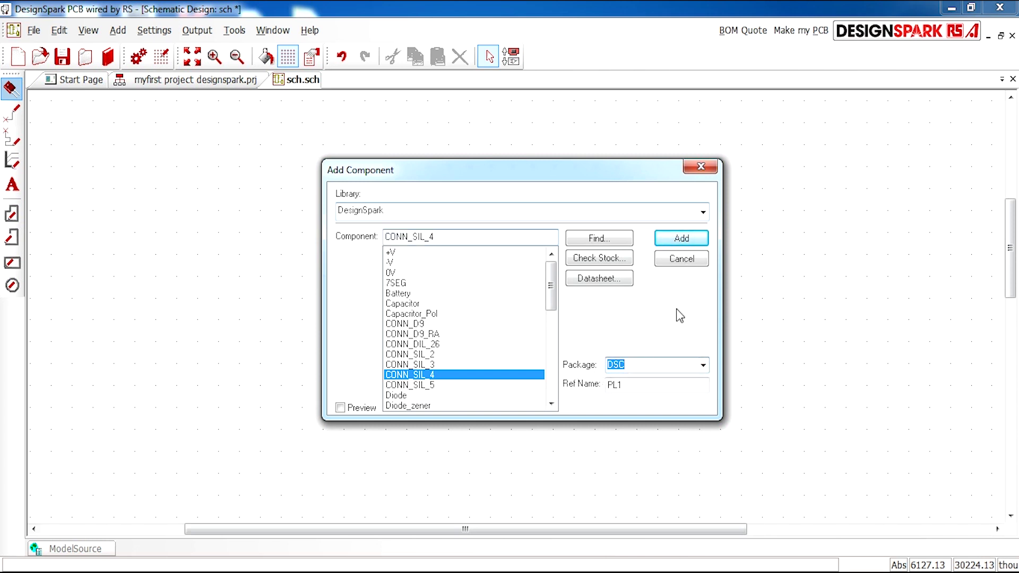
pyautogui.click(682, 238)
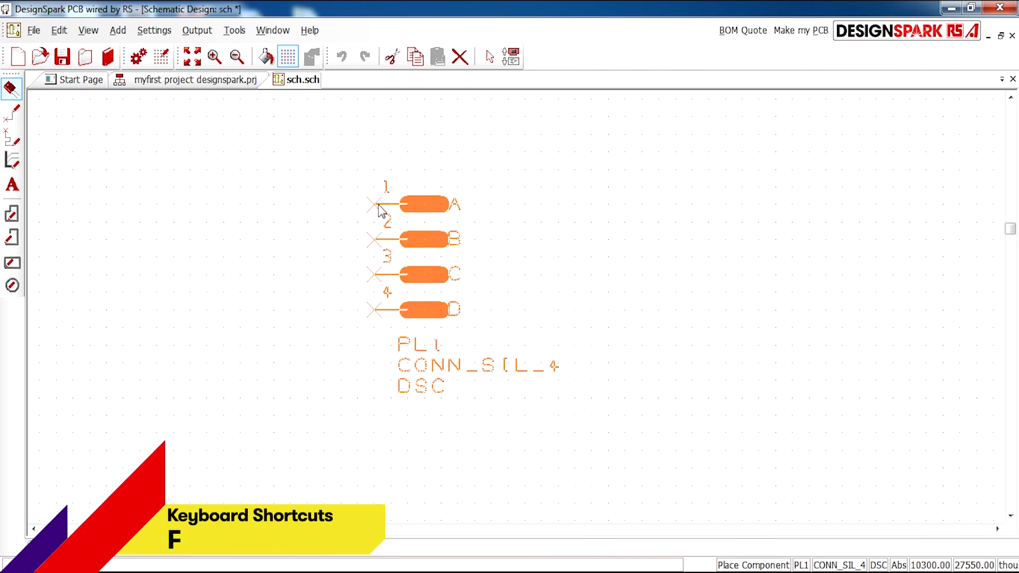
# - Flip the connector horizontally and place it on the sheet as PL1
pyautogui.press('f')
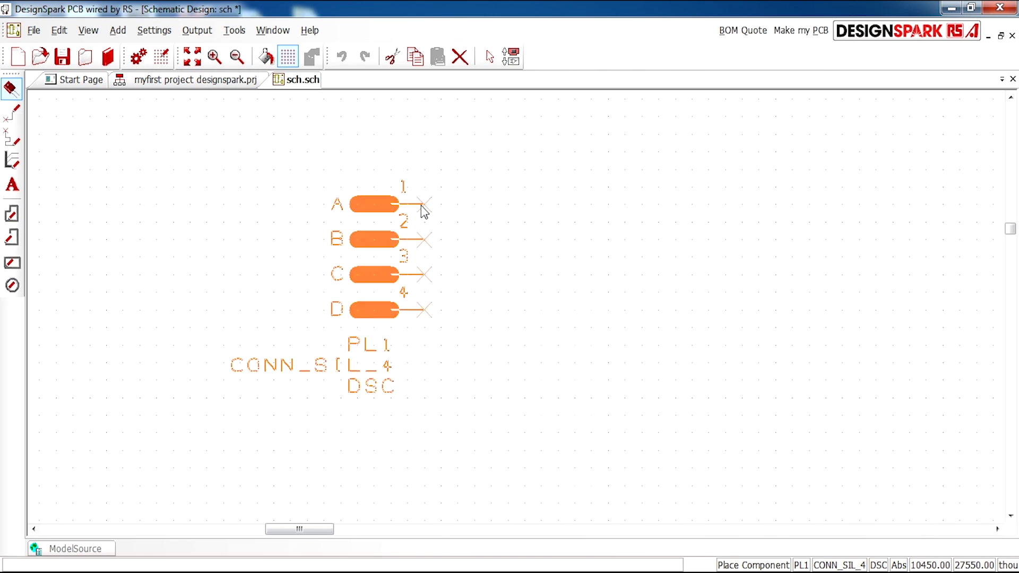
pyautogui.click(425, 207)
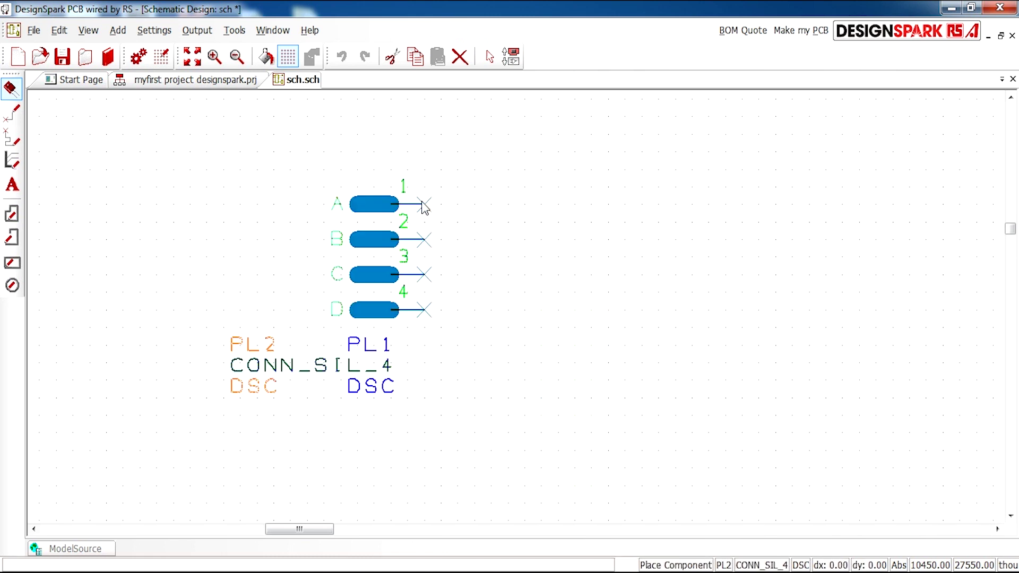
pyautogui.press('Escape')
pyautogui.scroll(-3, 520, 313)
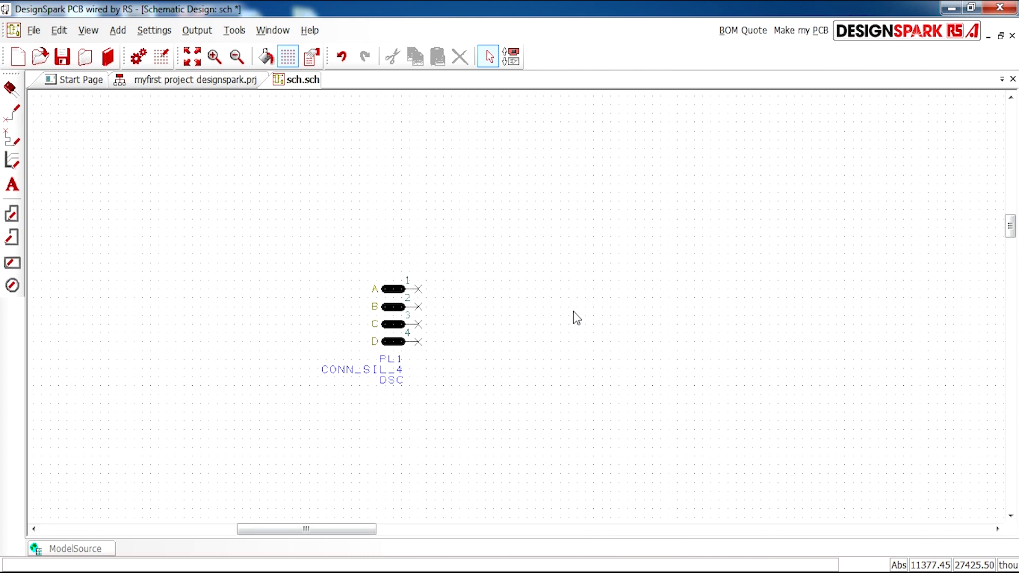
pyautogui.scroll(2, 615, 322)
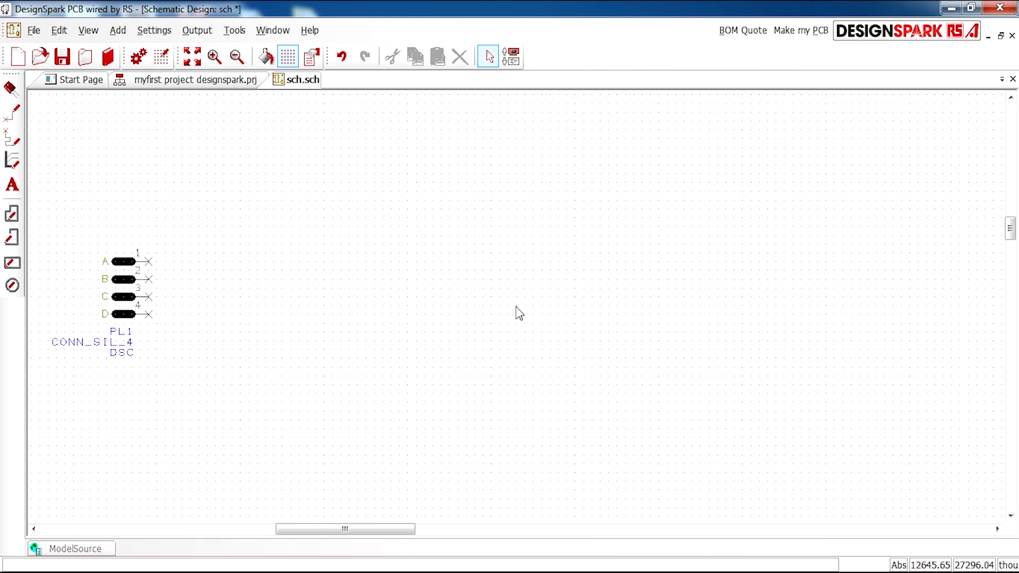
# - Add Capacitor_Pol with DSCV package and place 100uF capacitors C1–C3 around PL1
pyautogui.click(11, 88)
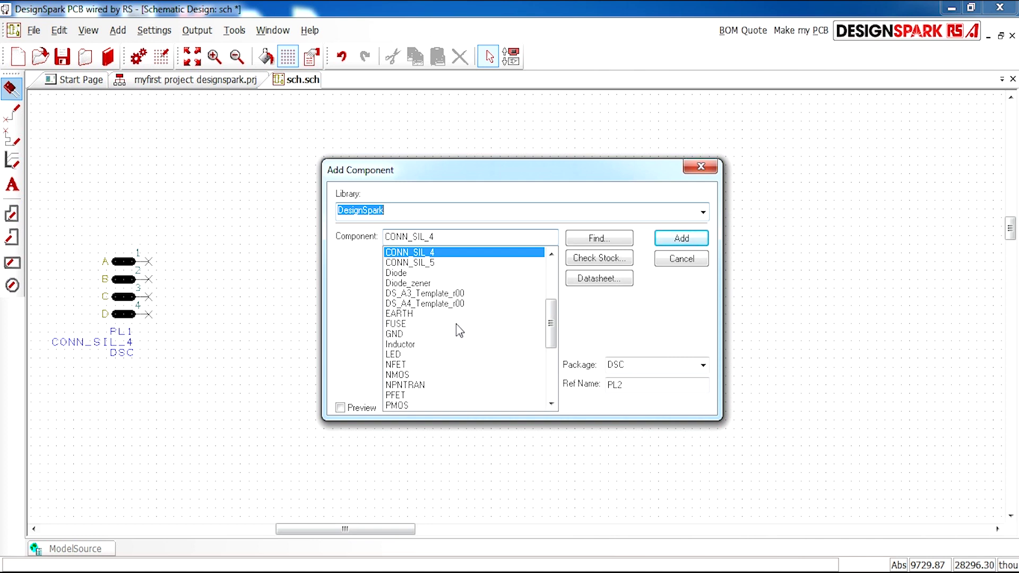
pyautogui.click(418, 302)
pyautogui.write('Capacitor')
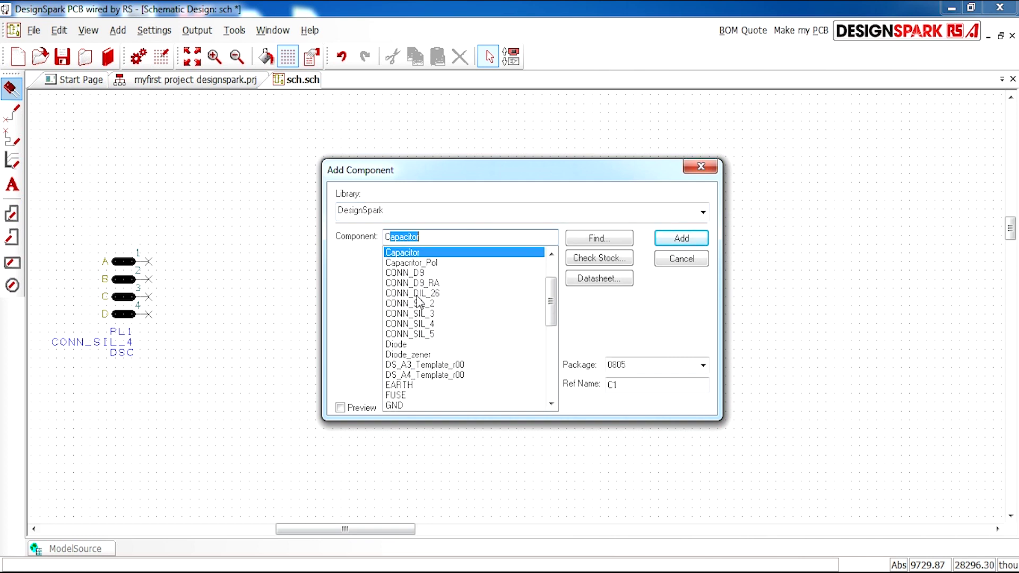
pyautogui.click(425, 263)
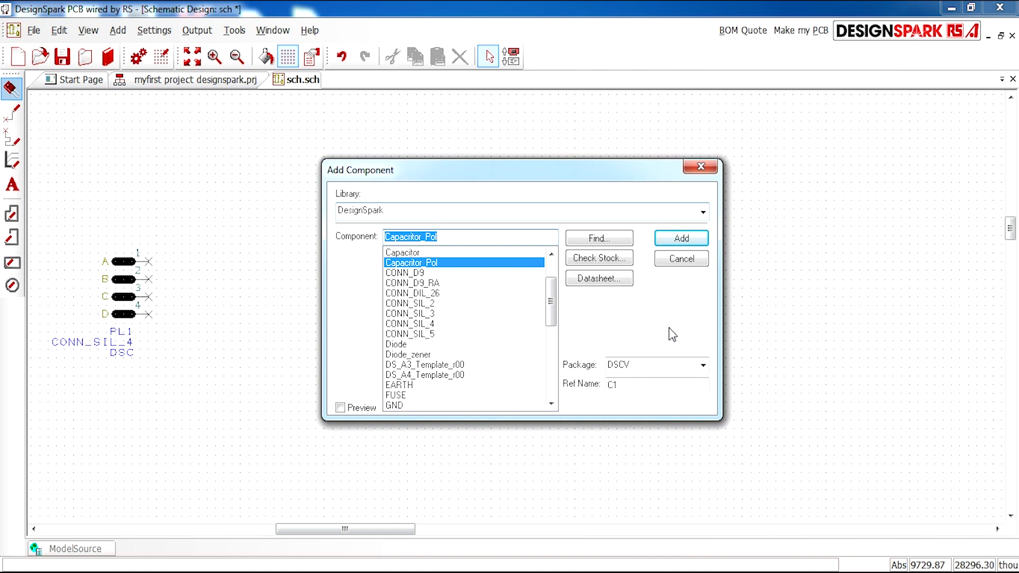
pyautogui.click(703, 366)
pyautogui.click(678, 348)
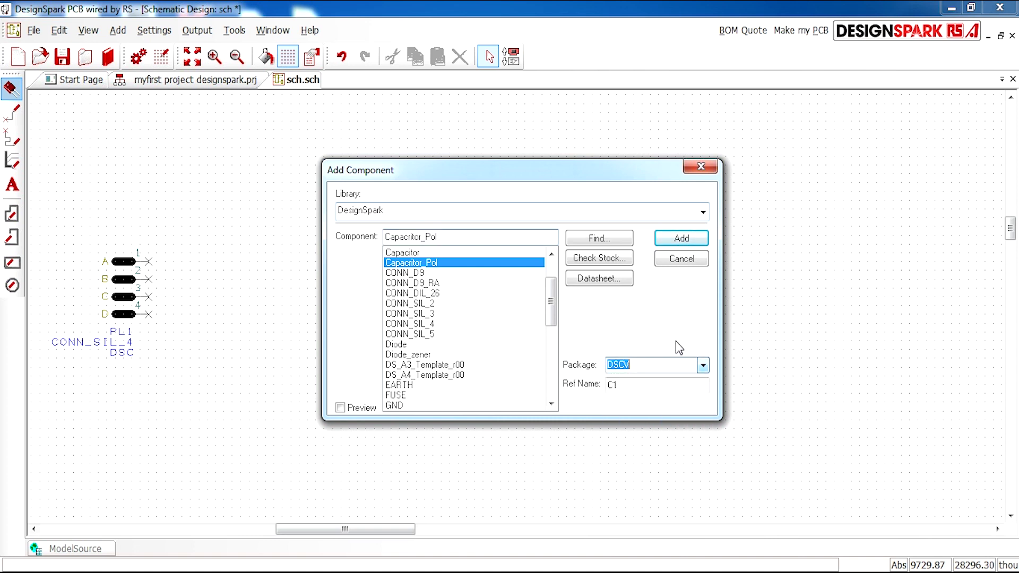
pyautogui.click(682, 238)
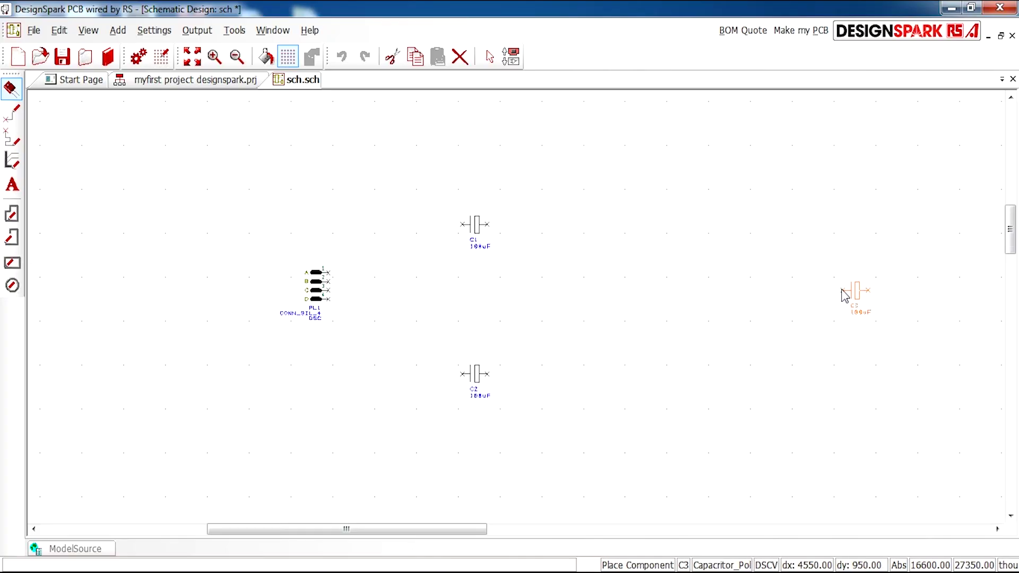
pyautogui.click(776, 299)
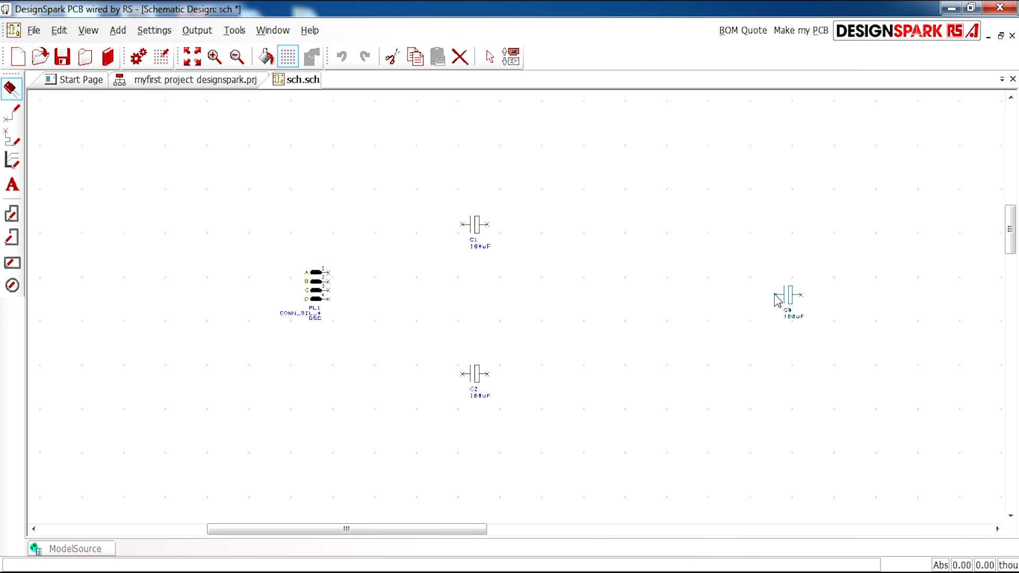
pyautogui.press('Escape')
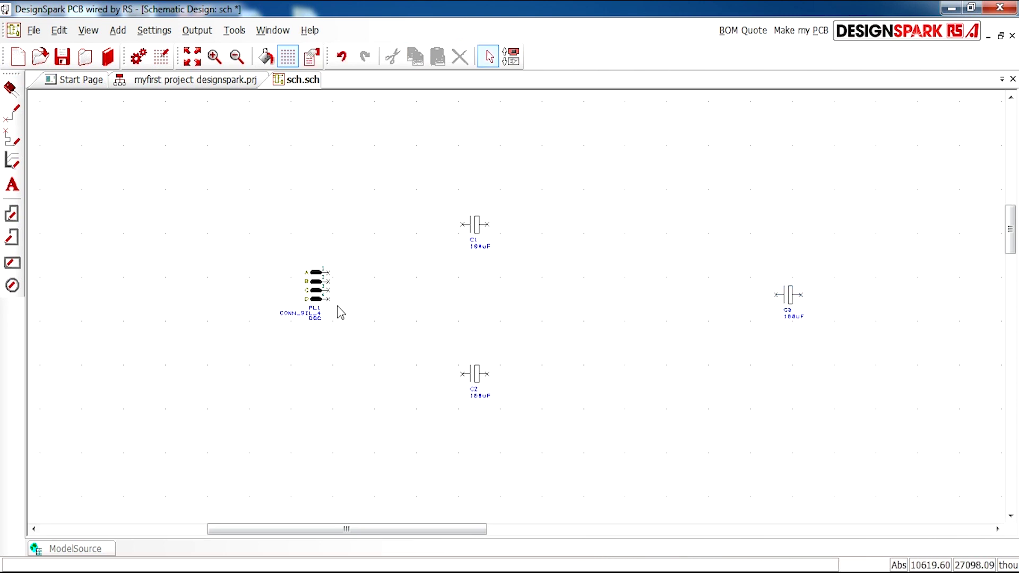
# - Pick the Resistor component with DSC package for placement
pyautogui.click(12, 90)
pyautogui.click(425, 294)
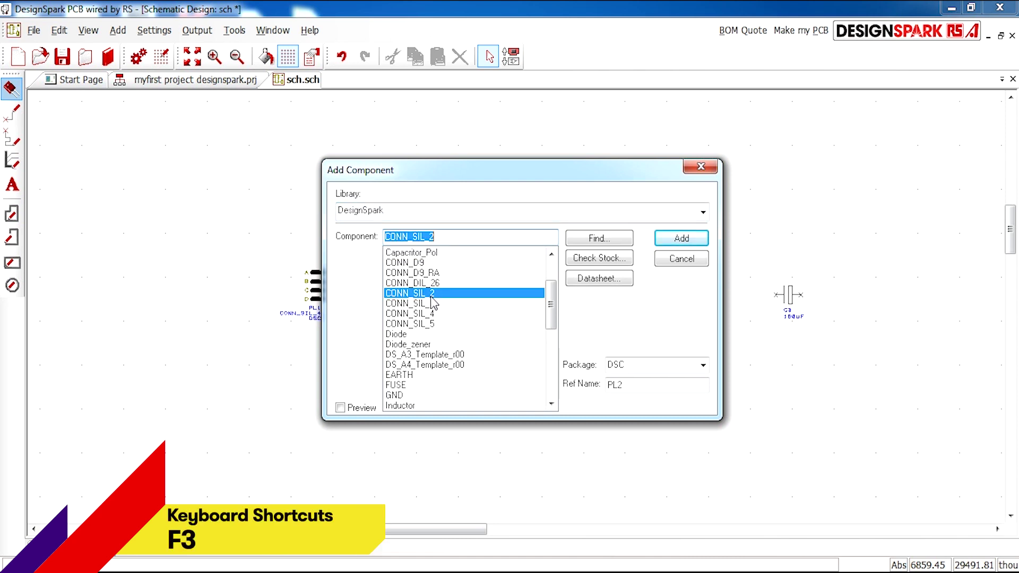
pyautogui.write('r')
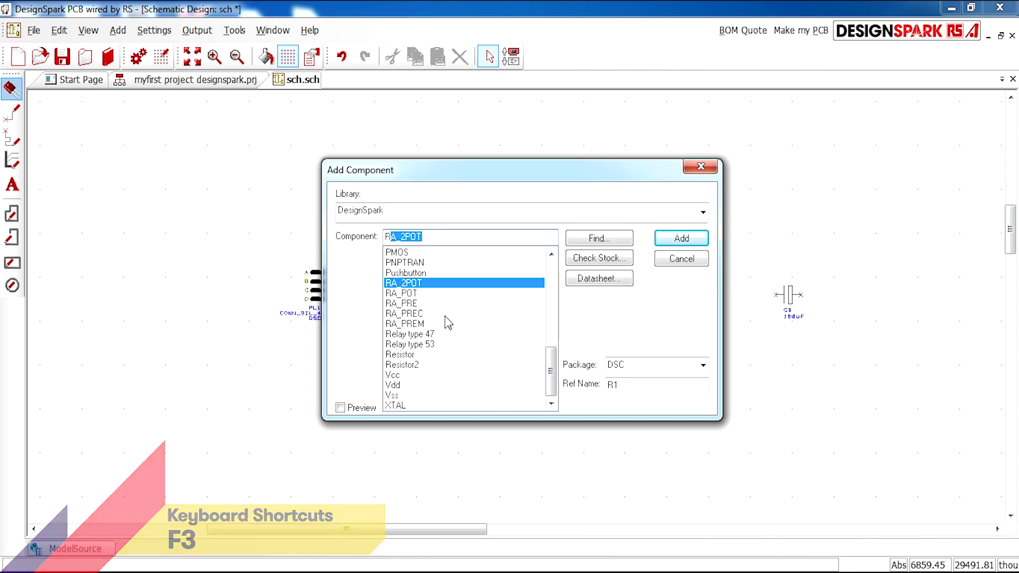
pyautogui.click(453, 355)
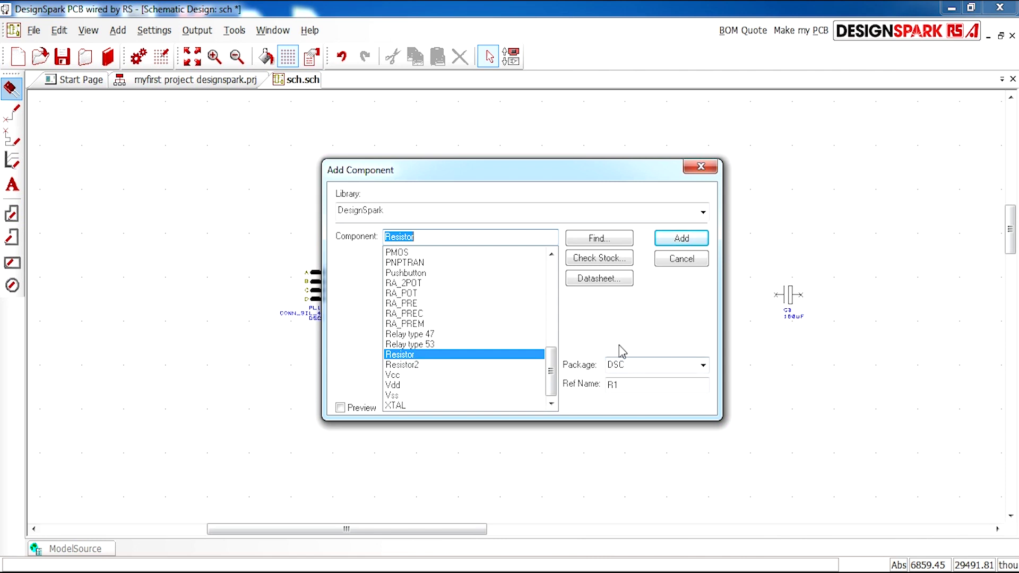
pyautogui.click(706, 366)
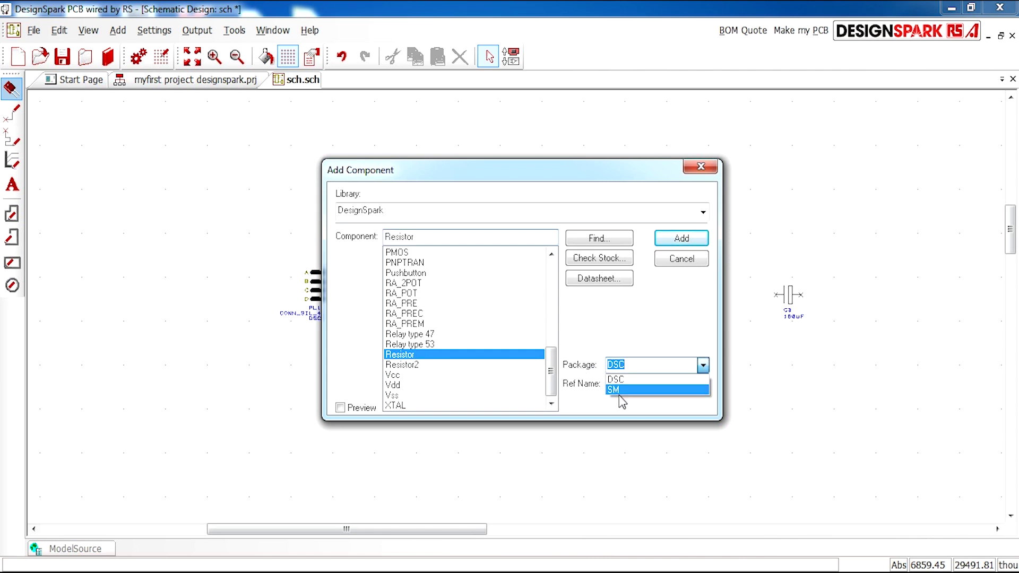
pyautogui.click(631, 380)
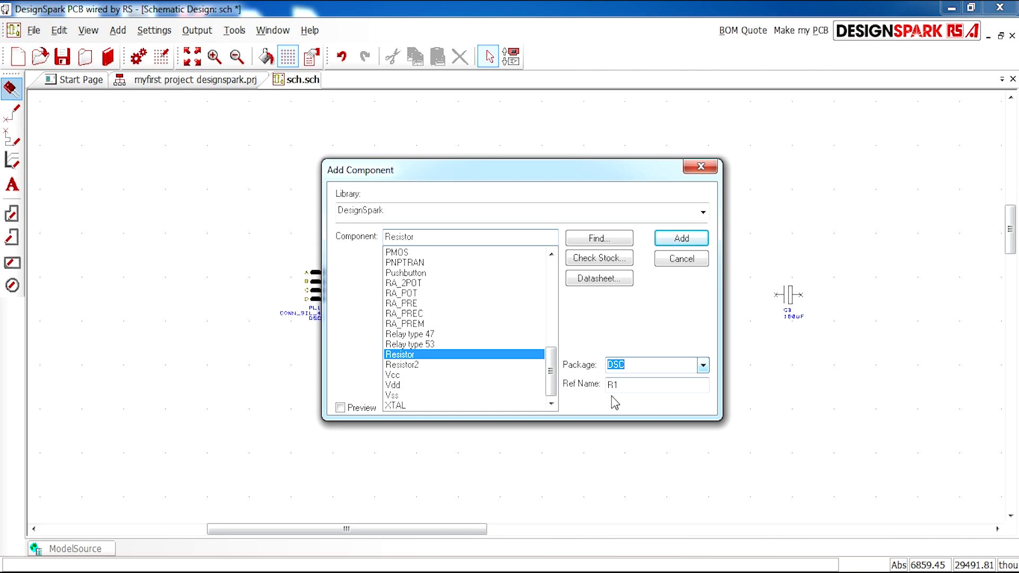
pyautogui.click(681, 239)
# - Rotate the resistor vertical and place R1–R4 in a column
pyautogui.scroll(2, 466, 261)
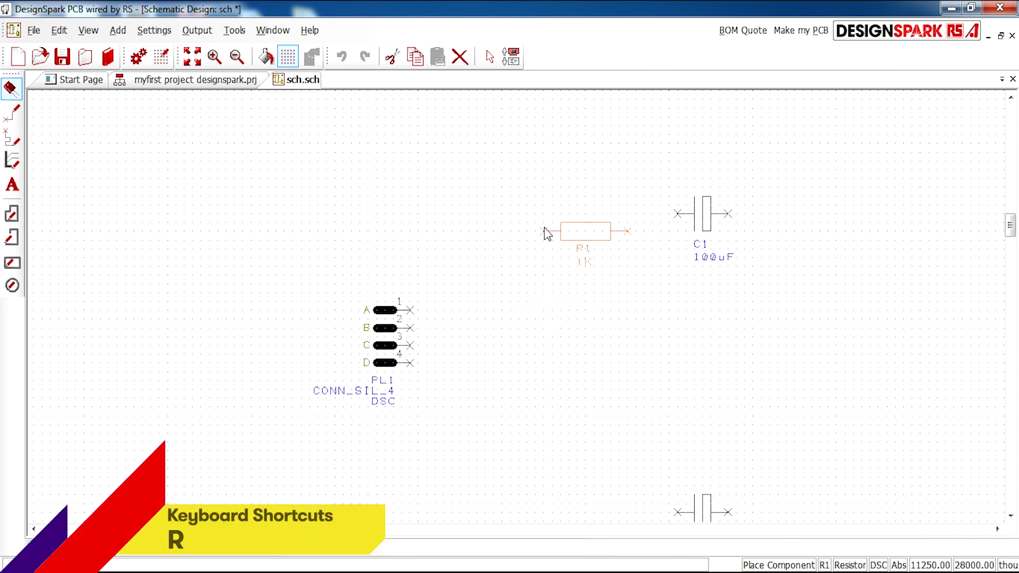
pyautogui.press('r')
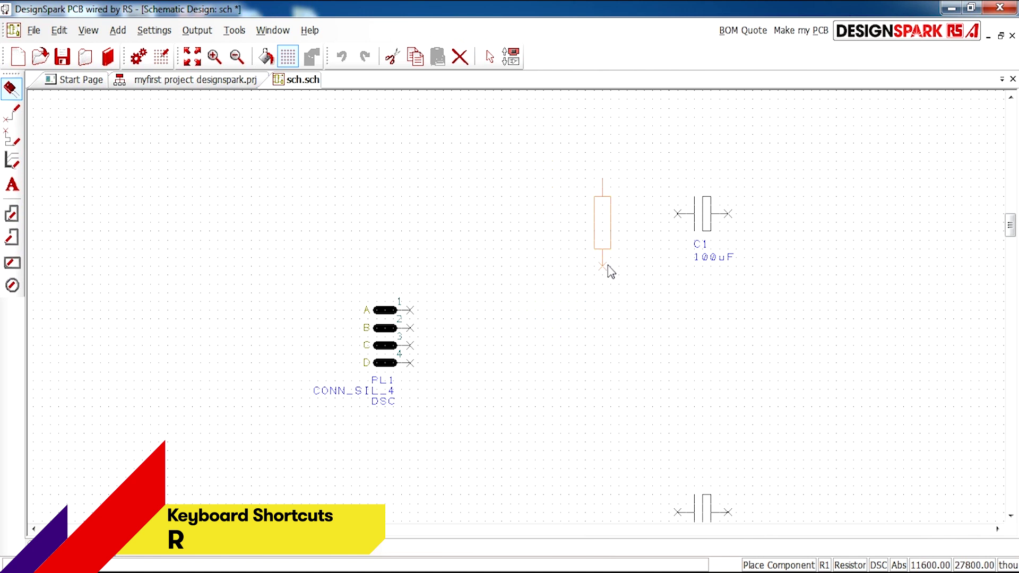
pyautogui.scroll(1, 559, 341)
pyautogui.scroll(-4, 624, 325)
pyautogui.scroll(2, 624, 324)
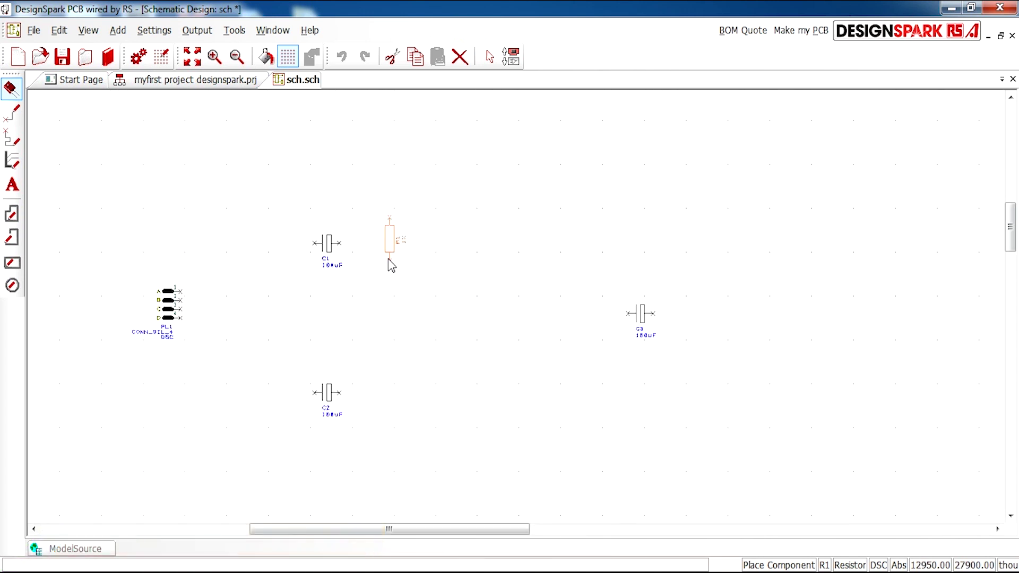
pyautogui.click(431, 206)
pyautogui.click(431, 310)
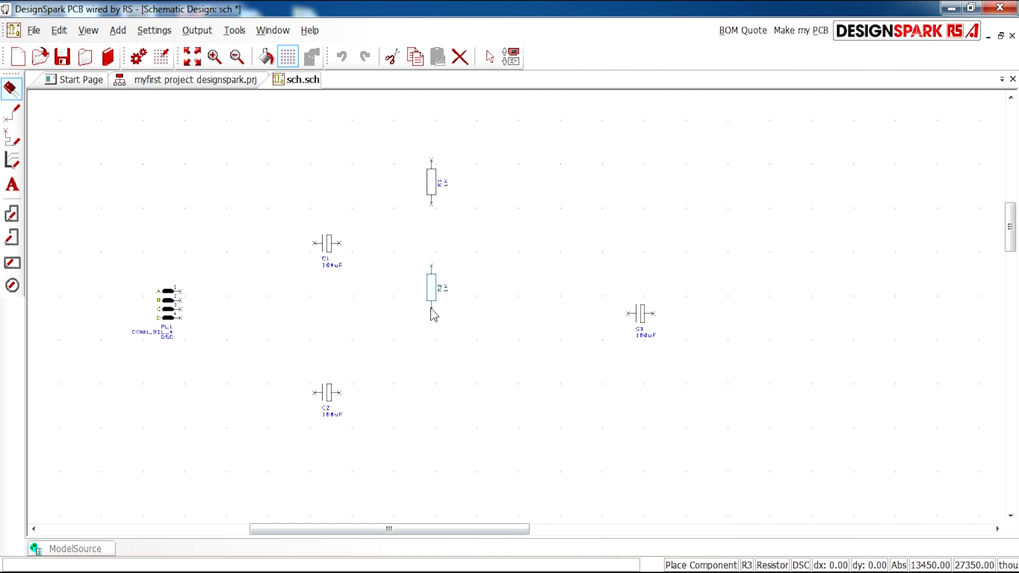
pyautogui.click(432, 412)
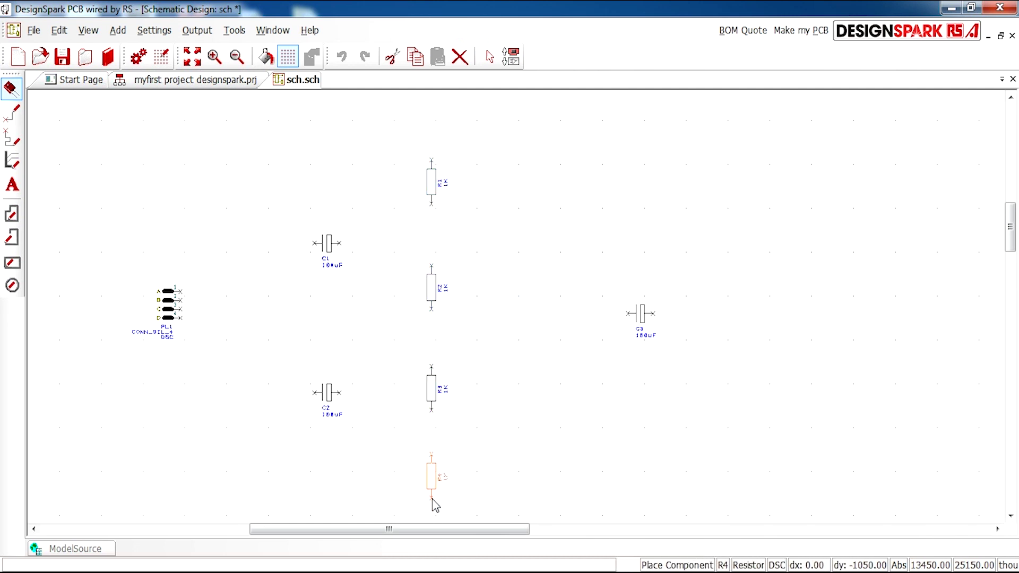
pyautogui.click(435, 495)
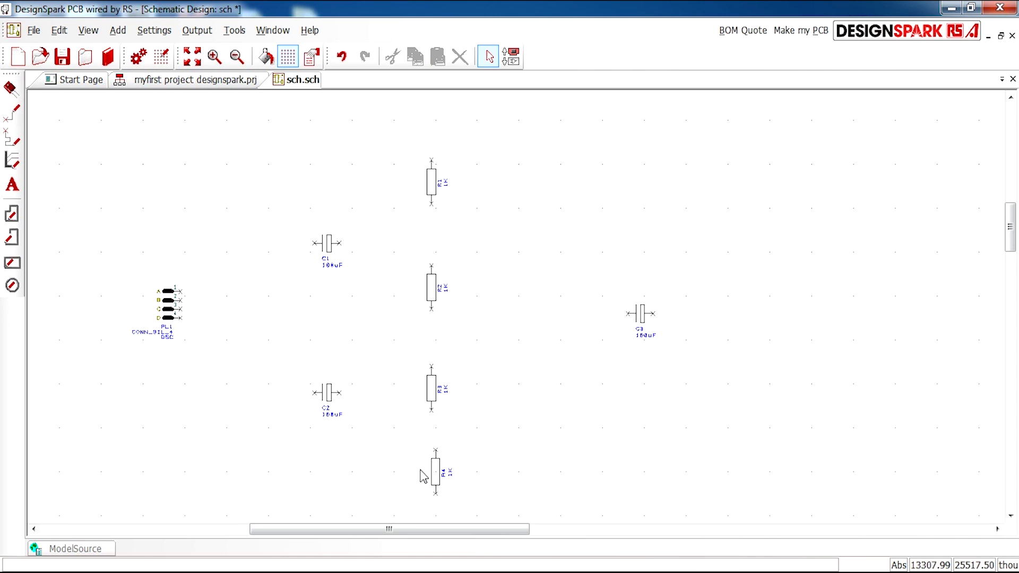
# - Drag R3 and R4 up to align the resistor column
pyautogui.scroll(2, 423, 476)
pyautogui.click(544, 300)
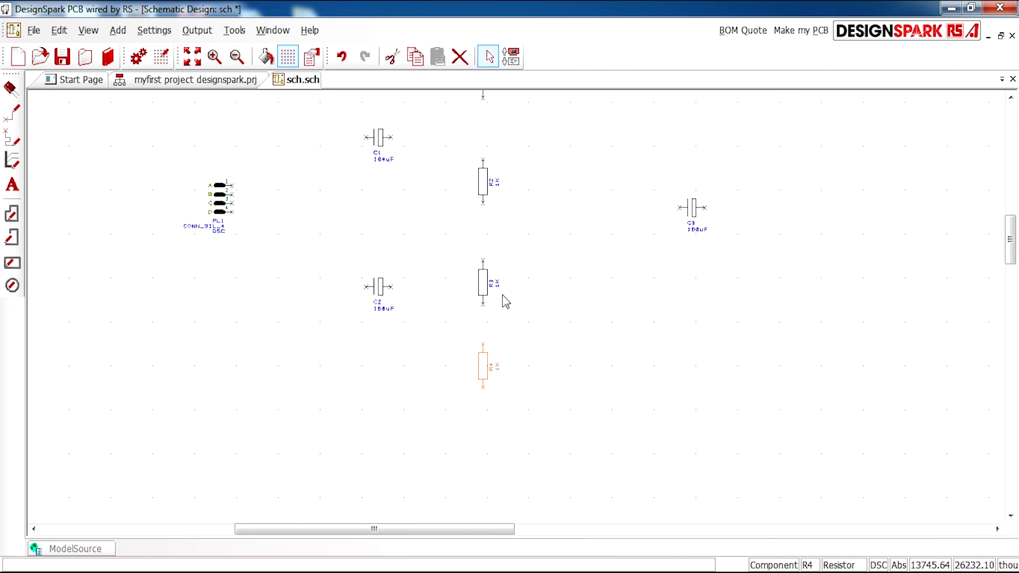
pyautogui.scroll(3, 504, 300)
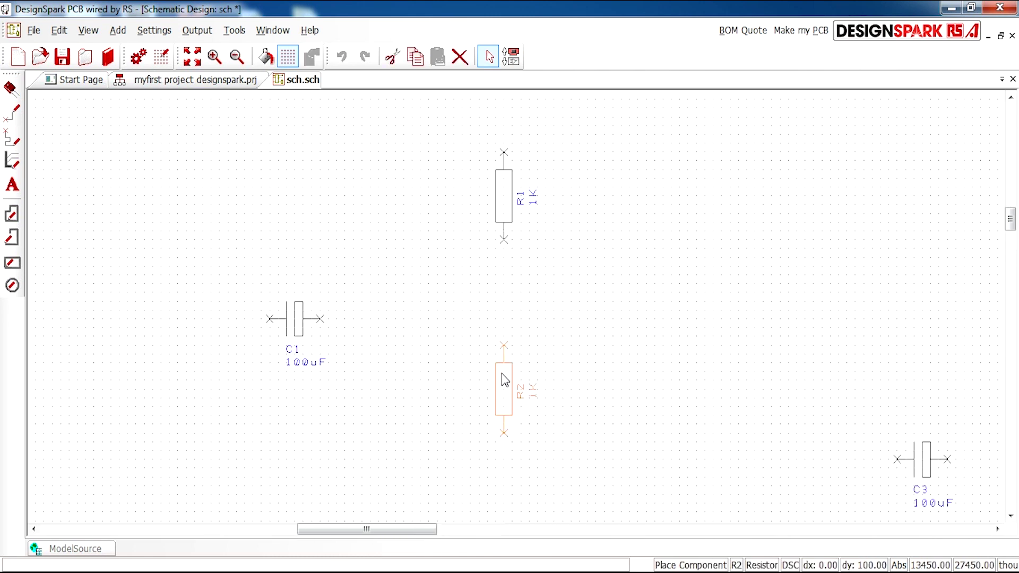
pyautogui.click(505, 375)
pyautogui.scroll(-4, 521, 325)
pyautogui.moveTo(508, 383); pyautogui.dragTo(506, 369)
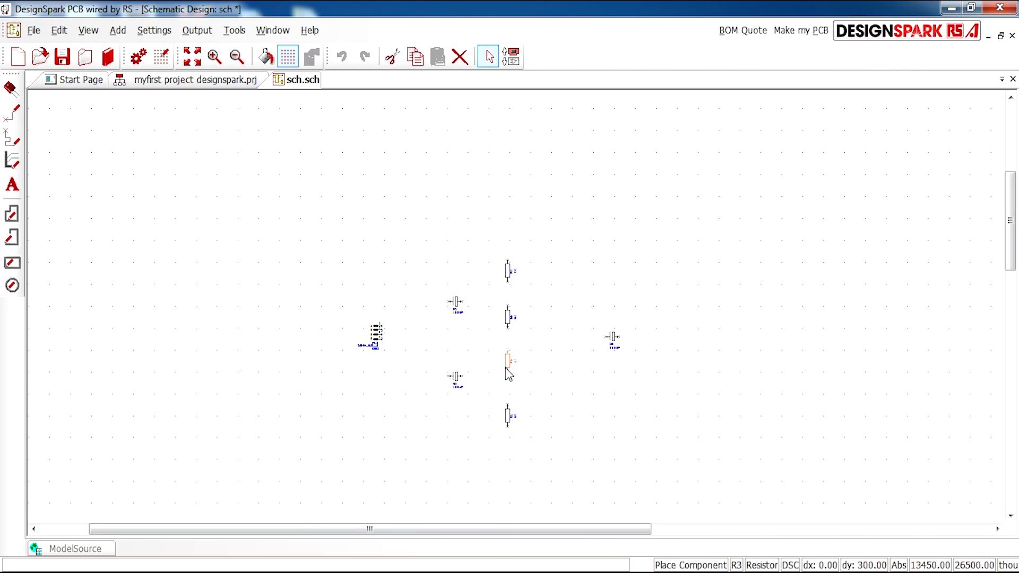
pyautogui.moveTo(512, 428); pyautogui.dragTo(505, 408)
pyautogui.scroll(1, 520, 330)
pyautogui.scroll(1, 525, 286)
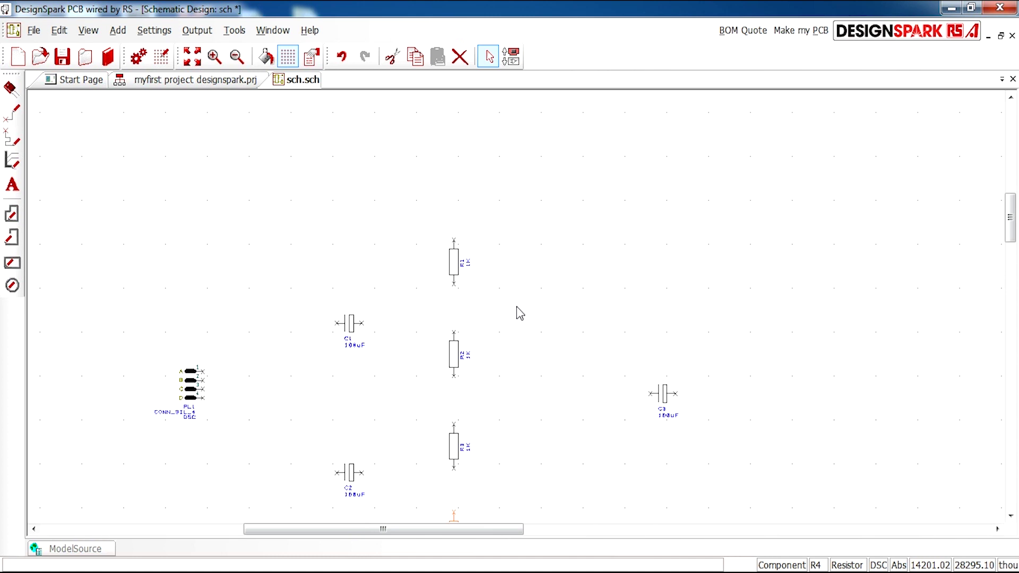
pyautogui.scroll(-1, 519, 313)
pyautogui.scroll(1, 519, 314)
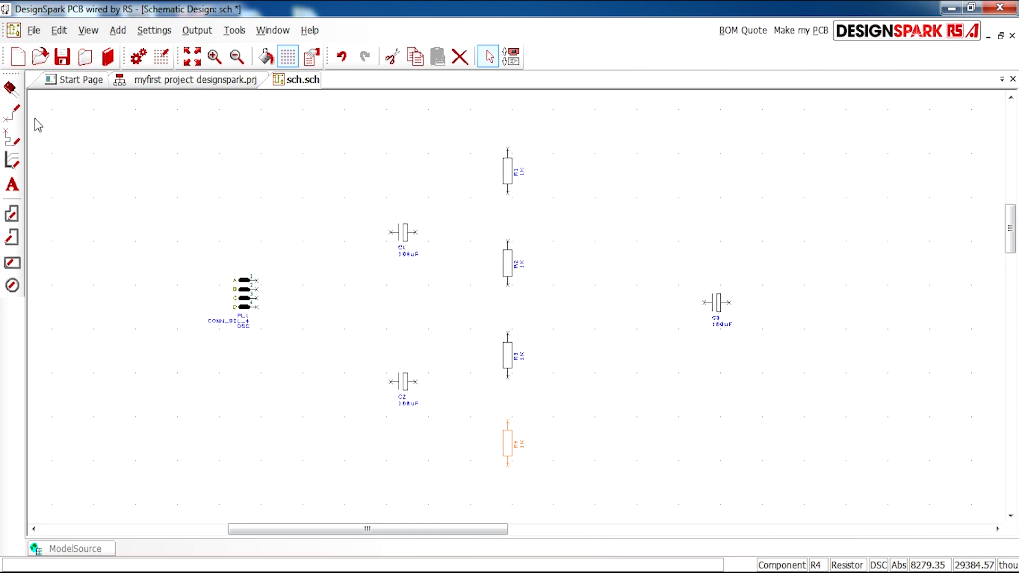
# - Switch to the transistor library and add component 2N3904 for placement
pyautogui.click(10, 88)
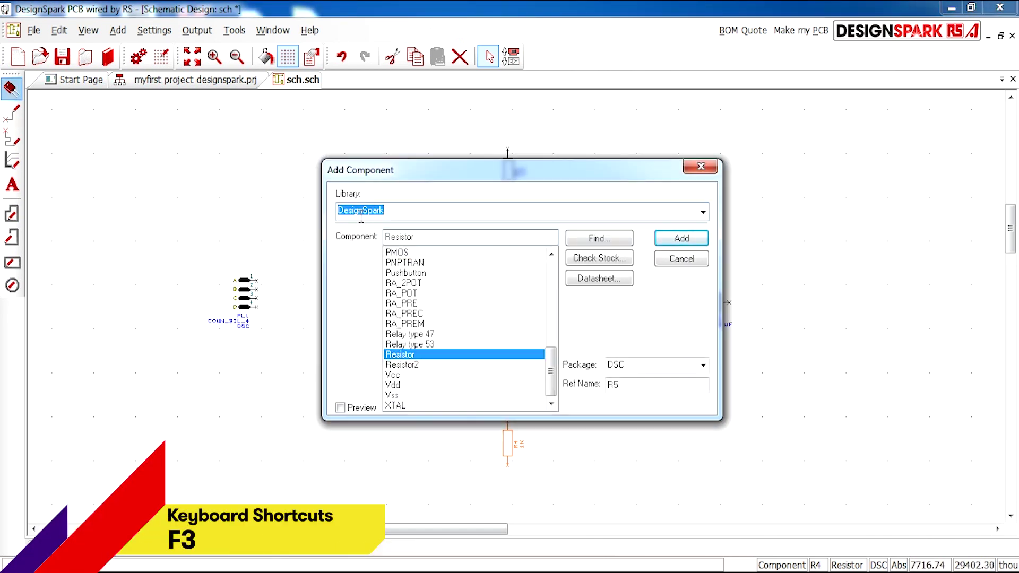
pyautogui.click(703, 212)
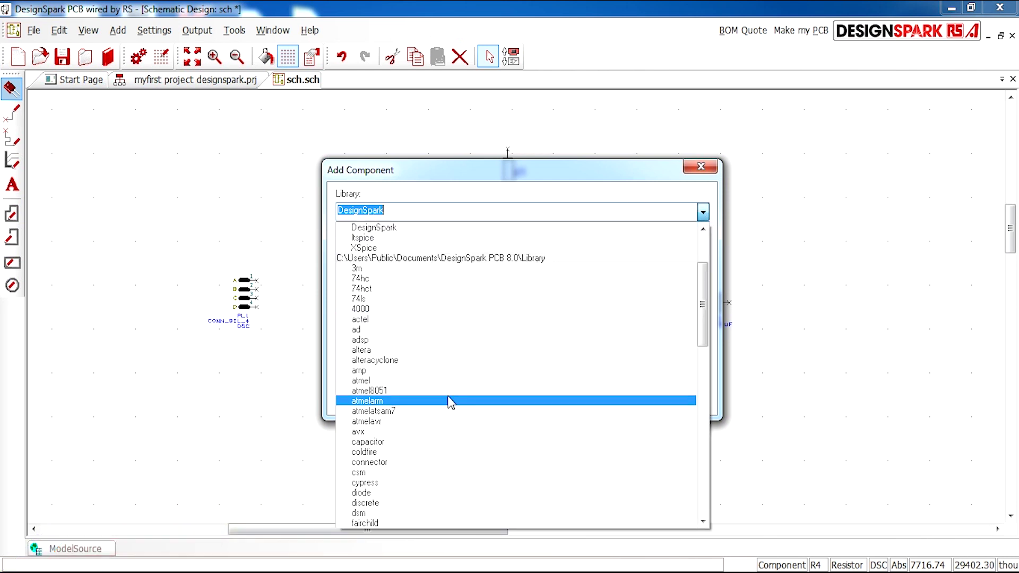
pyautogui.write('testpoint')
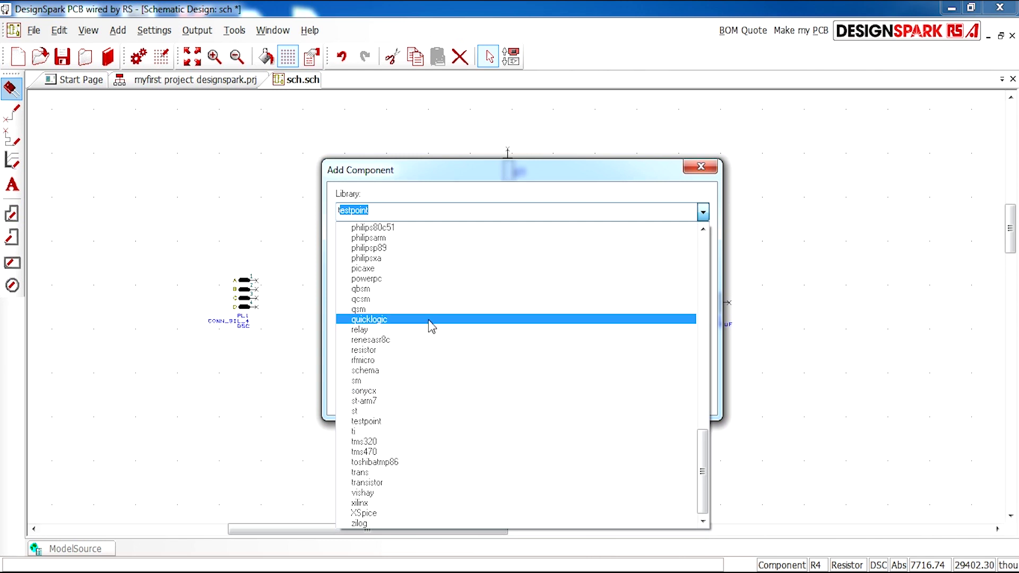
pyautogui.click(383, 484)
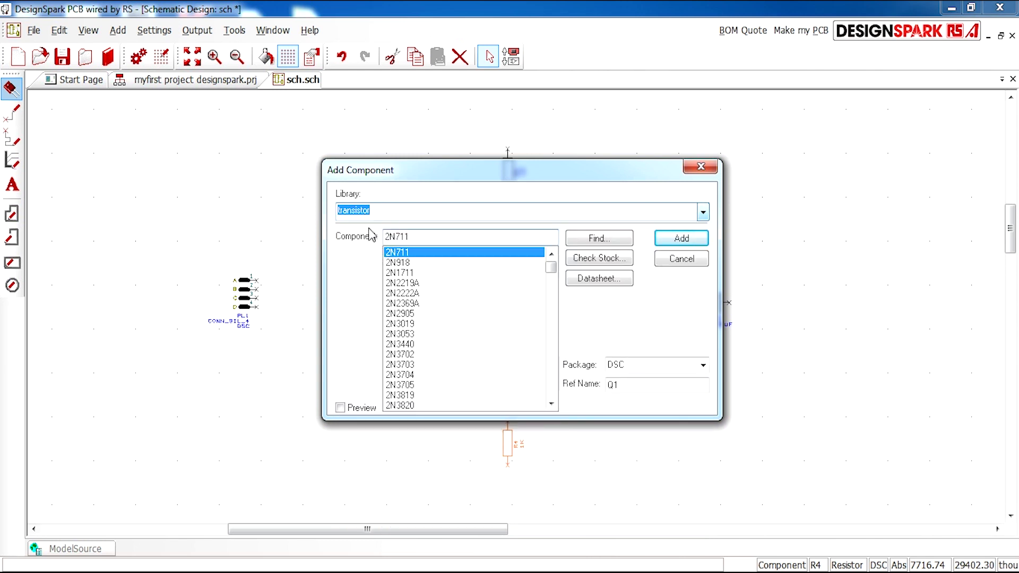
pyautogui.click(429, 283)
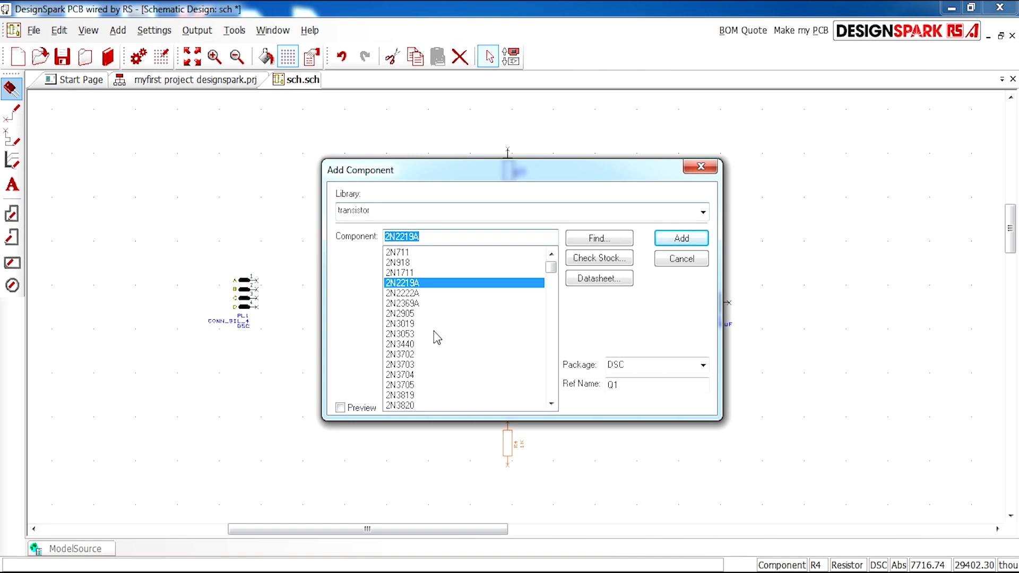
pyautogui.click(428, 315)
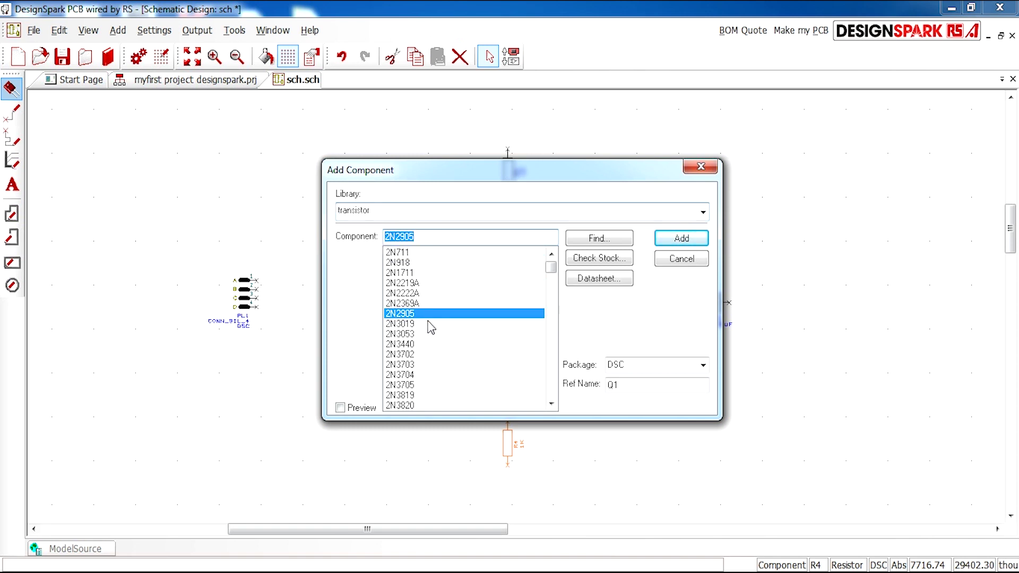
pyautogui.moveTo(428, 236); pyautogui.dragTo(389, 233)
pyautogui.write('2N')
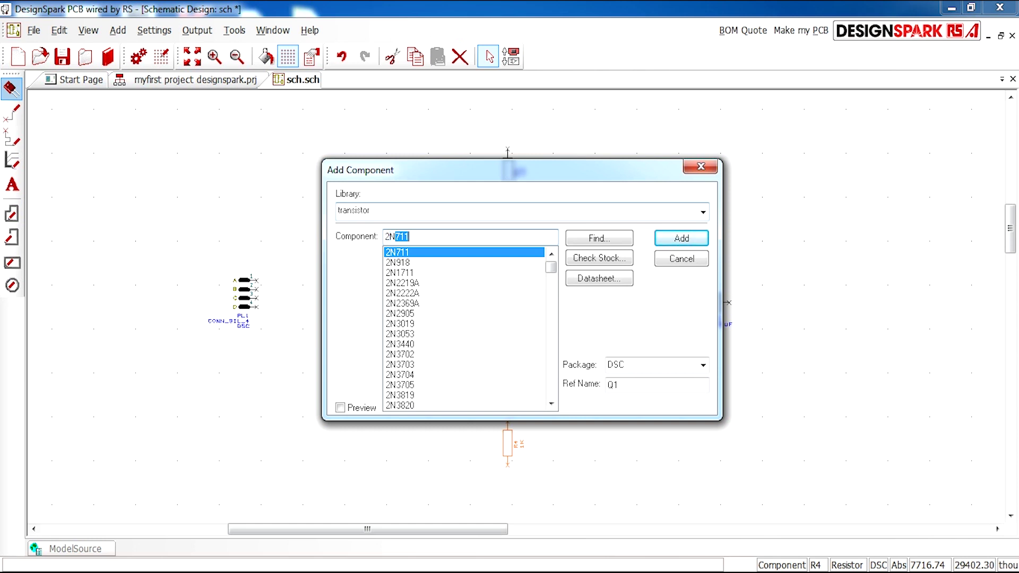
pyautogui.write('3904')
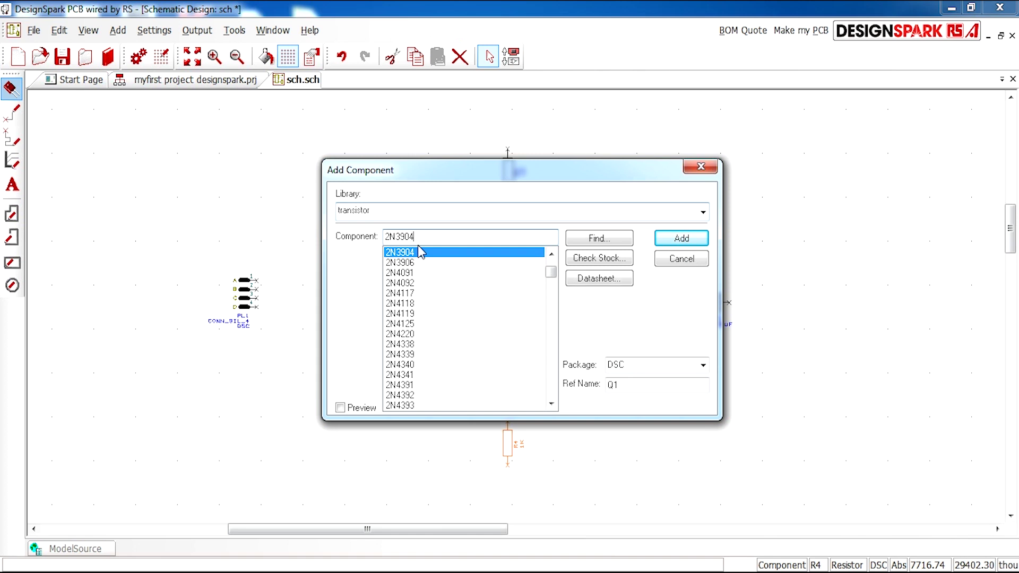
pyautogui.click(692, 244)
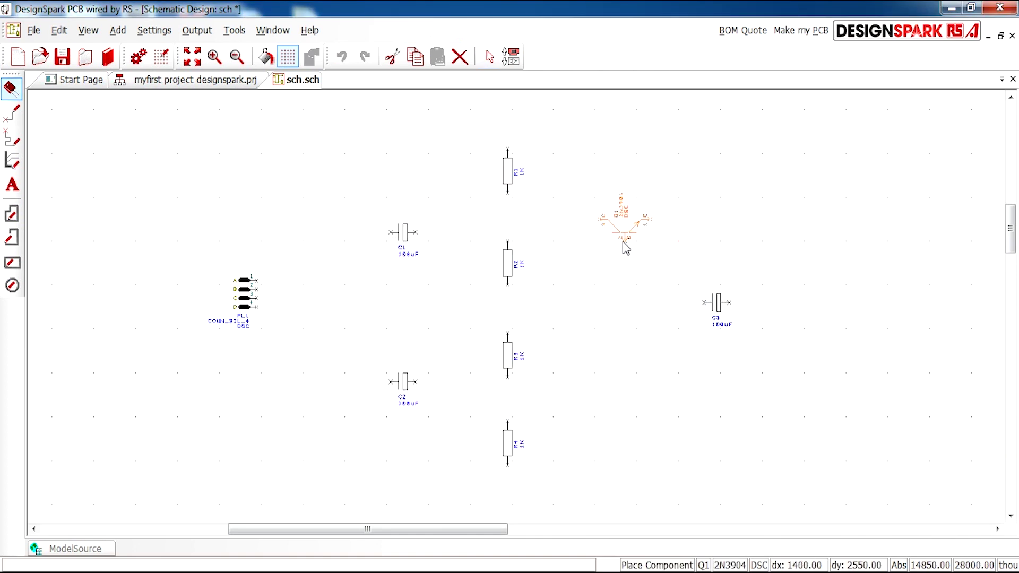
# - Rotate Q1 twice so the collector points up, then drop it above C3
pyautogui.scroll(1, 626, 248)
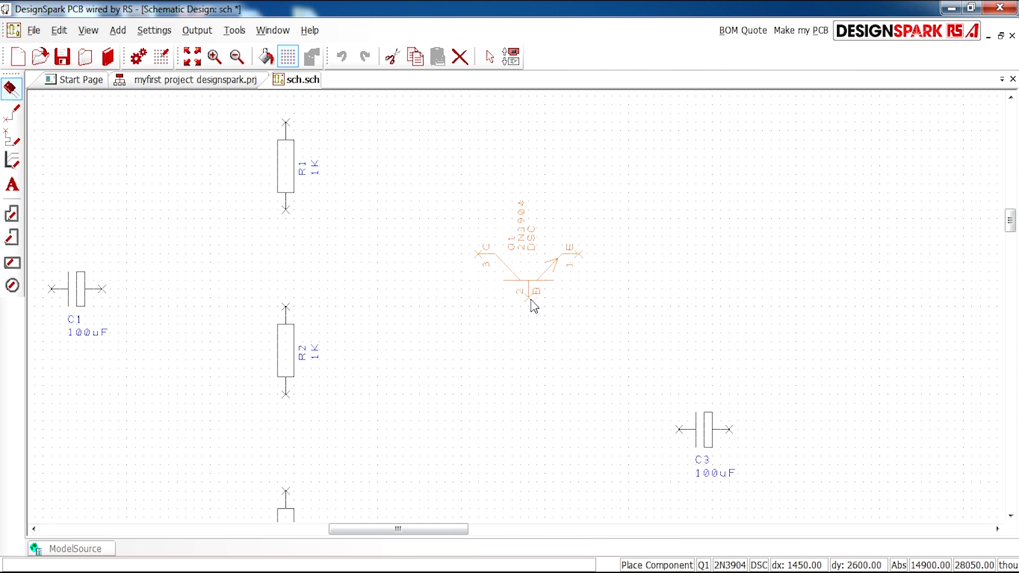
pyautogui.press('r')
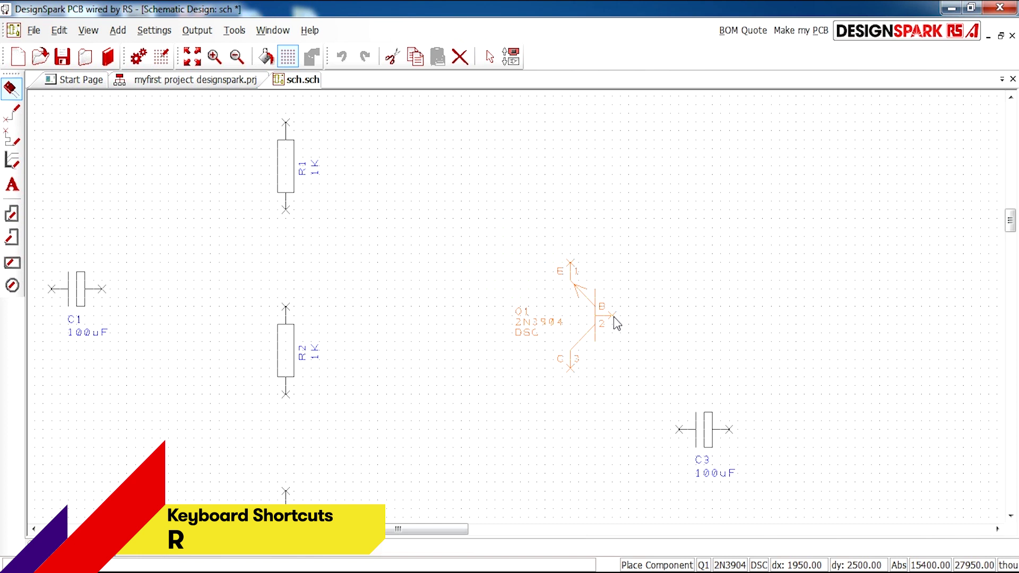
pyautogui.scroll(-1, 584, 340)
pyautogui.scroll(1, 530, 329)
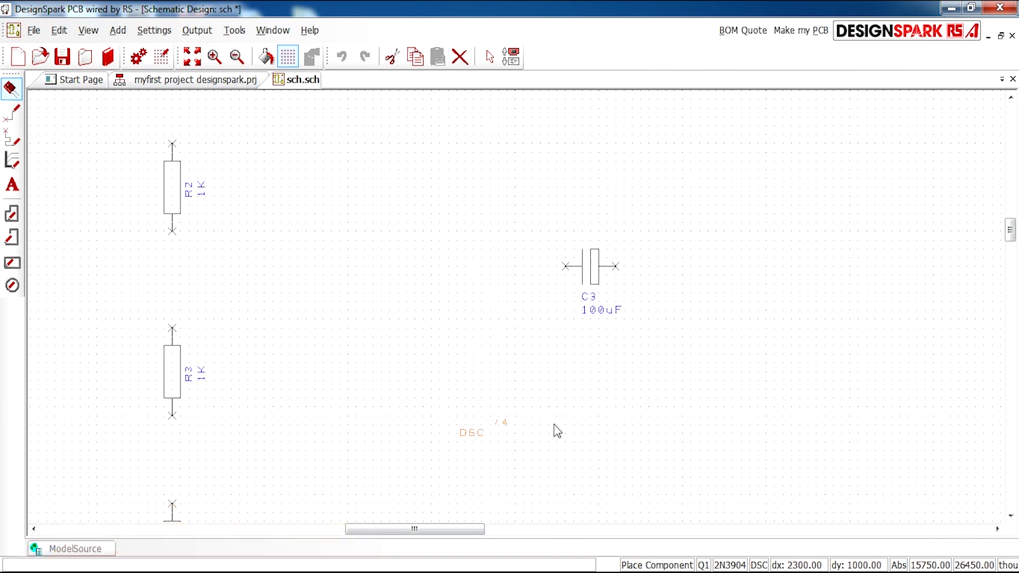
pyautogui.scroll(-1, 547, 439)
pyautogui.scroll(1, 522, 282)
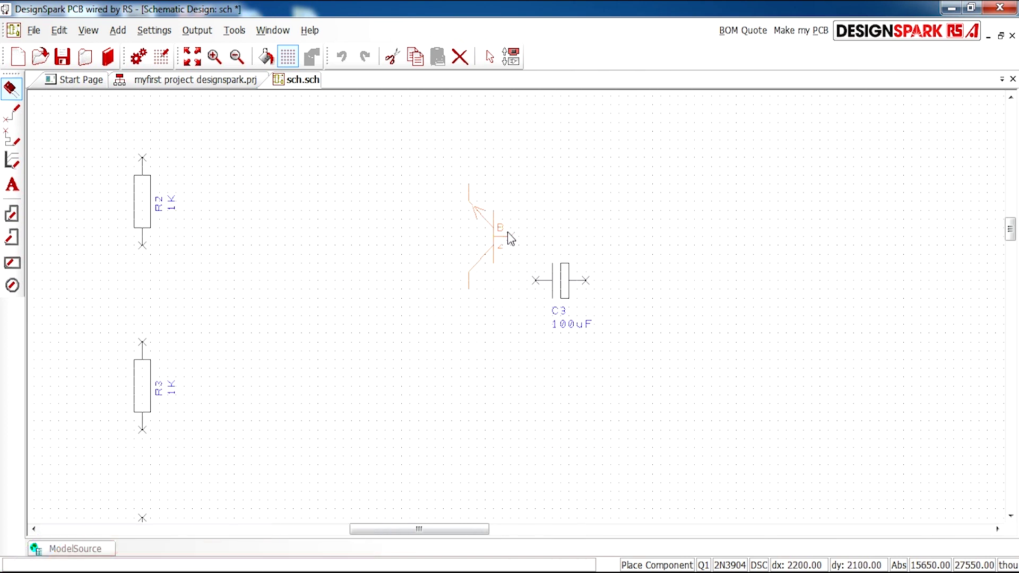
pyautogui.press('r')
pyautogui.press('r')
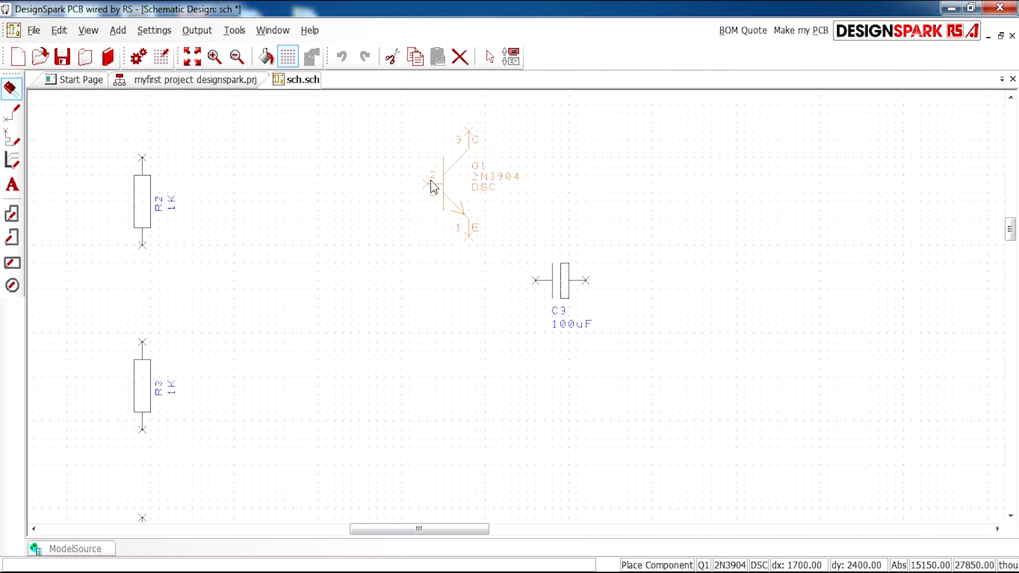
pyautogui.click(446, 163)
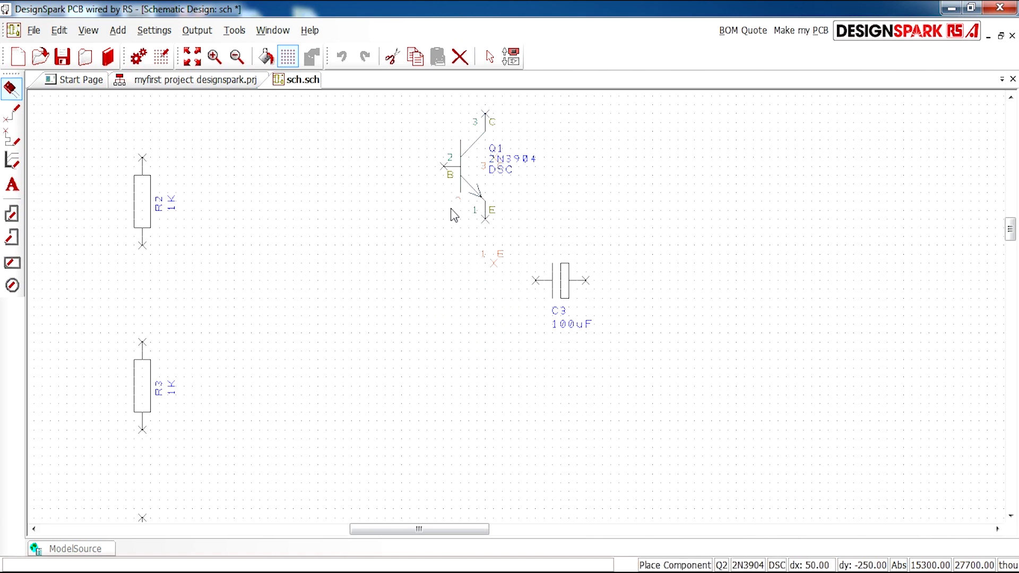
pyautogui.press('Escape')
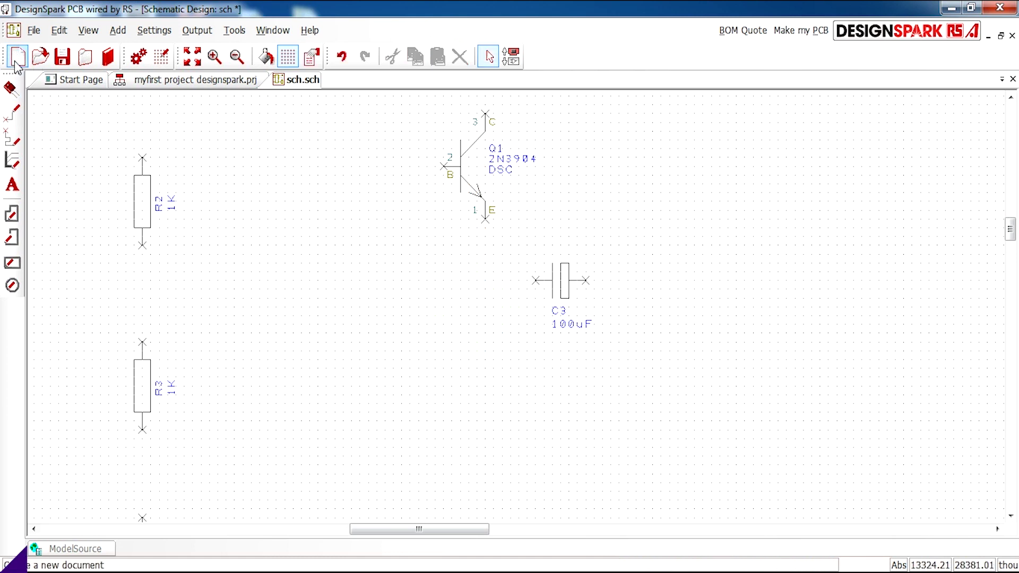
# - Change the component part number to 2N3906 and add it
pyautogui.press('F3')
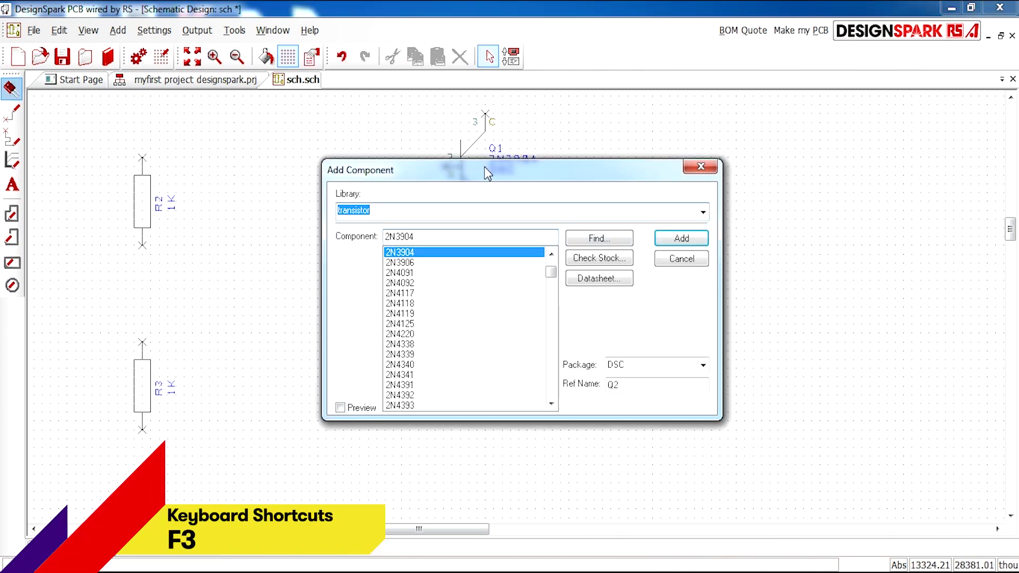
pyautogui.moveTo(486, 171); pyautogui.dragTo(482, 193)
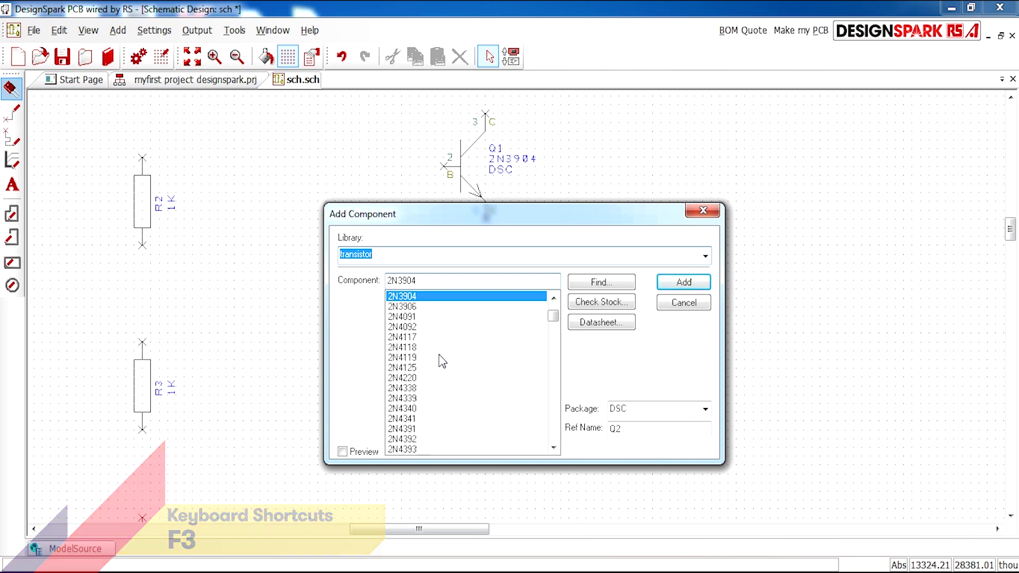
pyautogui.click(427, 281)
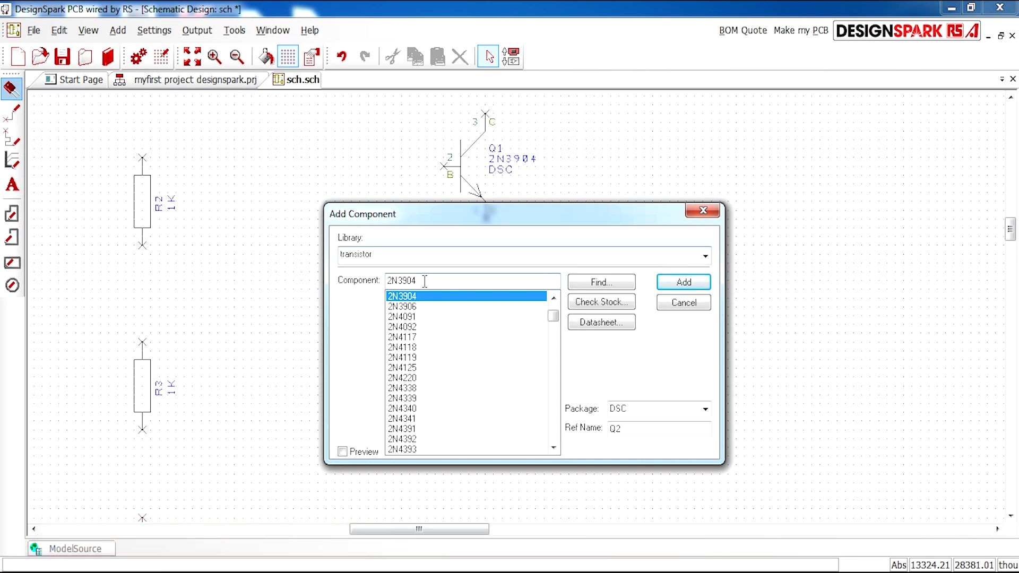
pyautogui.press('BackSpace')
pyautogui.write('6')
pyautogui.click(707, 285)
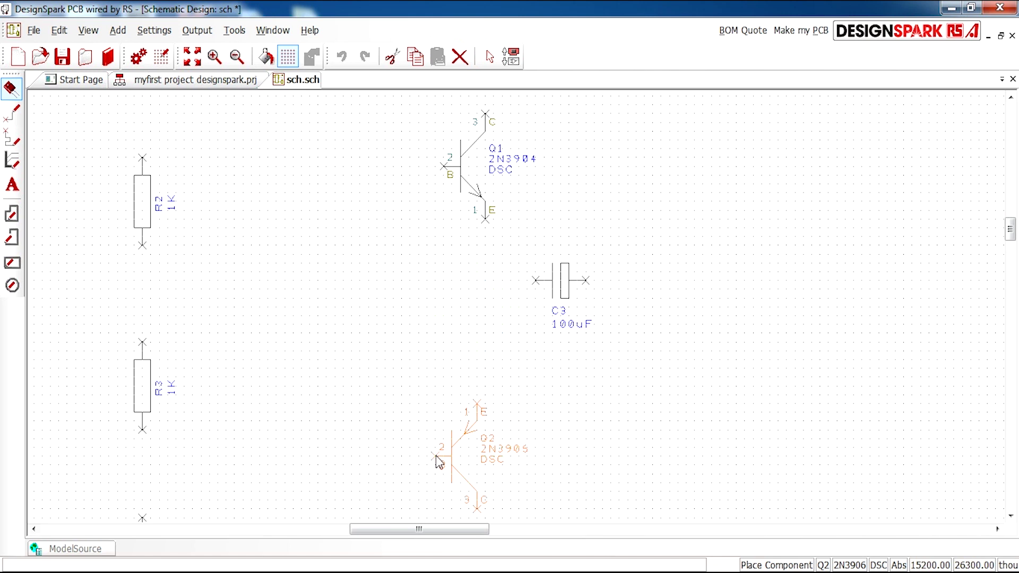
# - Place Q2 below capacitor C3 and fit the schematic to the view
pyautogui.click(440, 459)
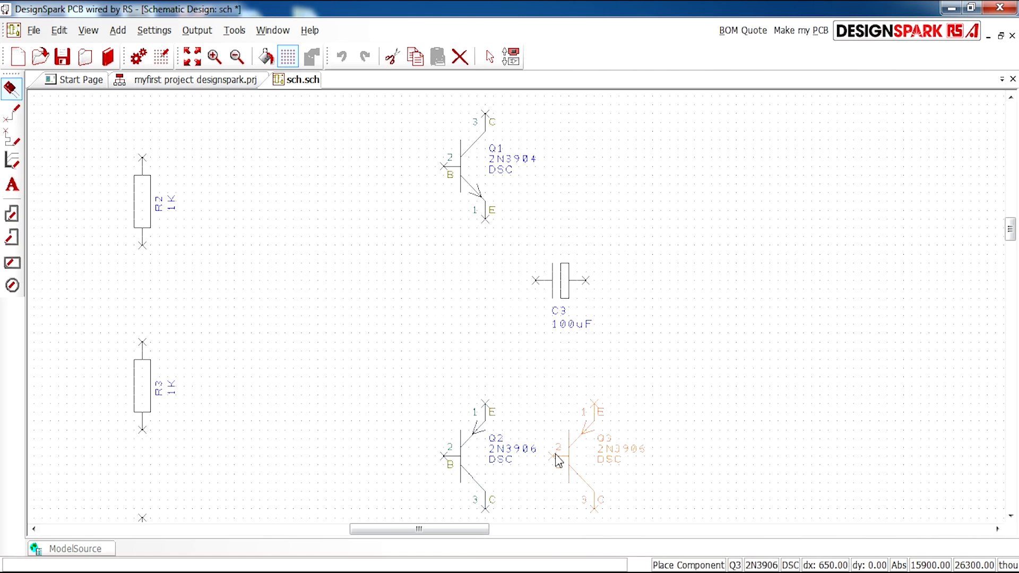
pyautogui.press('Escape')
pyautogui.scroll(-2, 514, 312)
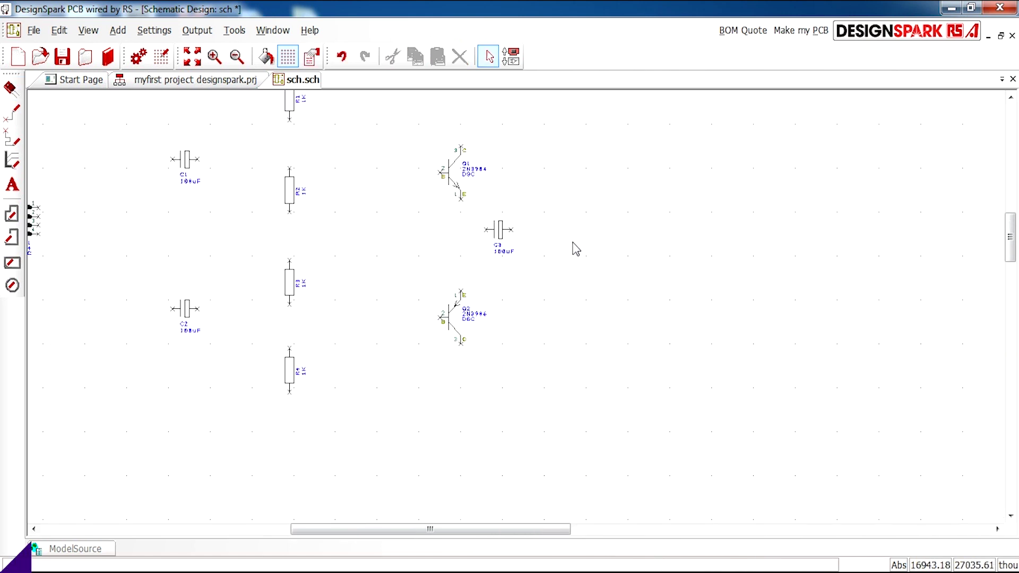
pyautogui.scroll(2, 573, 248)
pyautogui.press('F3')
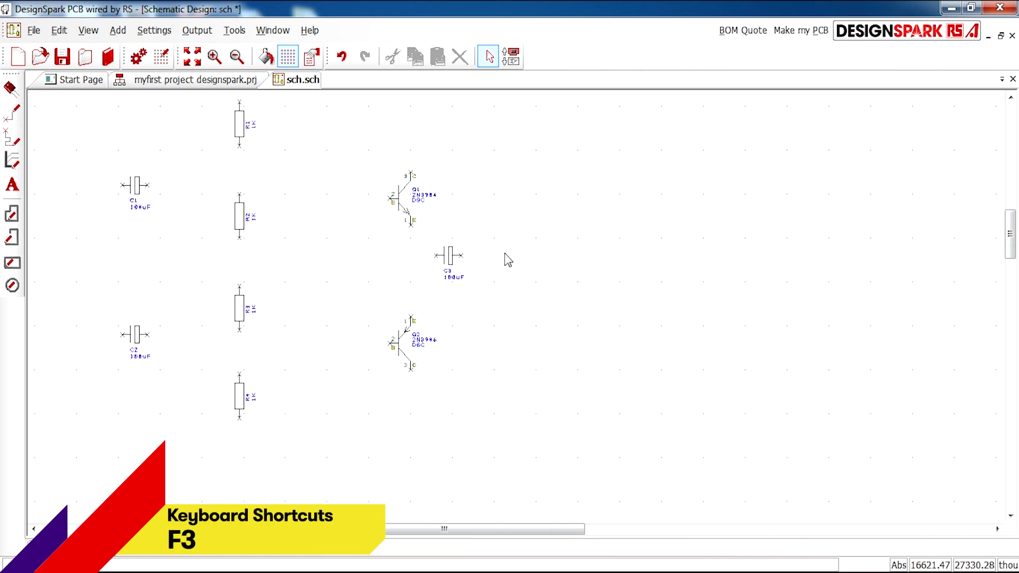
# - Switch back to the DesignSpark library and add the Resistor component
pyautogui.click(11, 89)
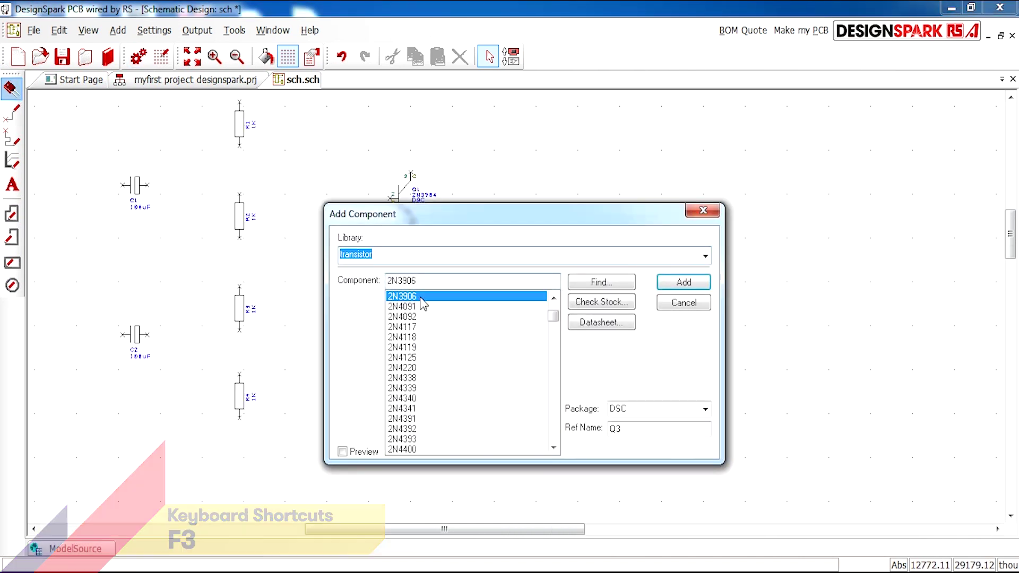
pyautogui.click(699, 258)
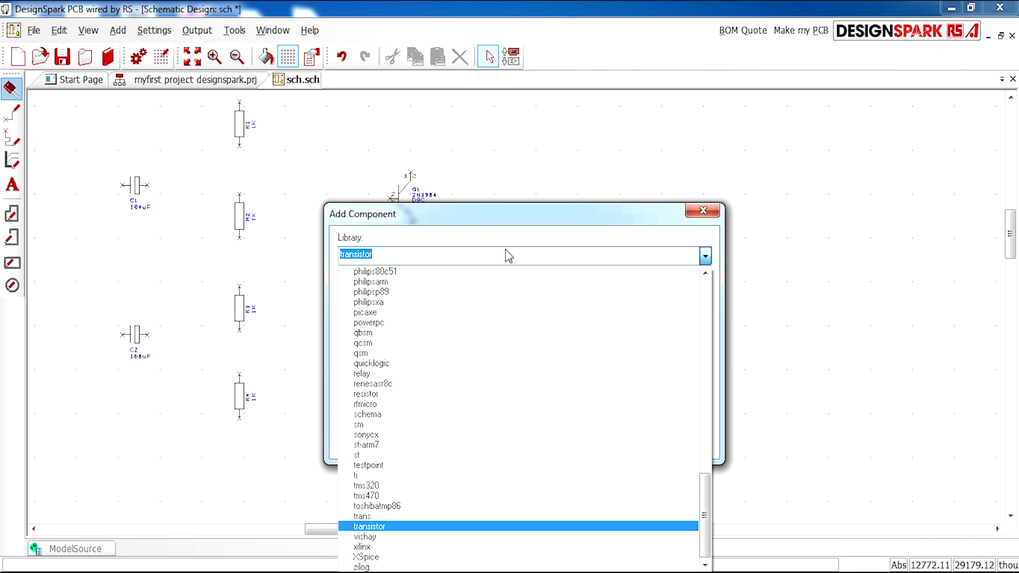
pyautogui.scroll(15, 441, 329)
pyautogui.scroll(5, 448, 356)
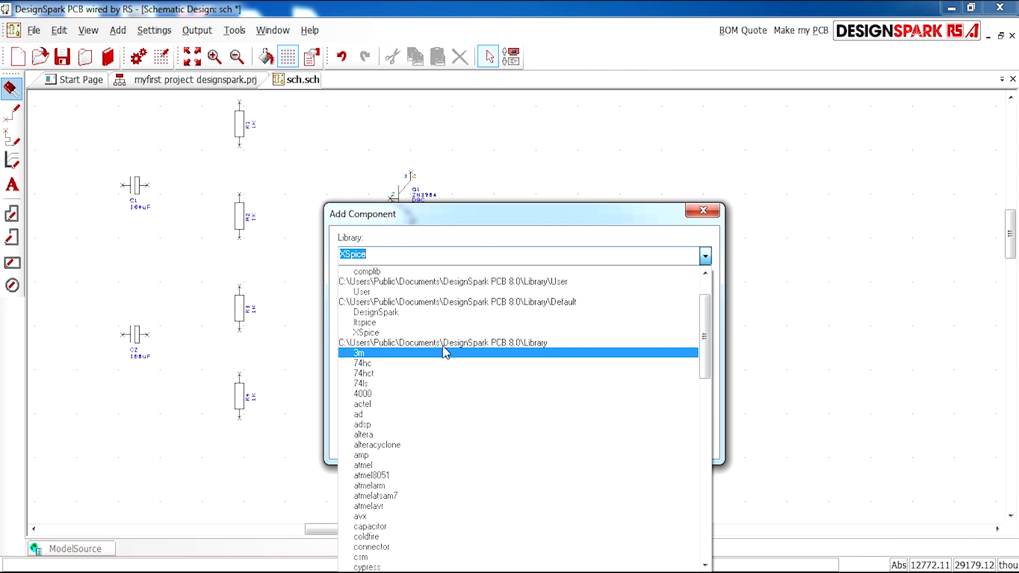
pyautogui.click(393, 322)
pyautogui.click(455, 337)
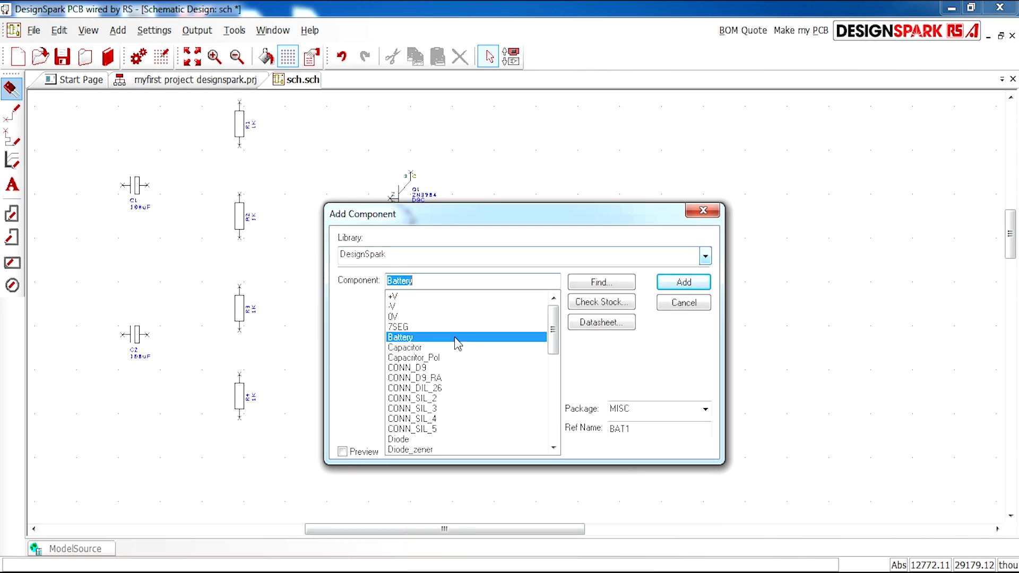
pyautogui.write('Resistor')
pyautogui.click(420, 399)
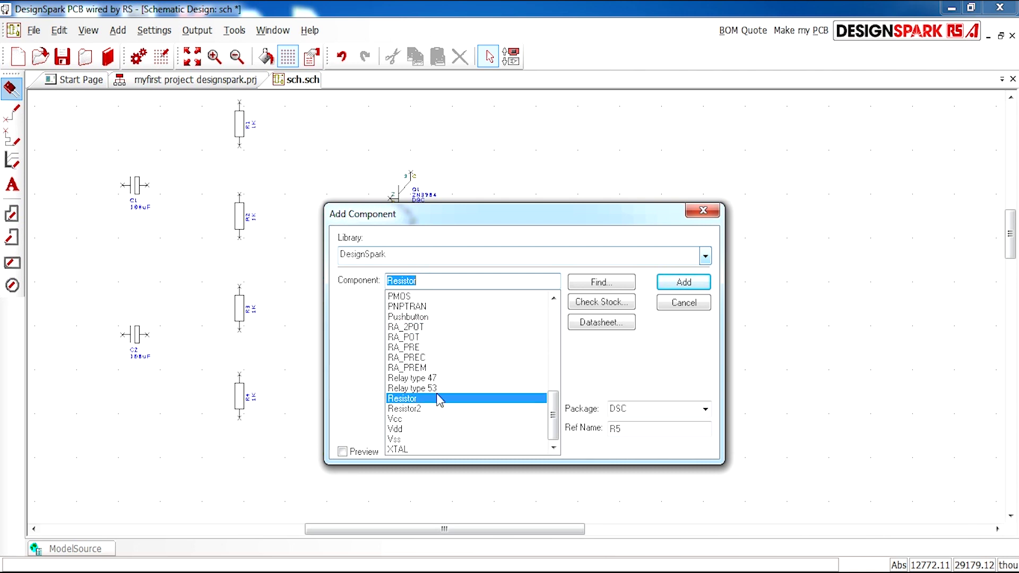
pyautogui.click(684, 281)
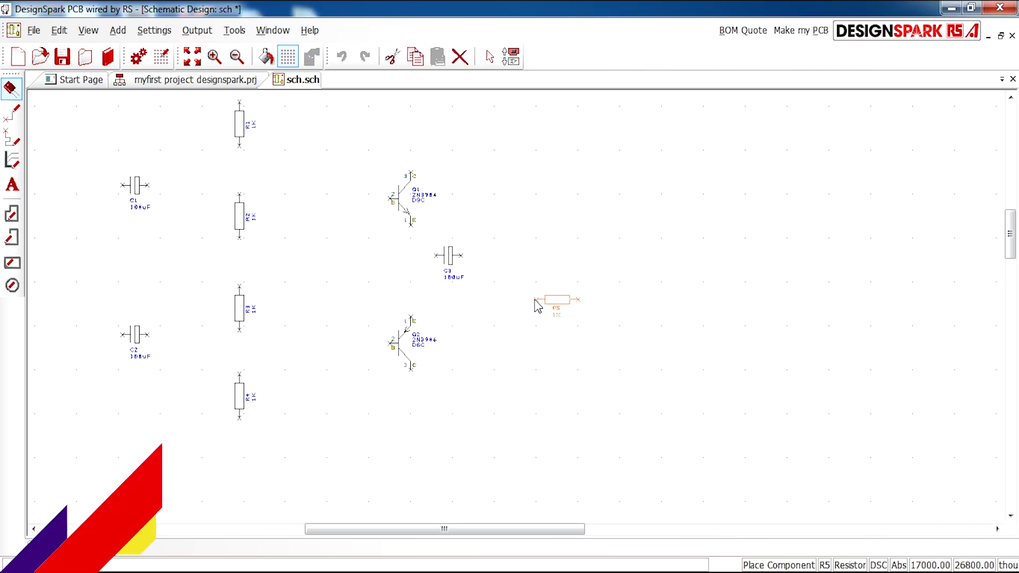
# - Rotate the resistor vertical and place R5 right of C3
pyautogui.press('r')
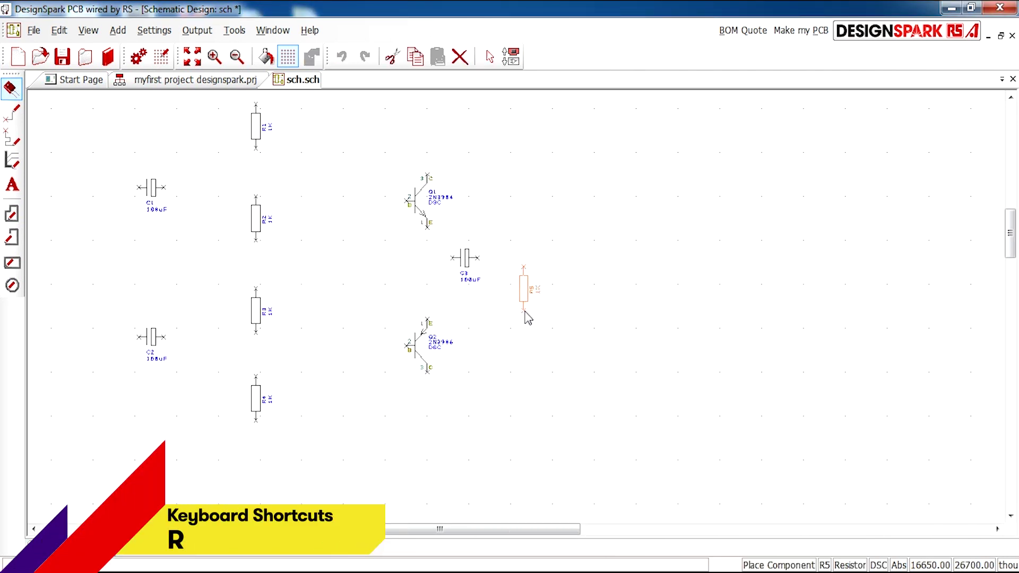
pyautogui.click(537, 315)
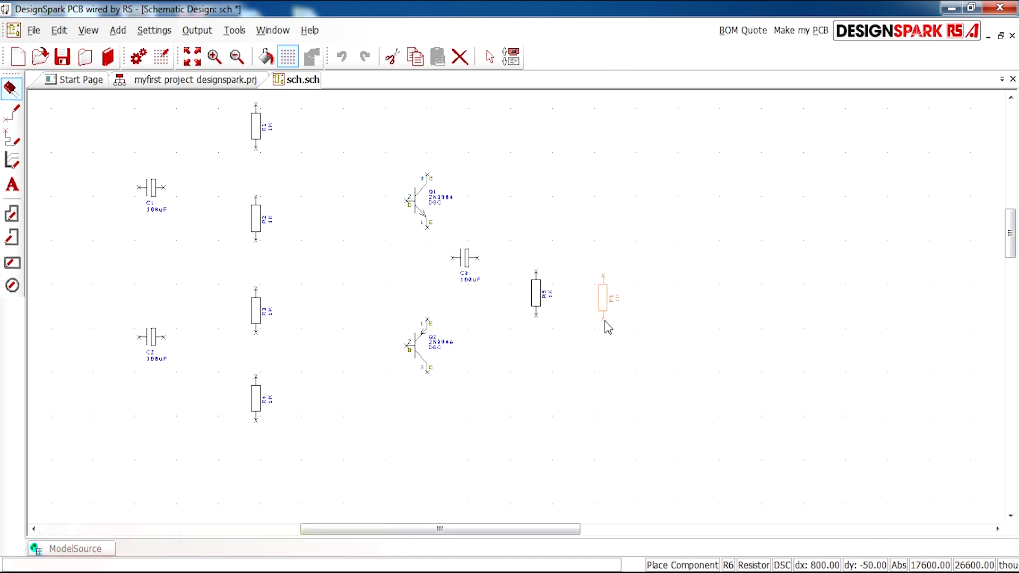
pyautogui.press('Escape')
pyautogui.scroll(-2, 519, 314)
pyautogui.scroll(2, 521, 313)
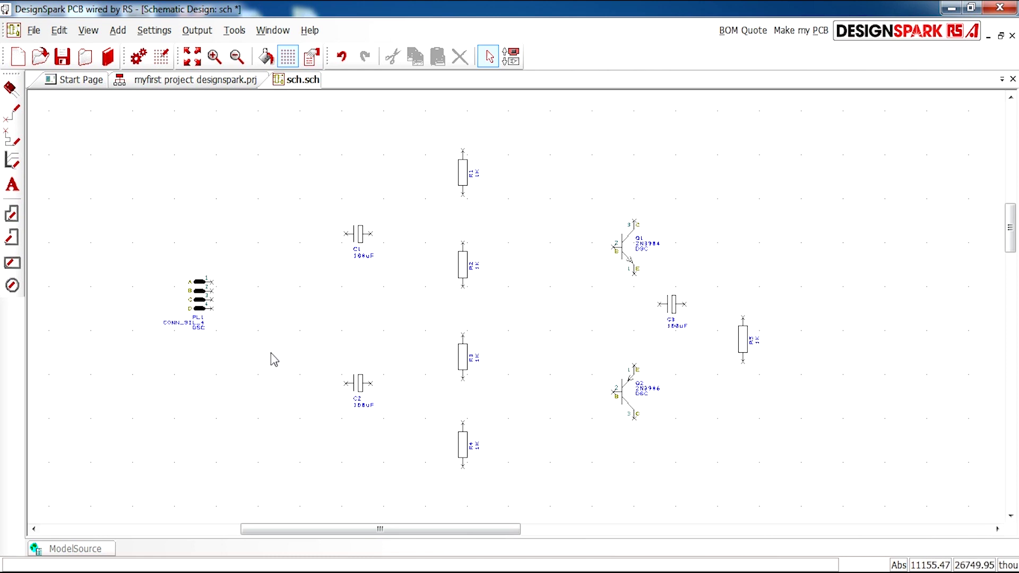
# - Add a 0V ground symbol and place it just right of connector PL1
pyautogui.click(10, 88)
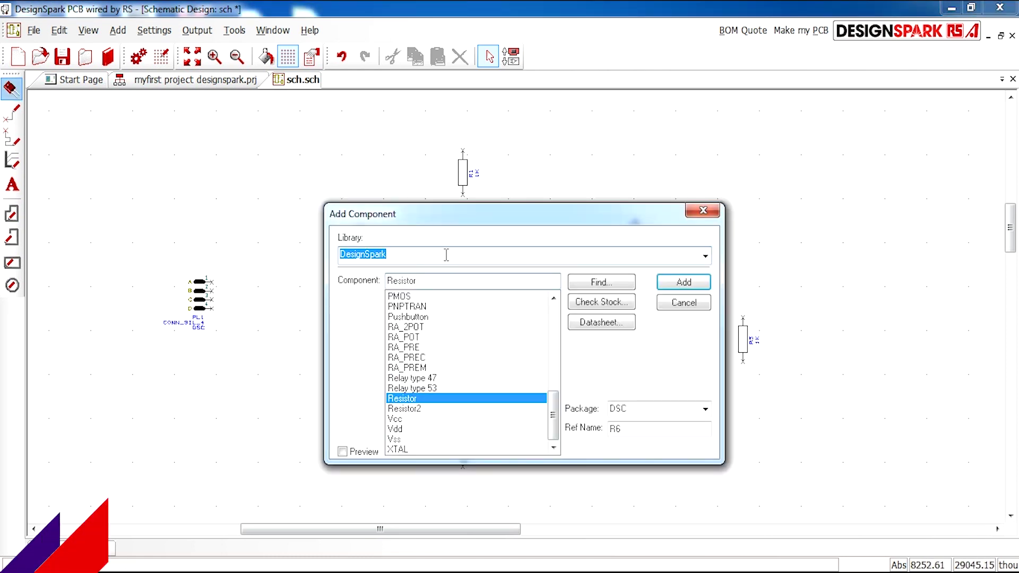
pyautogui.click(433, 348)
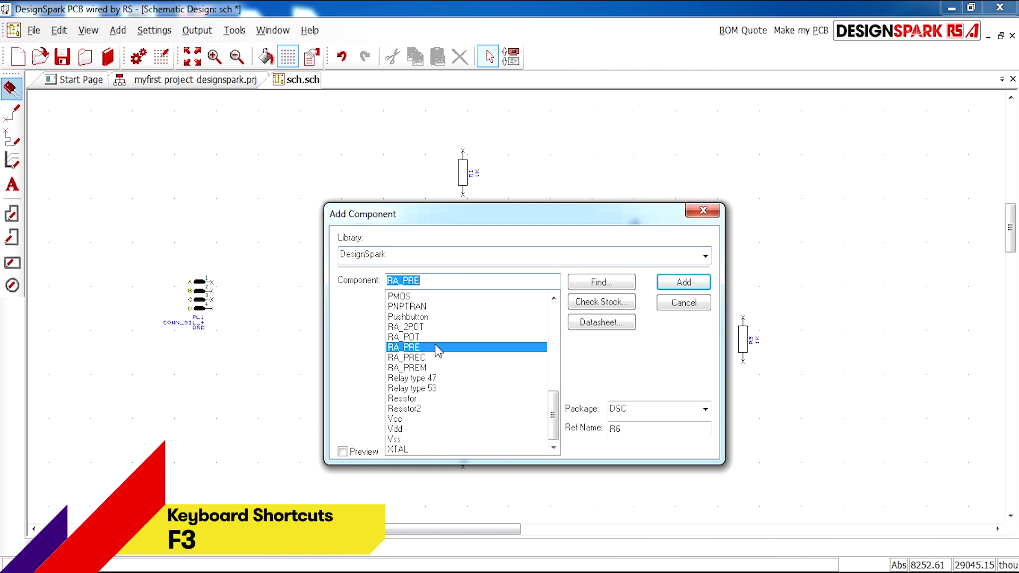
pyautogui.scroll(10, 440, 356)
pyautogui.write('0V')
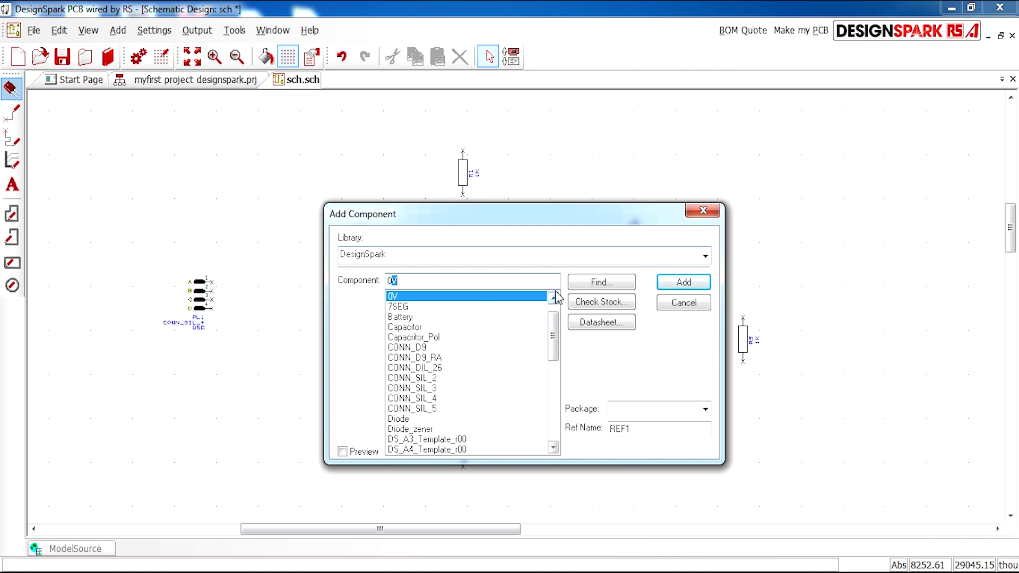
pyautogui.scroll(1, 487, 311)
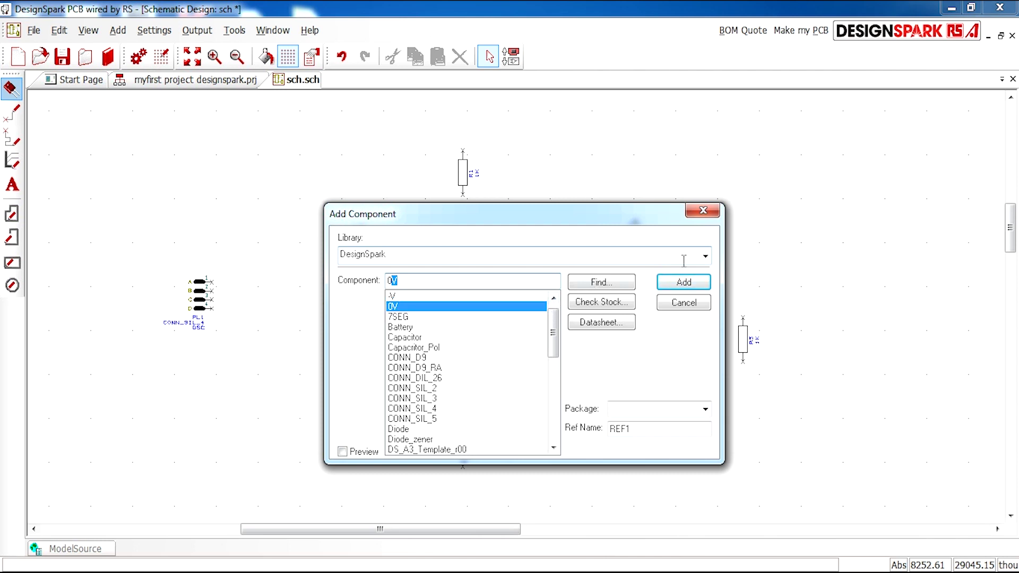
pyautogui.click(683, 282)
pyautogui.scroll(2, 345, 273)
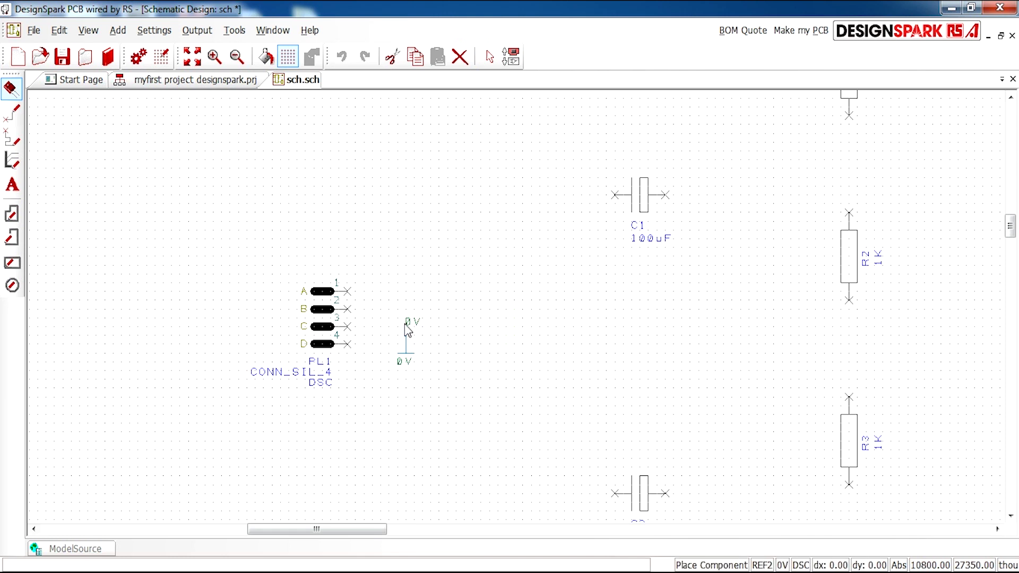
pyautogui.click(406, 325)
pyautogui.scroll(-2, 456, 280)
pyautogui.scroll(2, 743, 339)
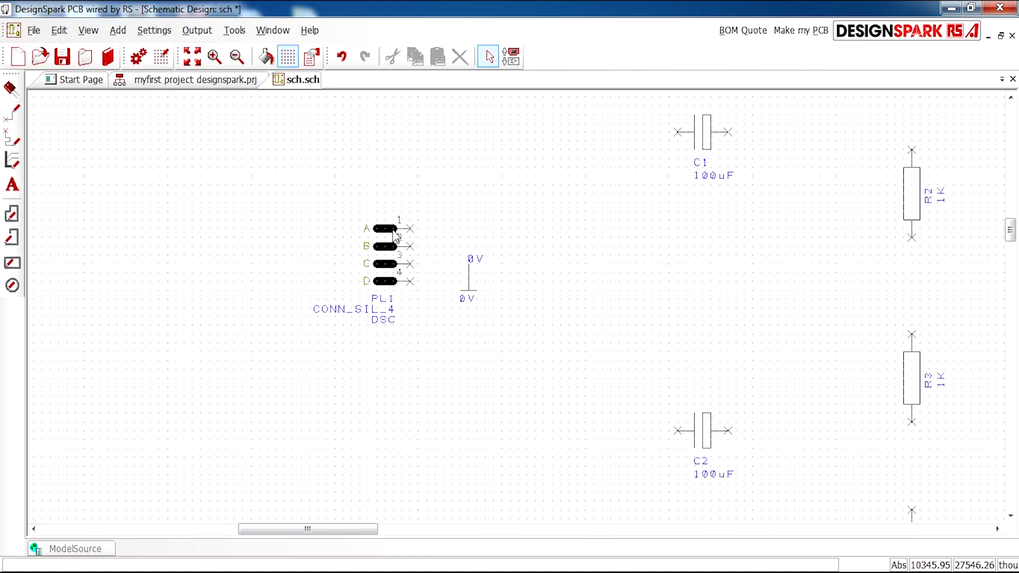
# - Open PL1's CONN_SIL_4 component in the library editor, dismissing the warning and Properties dialog
pyautogui.click(393, 232)
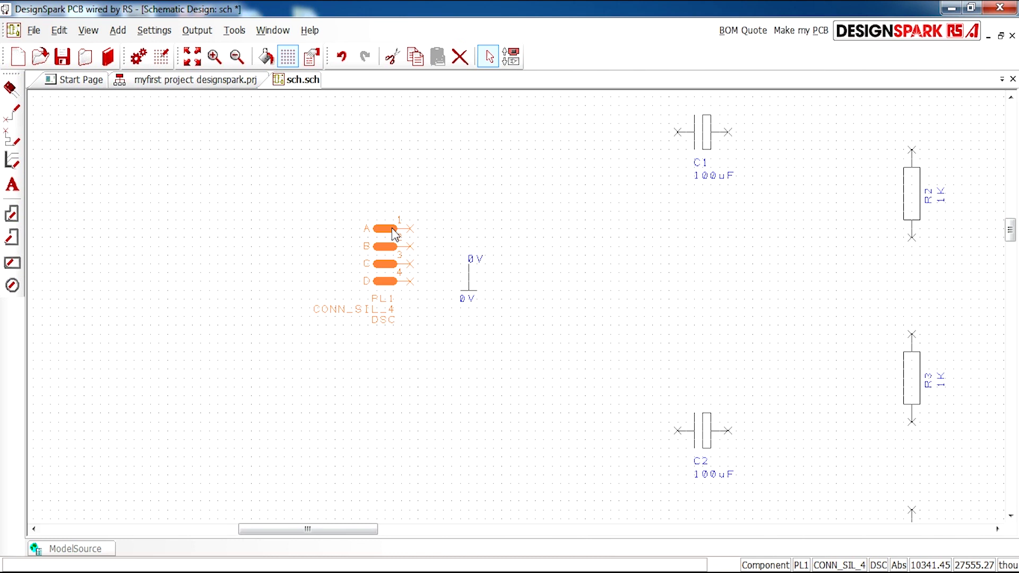
pyautogui.rightClick(394, 234)
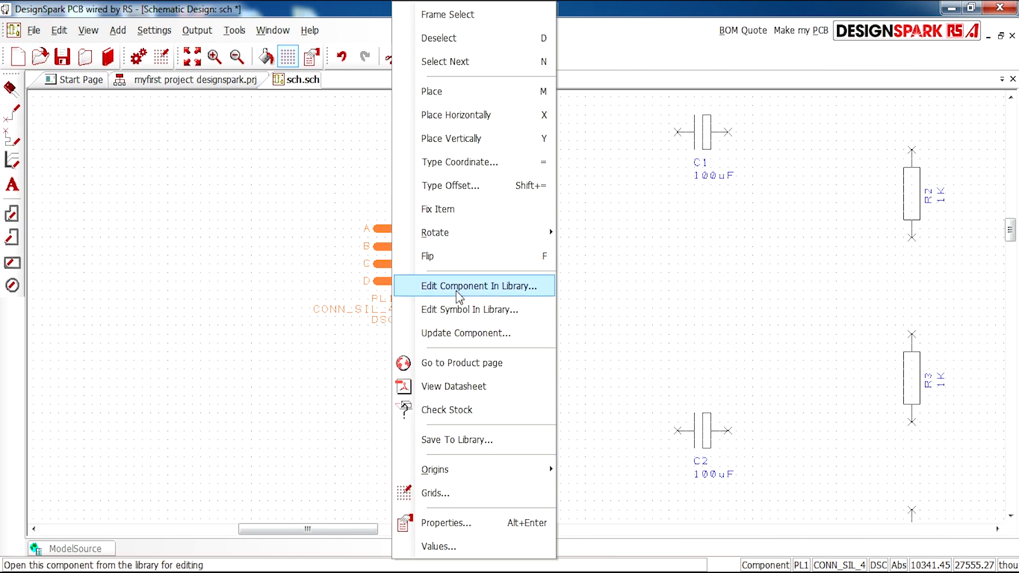
pyautogui.click(494, 293)
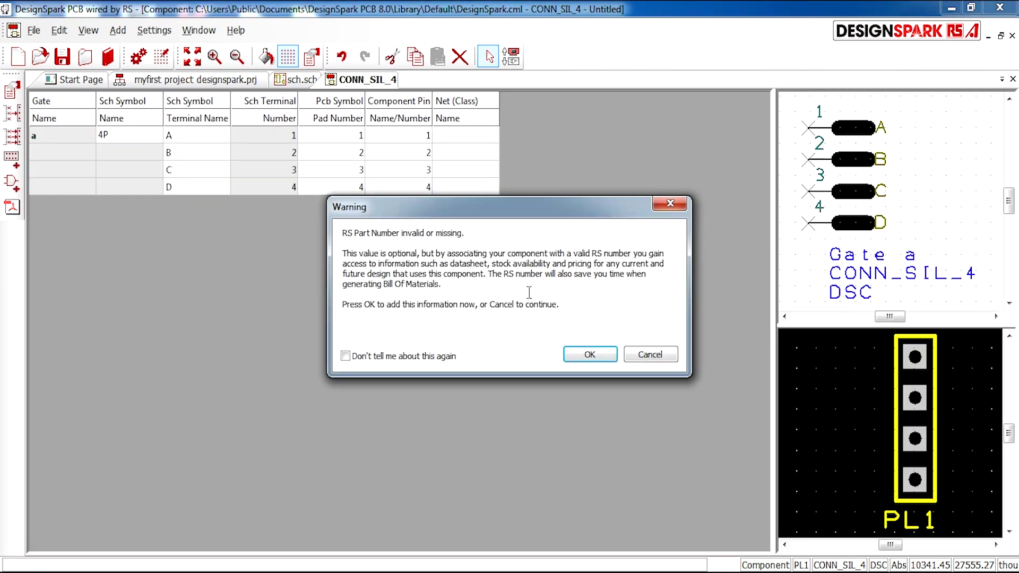
pyautogui.click(589, 354)
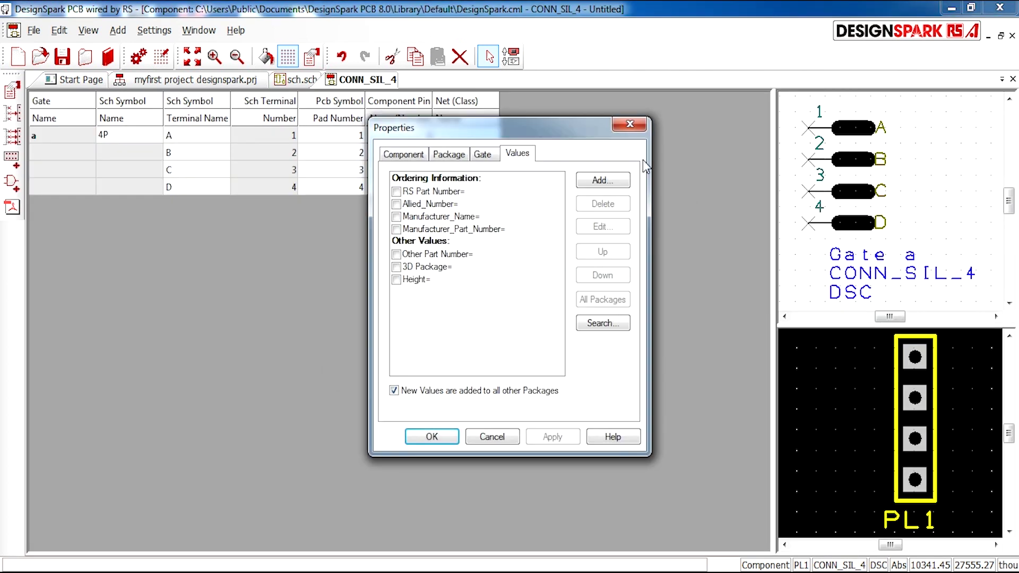
pyautogui.click(630, 124)
# - Rename terminals A, B, C, D to +VCC, Vin, GND and -Vee, then save the component
pyautogui.click(196, 137)
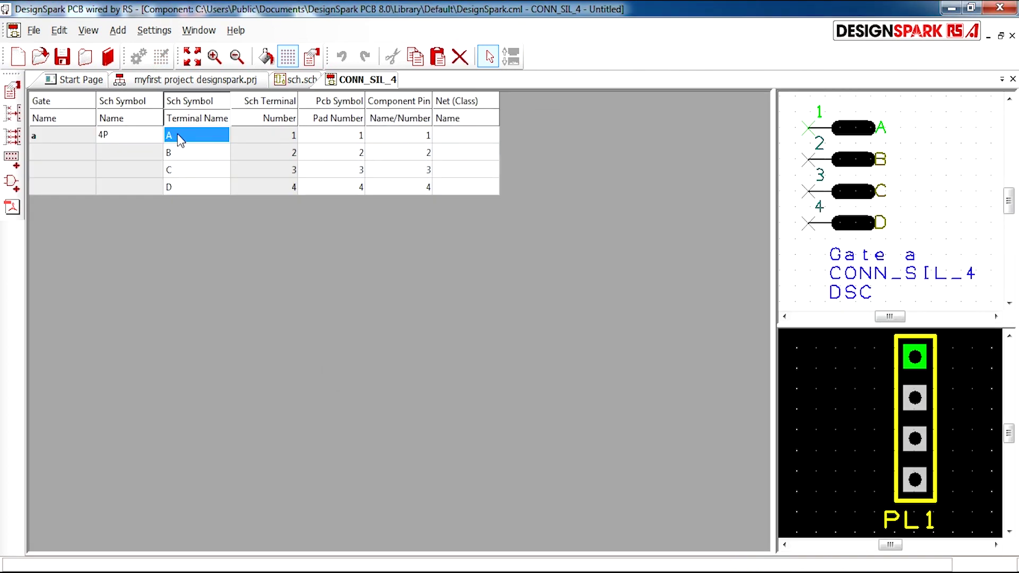
pyautogui.click(177, 136)
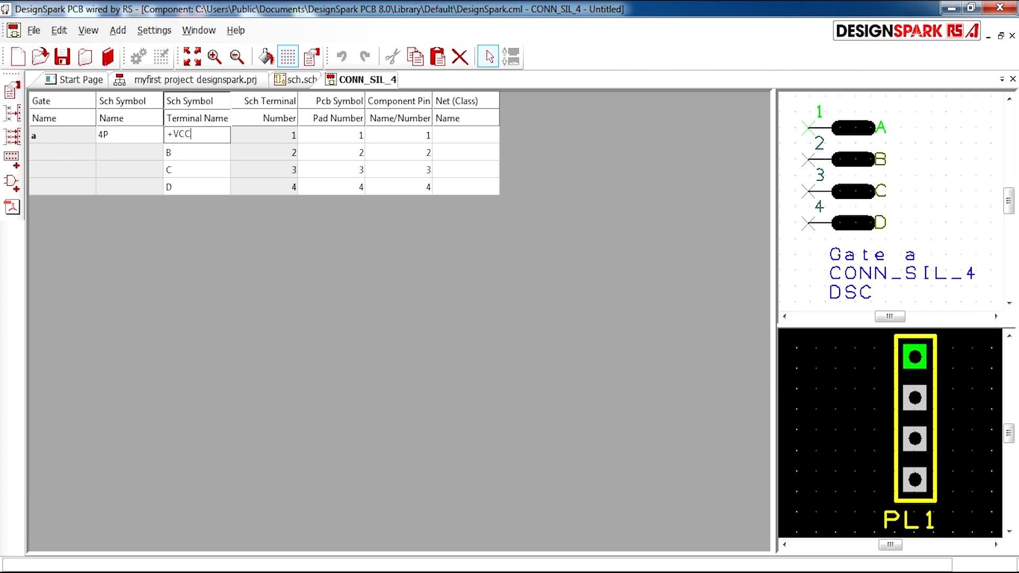
pyautogui.click(183, 157)
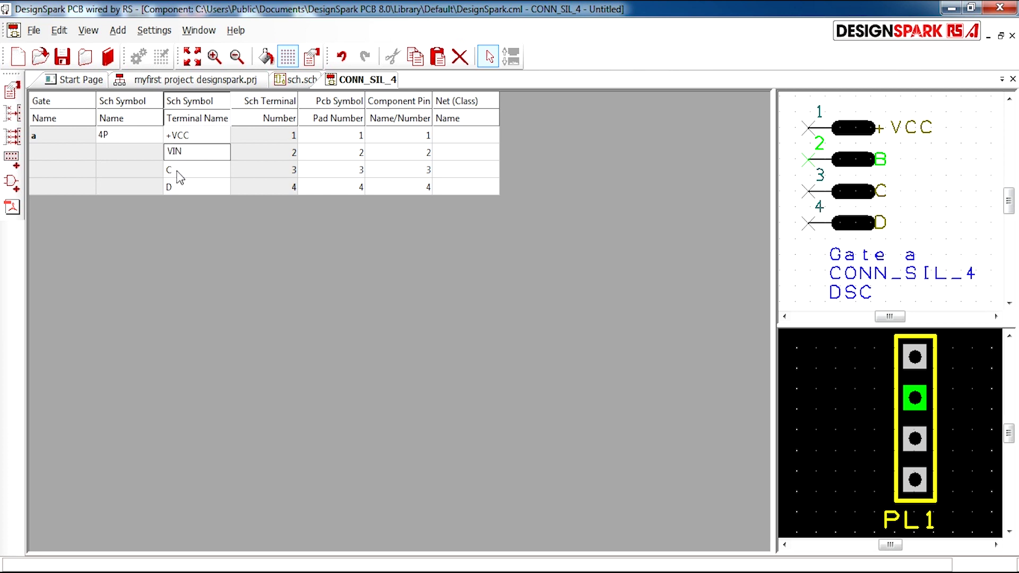
pyautogui.click(196, 159)
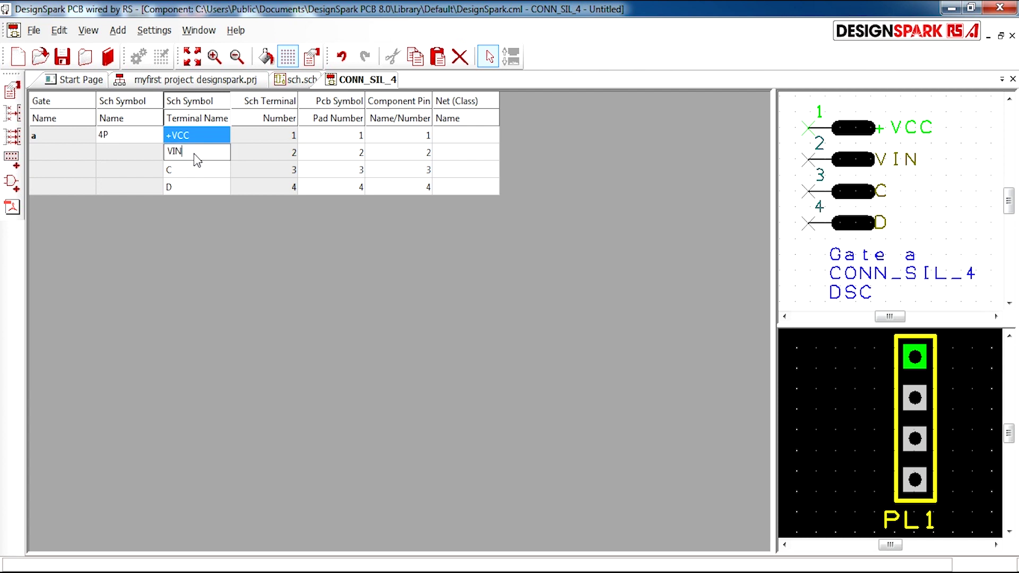
pyautogui.write('Vin')
pyautogui.click(190, 170)
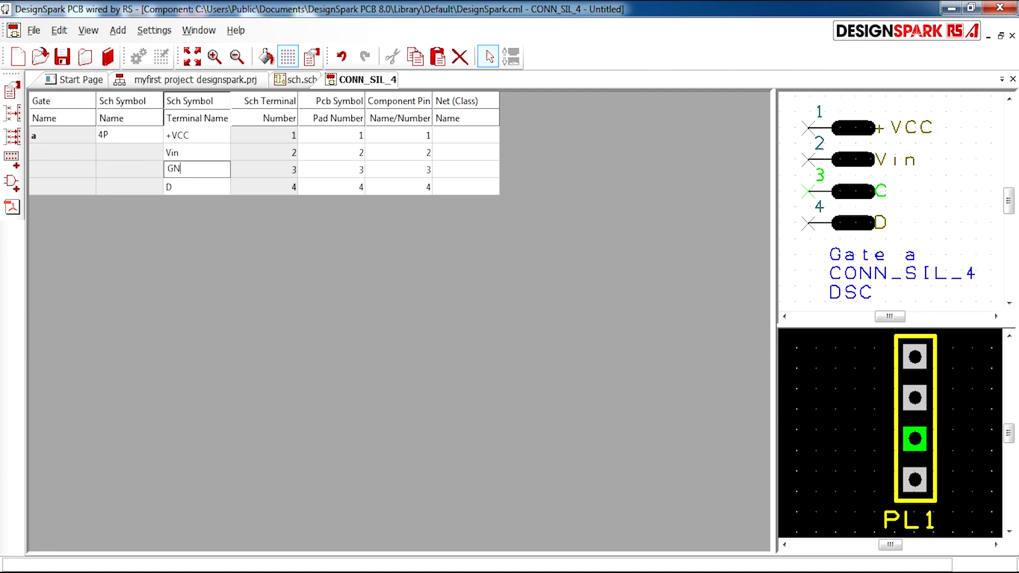
pyautogui.click(197, 189)
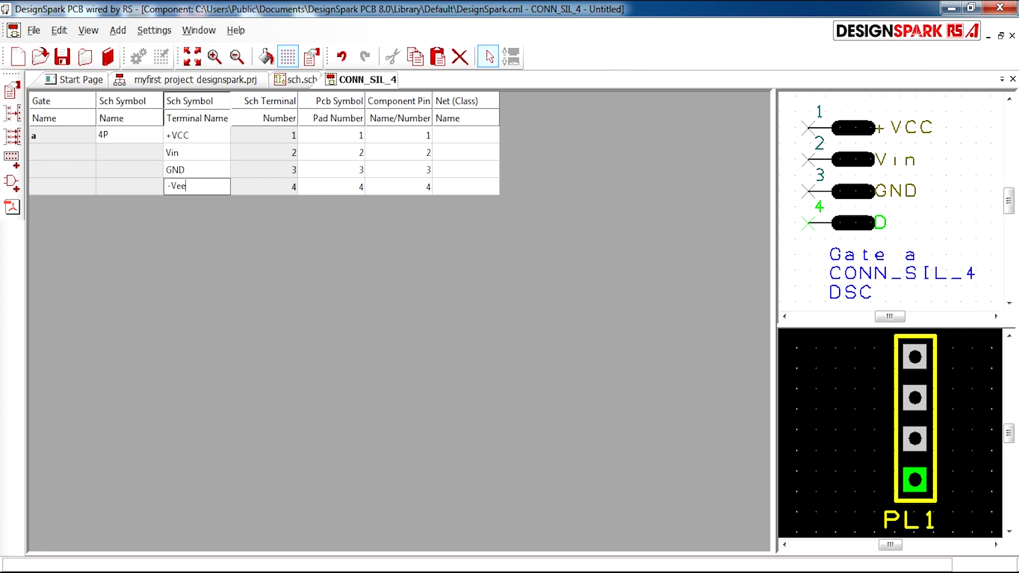
pyautogui.click(63, 56)
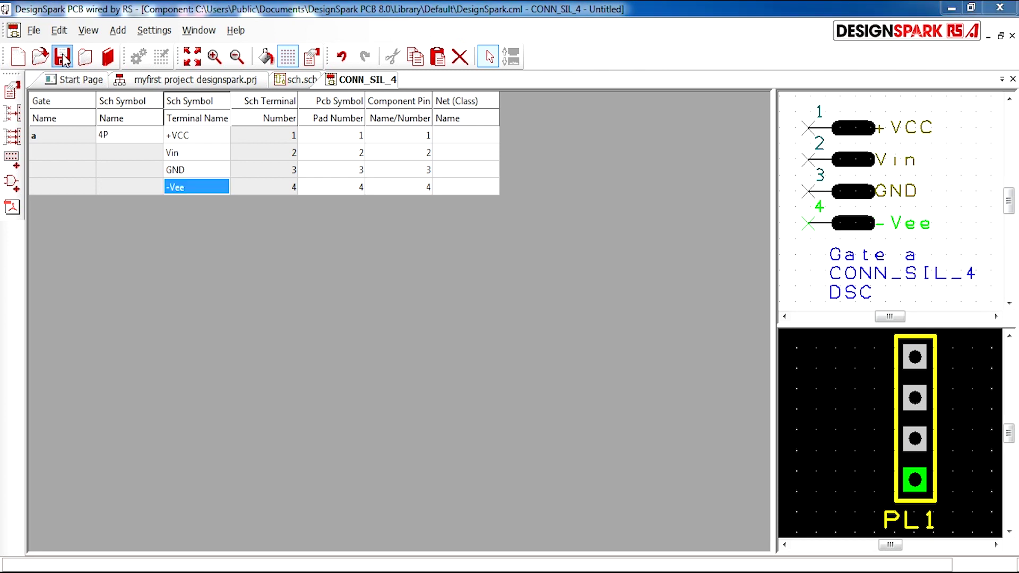
# - Save CONN_SIL_4 into the complib library and return to the sch.sch sheet
pyautogui.click(628, 262)
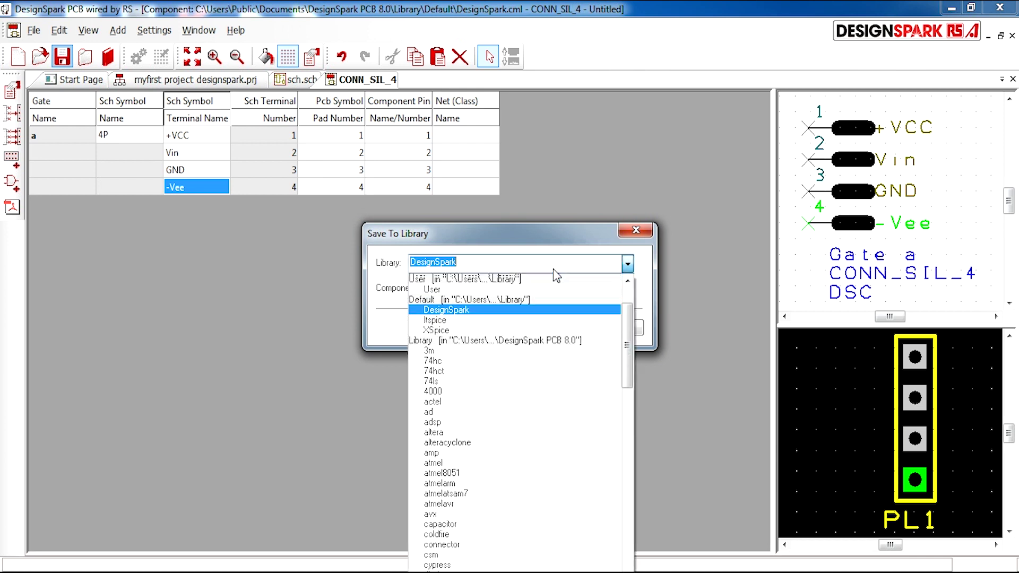
pyautogui.scroll(3, 626, 277)
pyautogui.moveTo(631, 333); pyautogui.dragTo(634, 312)
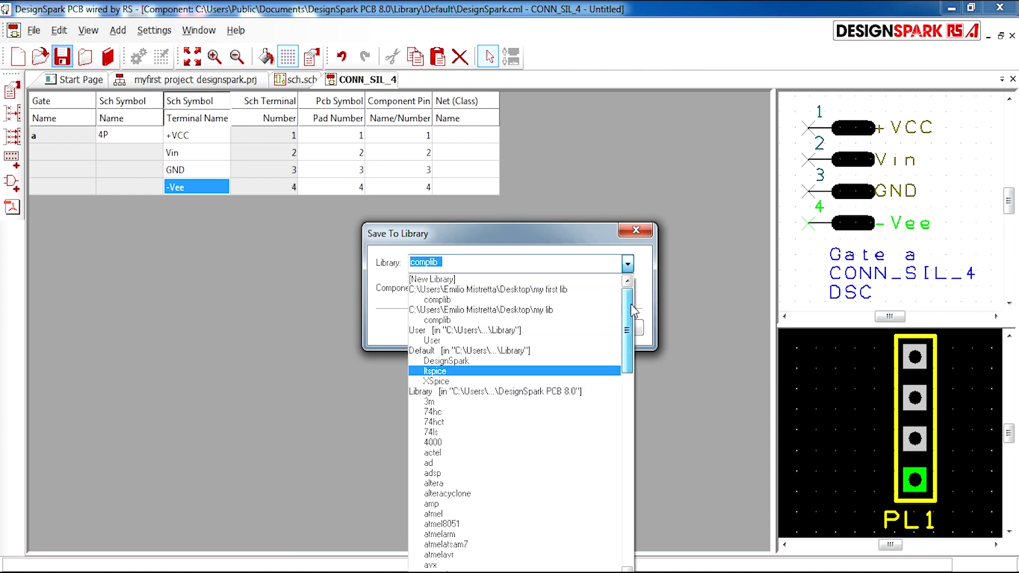
pyautogui.click(480, 300)
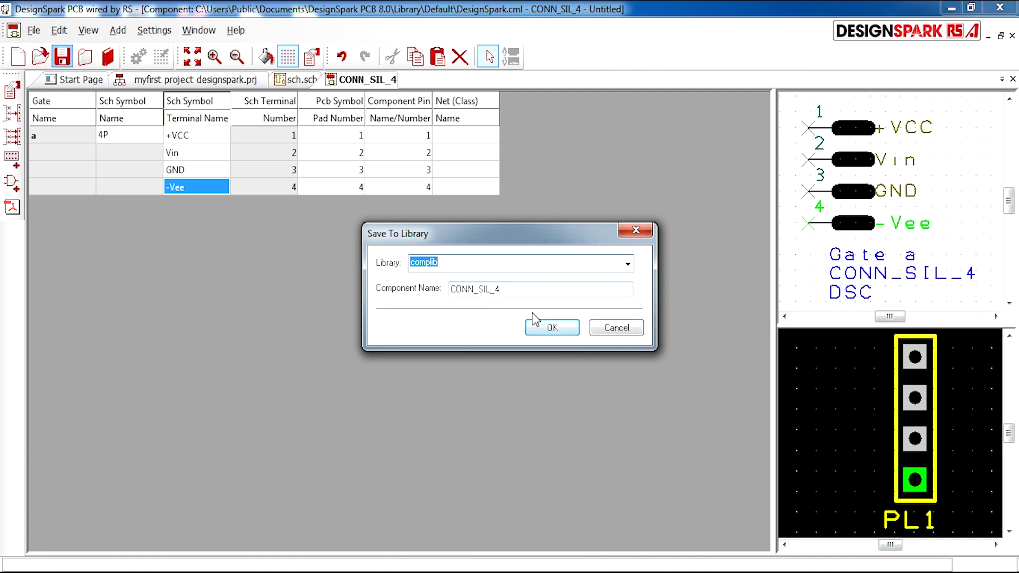
pyautogui.click(553, 329)
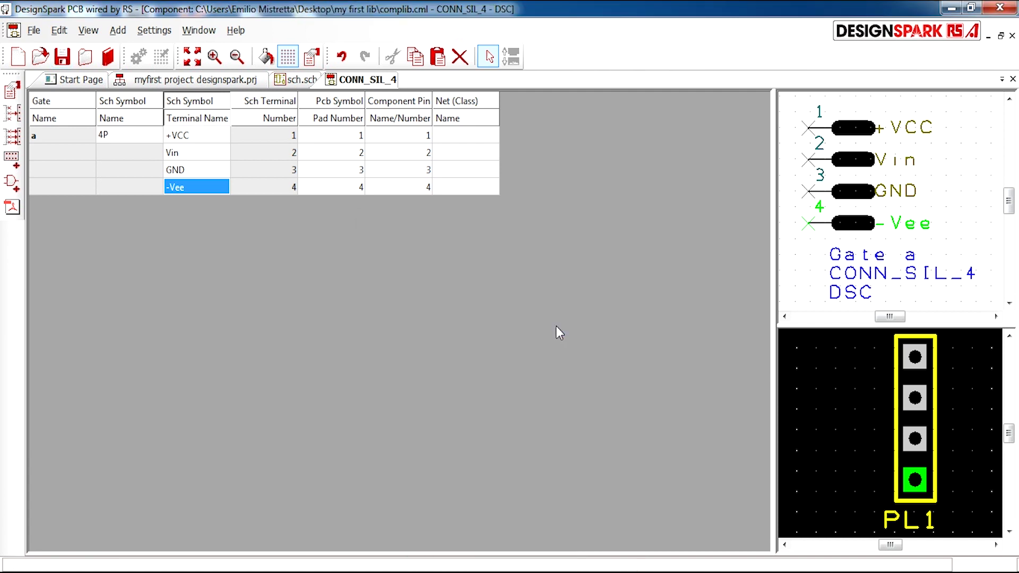
pyautogui.click(309, 82)
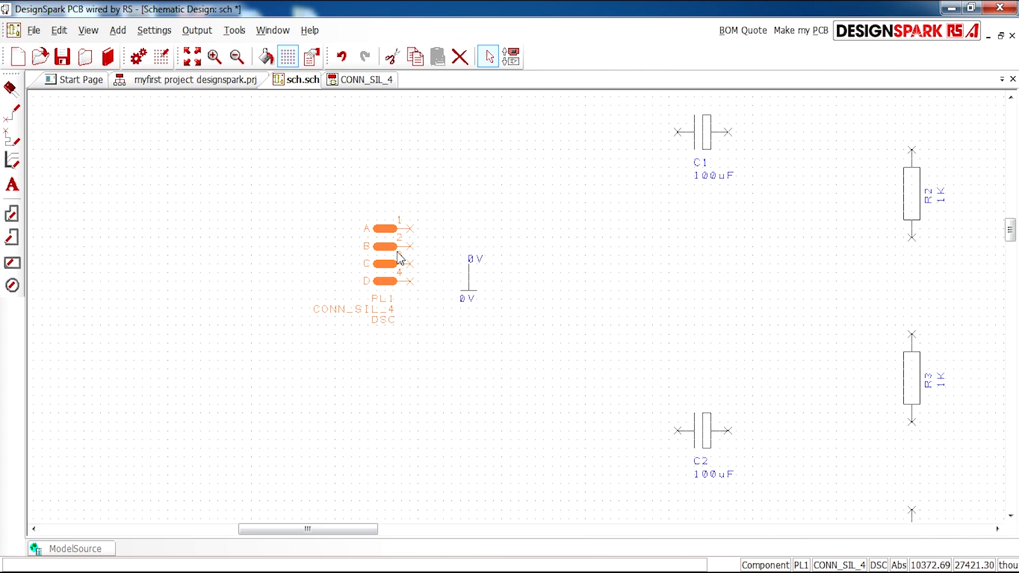
# - Run Update Component on PL1, perform the update, then deselect it
pyautogui.rightClick(385, 254)
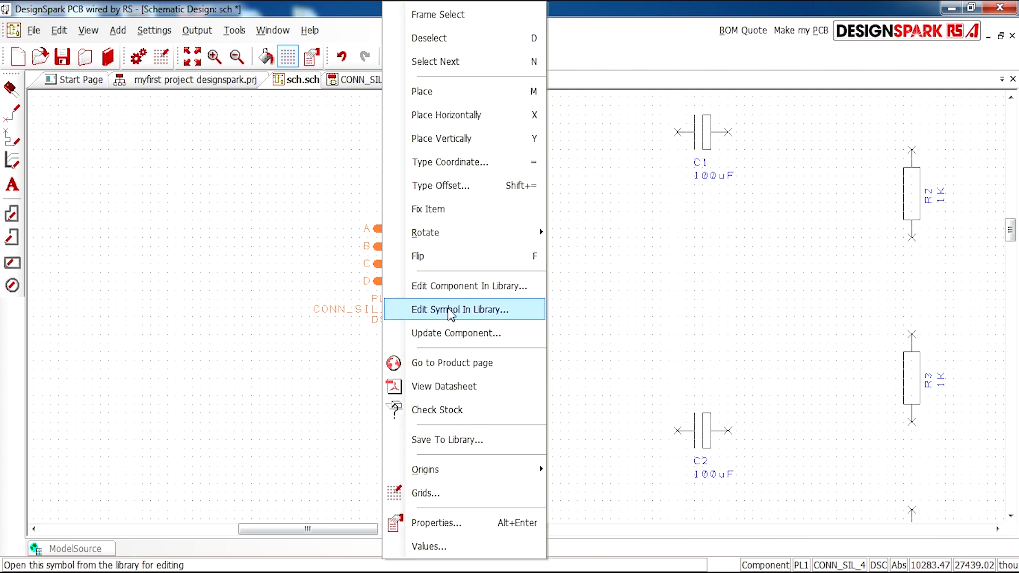
pyautogui.click(460, 336)
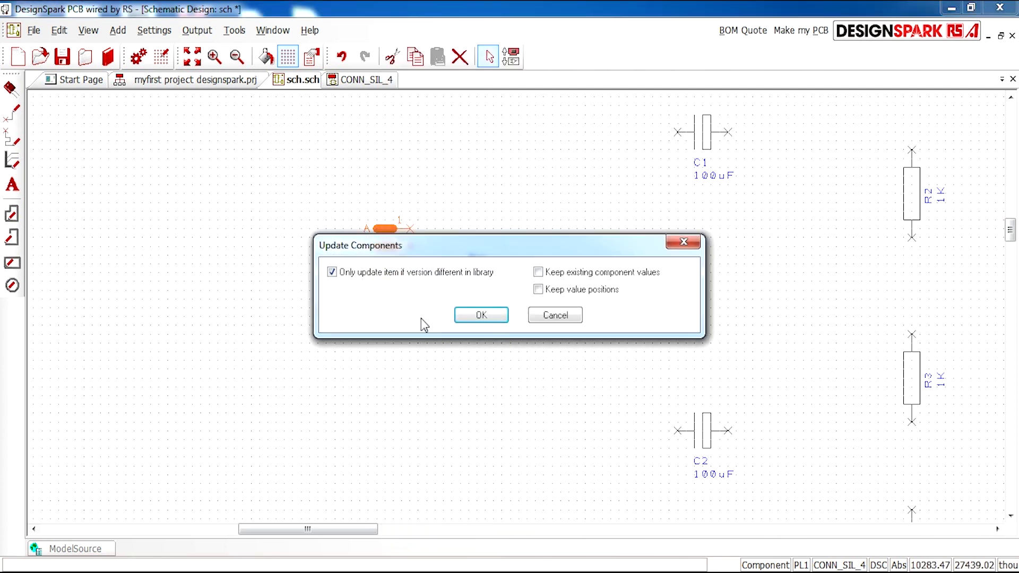
pyautogui.click(480, 314)
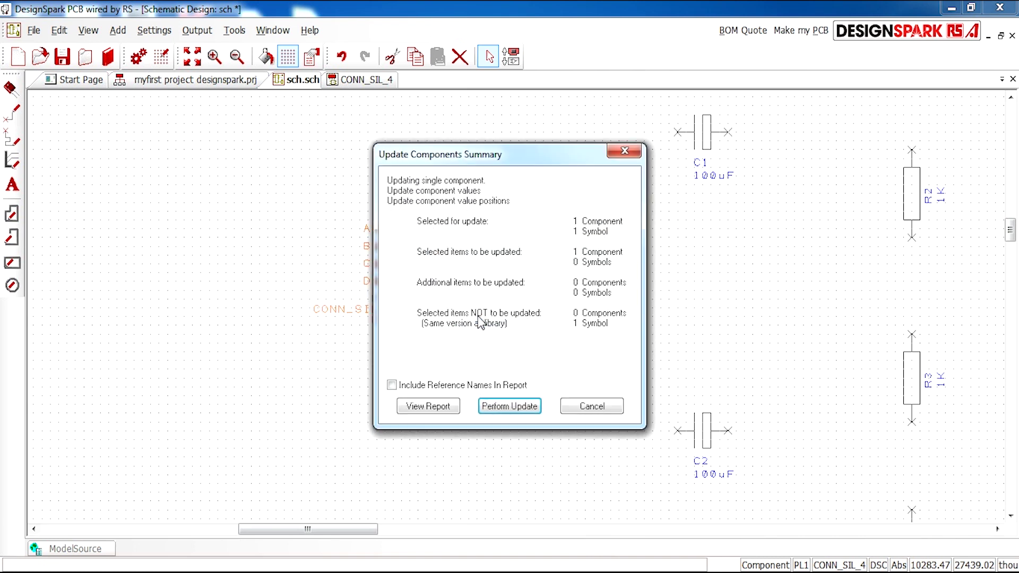
pyautogui.click(508, 407)
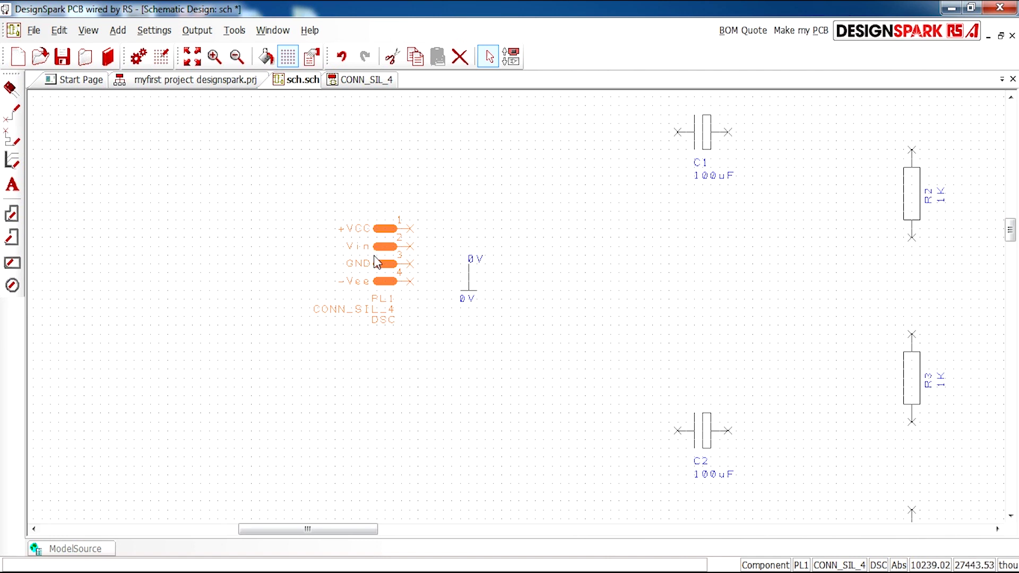
pyautogui.click(605, 300)
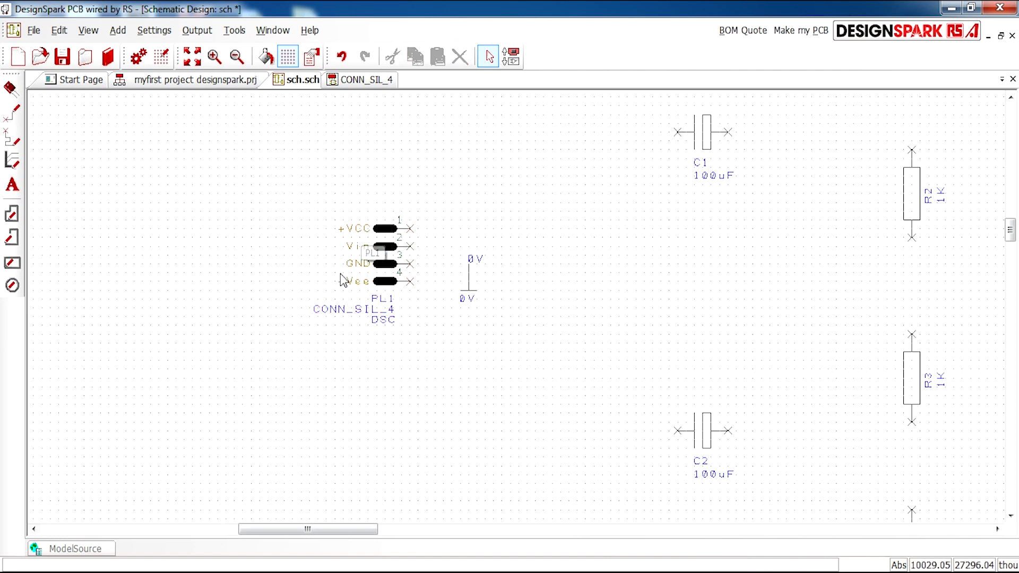
# - Zoom in on PL1 and wire its GND pin 3 to the adjacent 0V symbol
pyautogui.scroll(-1, 543, 288)
pyautogui.scroll(1, 558, 314)
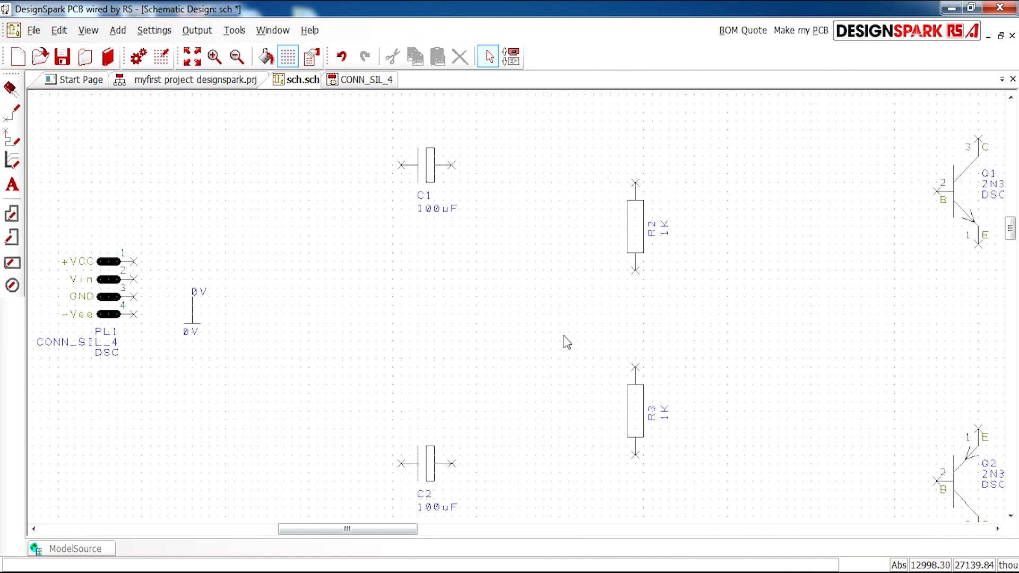
pyautogui.scroll(-2, 565, 339)
pyautogui.scroll(2, 519, 311)
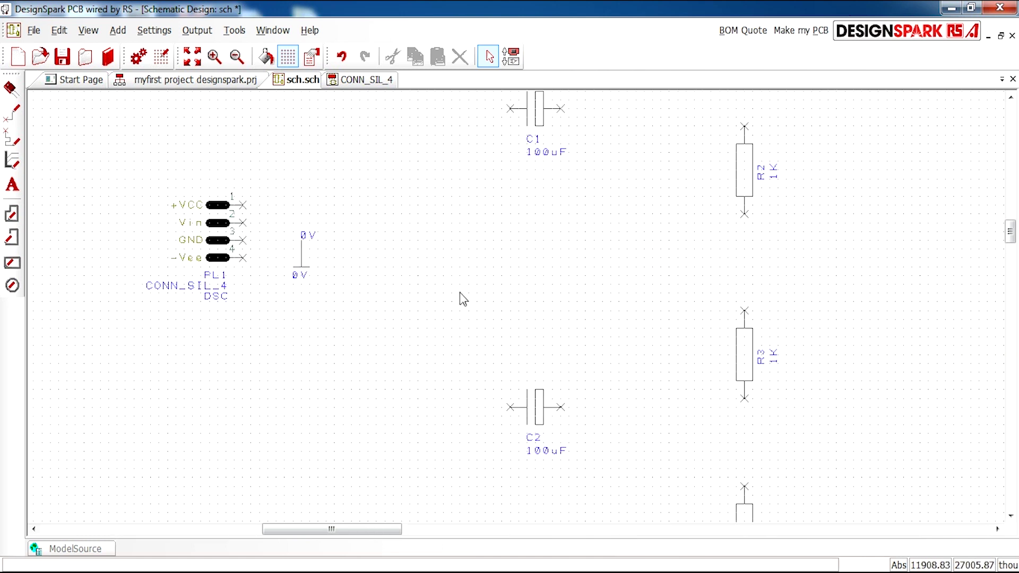
pyautogui.scroll(2, 338, 246)
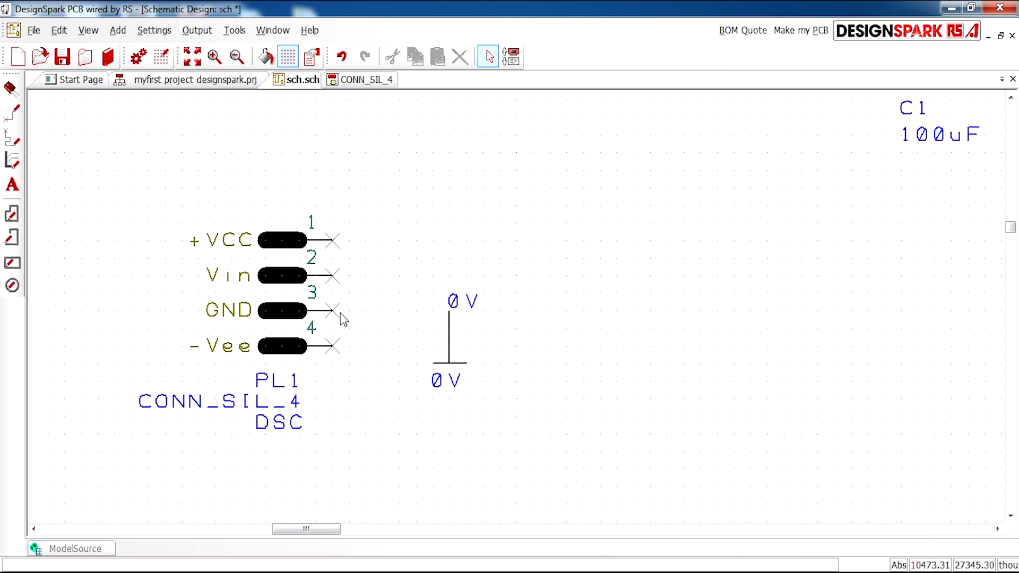
pyautogui.moveTo(333, 311); pyautogui.dragTo(451, 320)
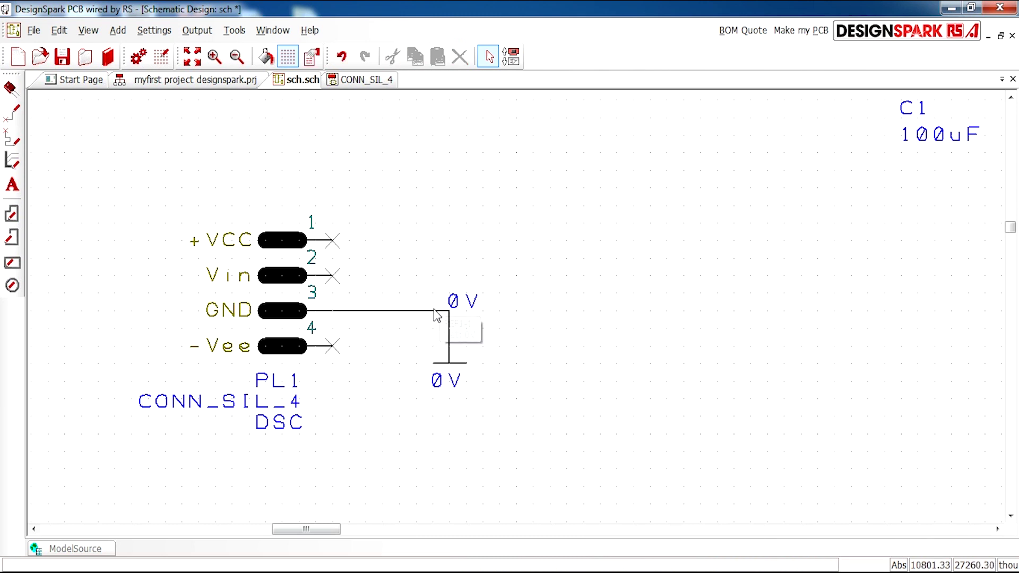
pyautogui.scroll(-3, 577, 270)
pyautogui.scroll(2, 518, 318)
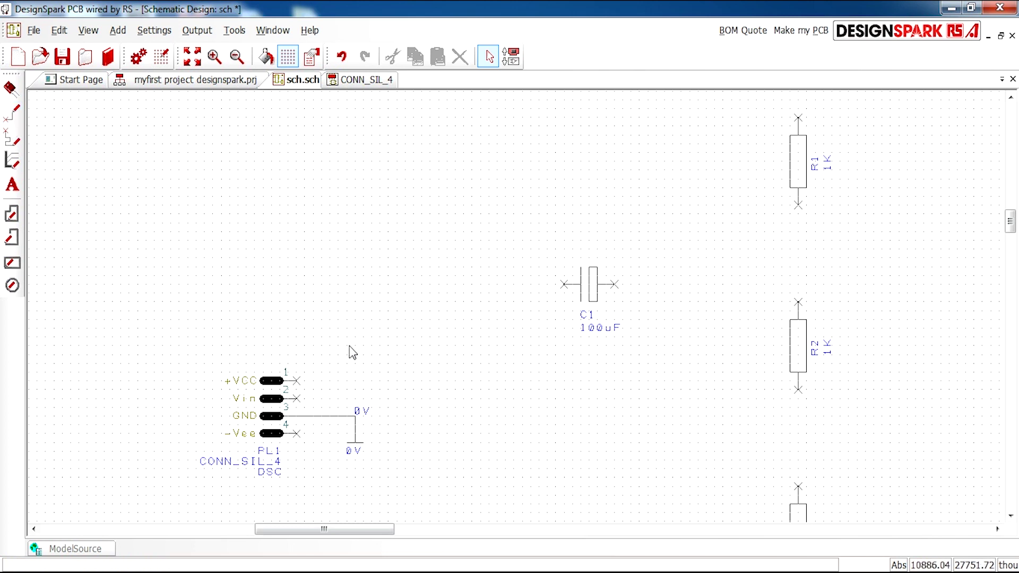
pyautogui.scroll(1, 313, 380)
pyautogui.scroll(-1, 545, 323)
pyautogui.scroll(-2, 546, 322)
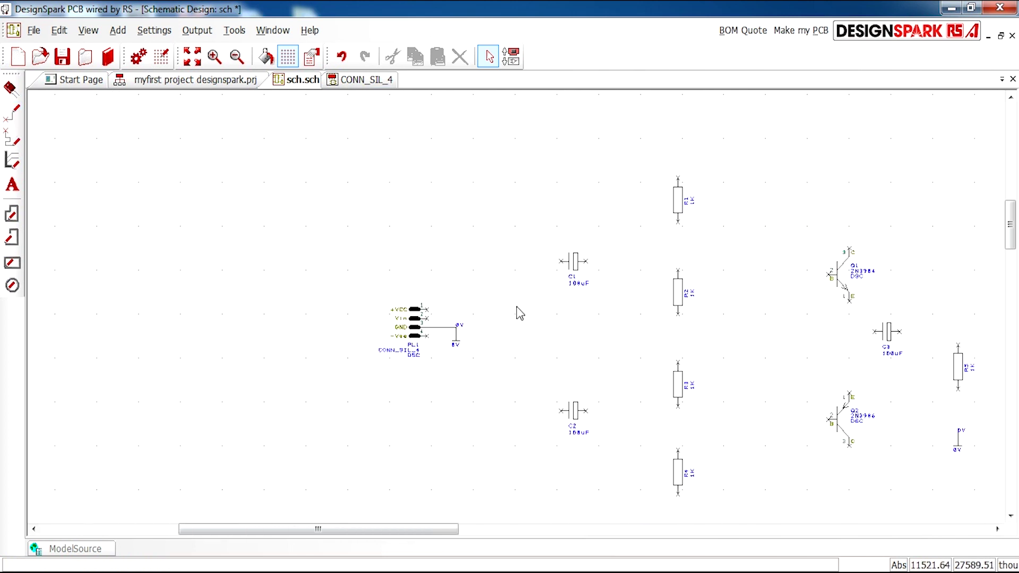
pyautogui.scroll(2, 519, 312)
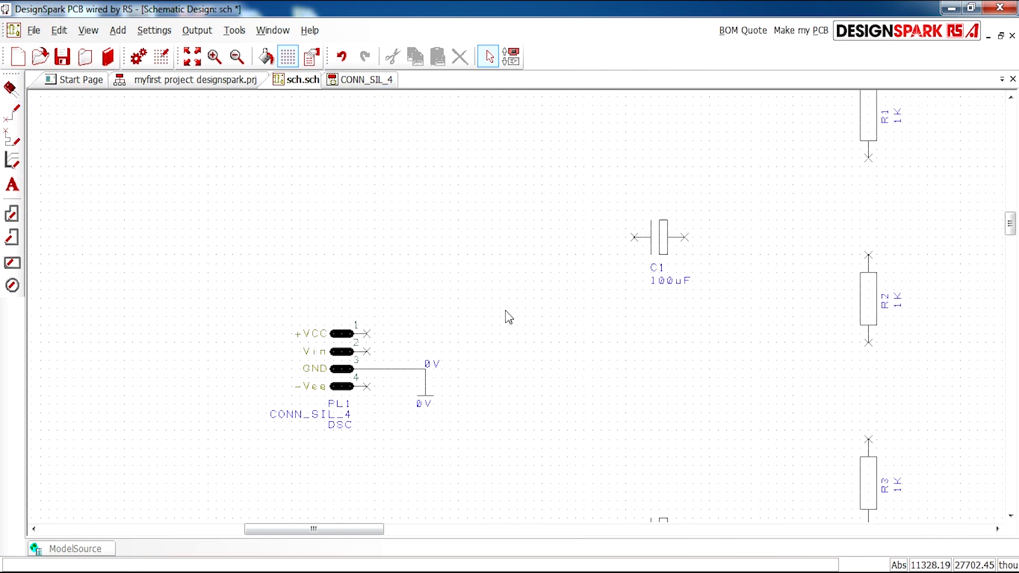
# - Wire PL1's +VCC pin to R1's top pin and on to Q1's collector
pyautogui.click(367, 333)
pyautogui.scroll(-2, 518, 307)
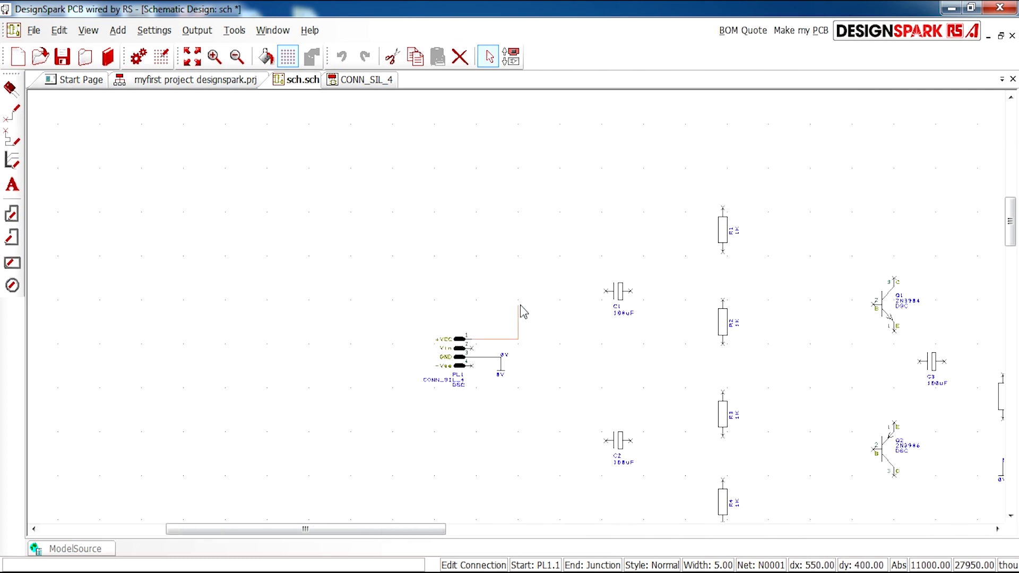
pyautogui.click(513, 211)
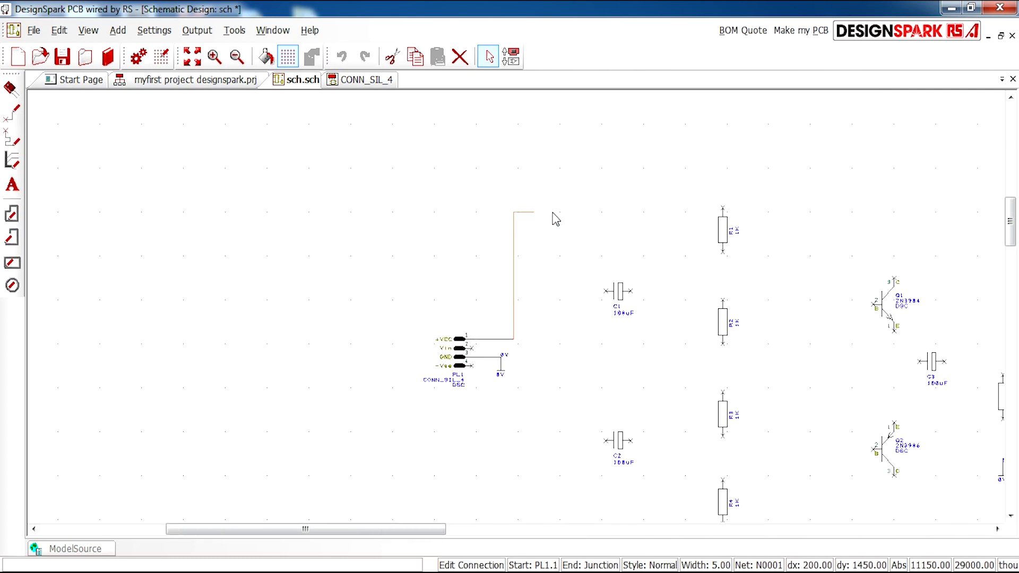
pyautogui.click(724, 209)
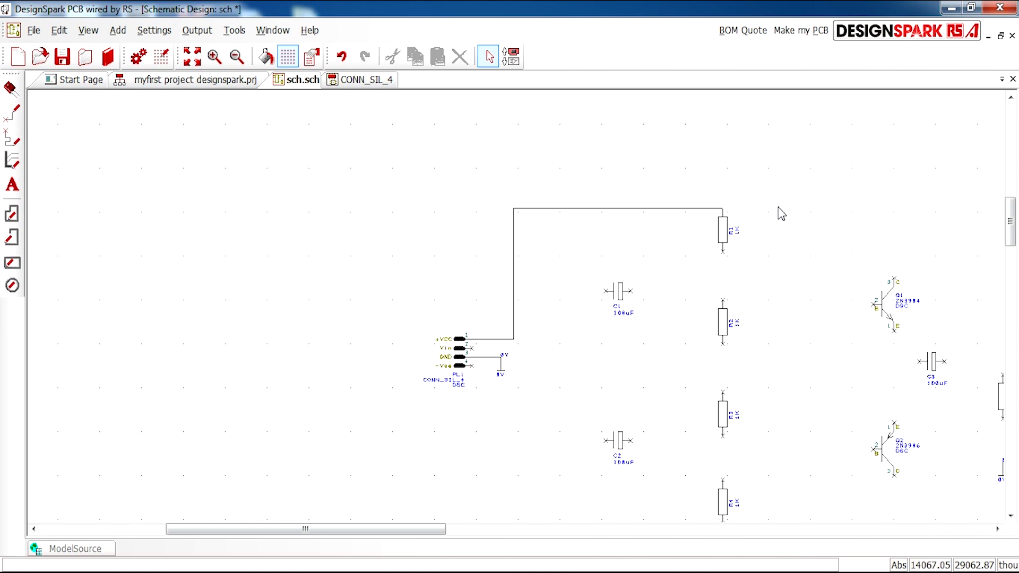
pyautogui.click(728, 210)
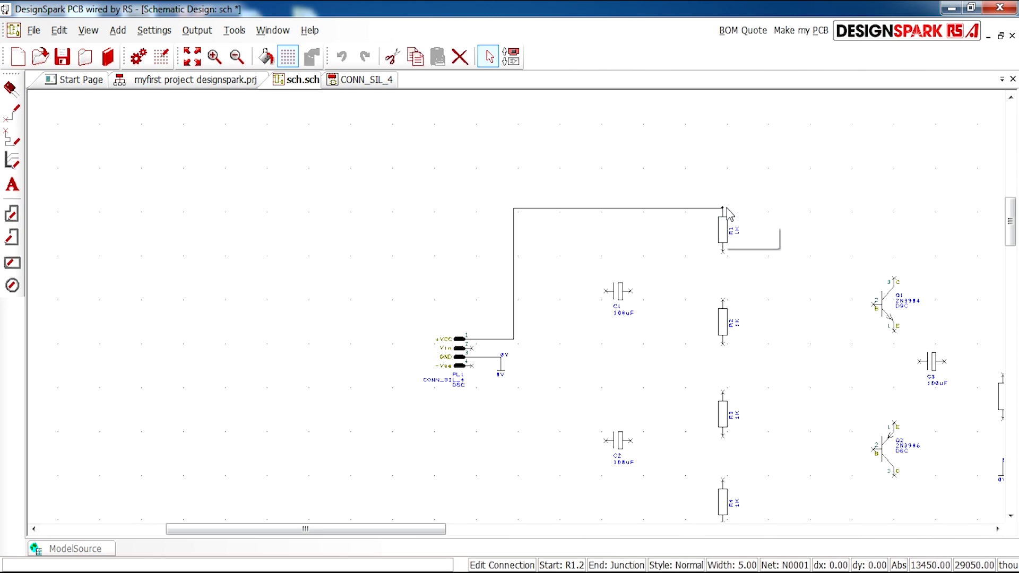
pyautogui.click(894, 279)
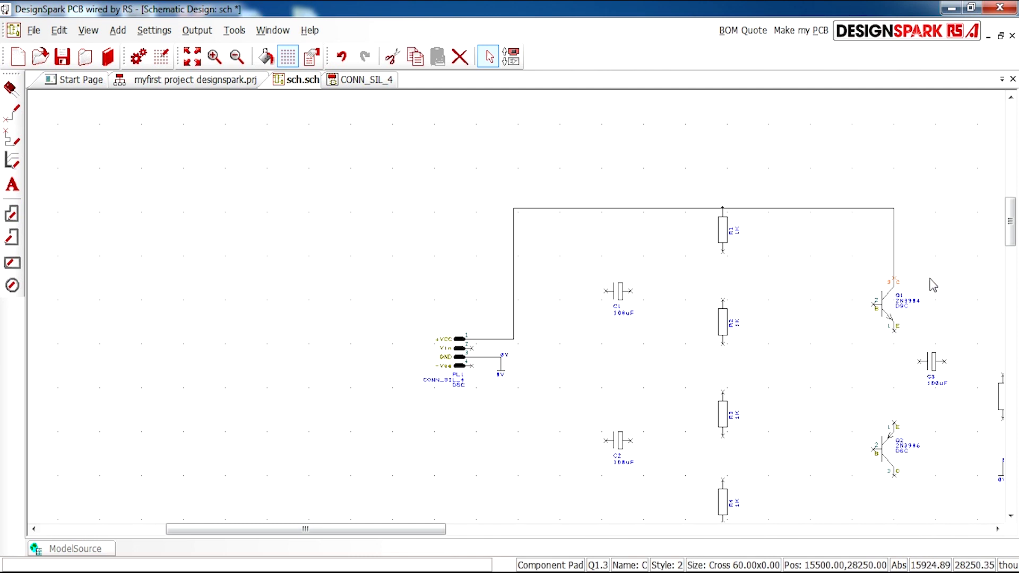
# - Delete the faulty collector wire and redraw it from R1 to Q1's collector
pyautogui.scroll(2, 929, 281)
pyautogui.scroll(2, 503, 312)
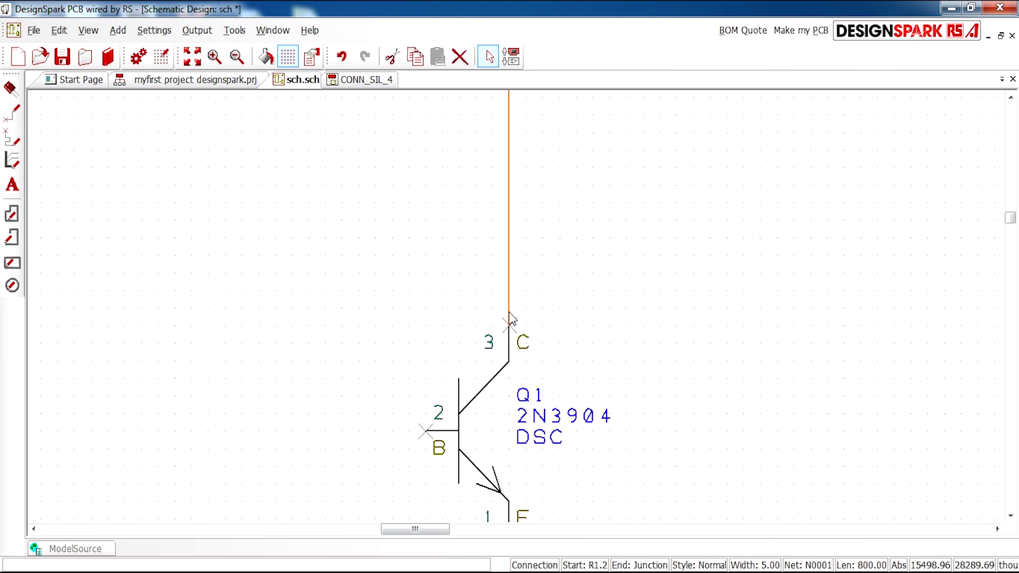
pyautogui.moveTo(509, 327); pyautogui.dragTo(514, 332)
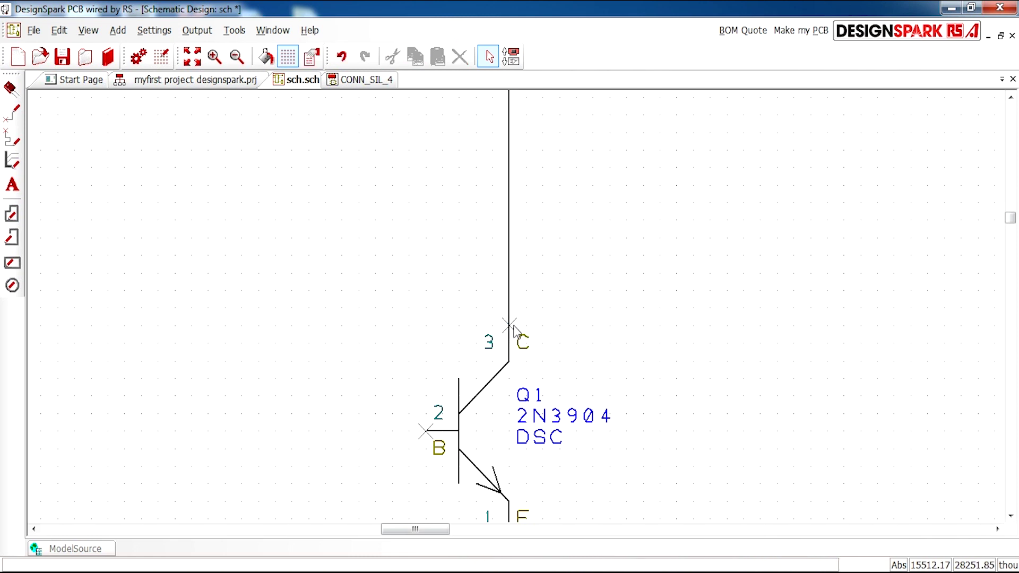
pyautogui.scroll(-2, 525, 305)
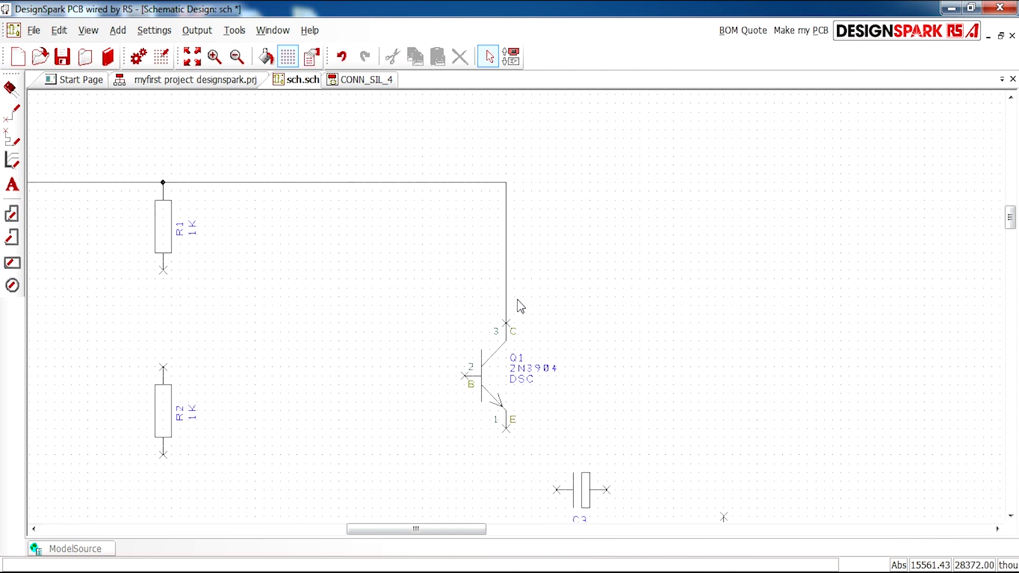
pyautogui.click(516, 275)
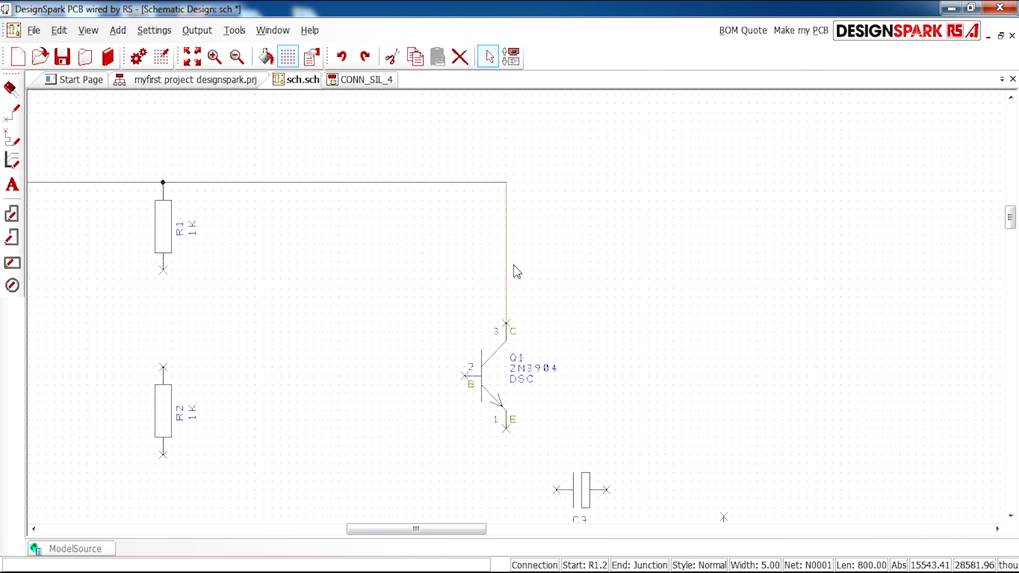
pyautogui.press('Delete')
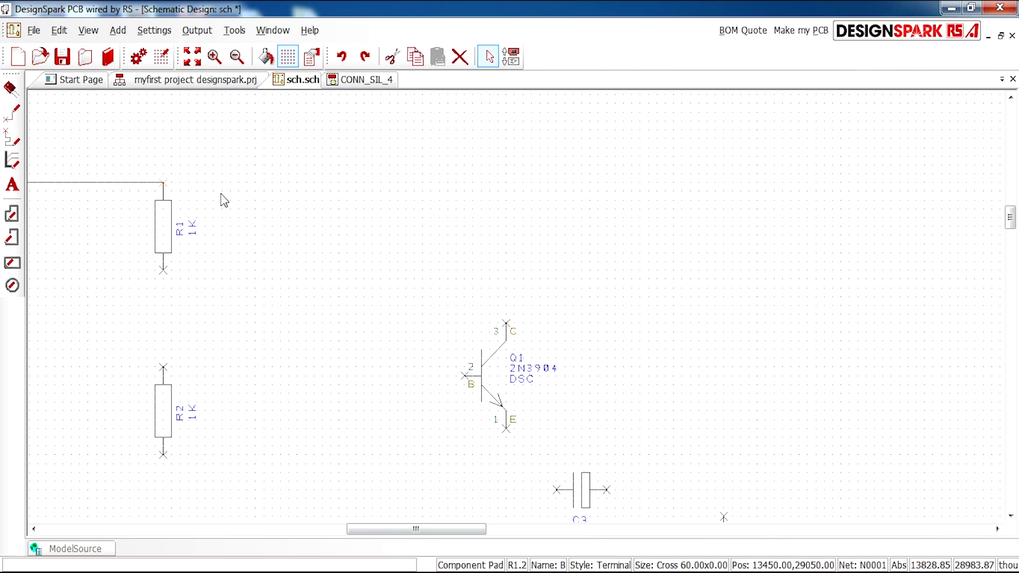
pyautogui.moveTo(164, 183); pyautogui.dragTo(508, 330)
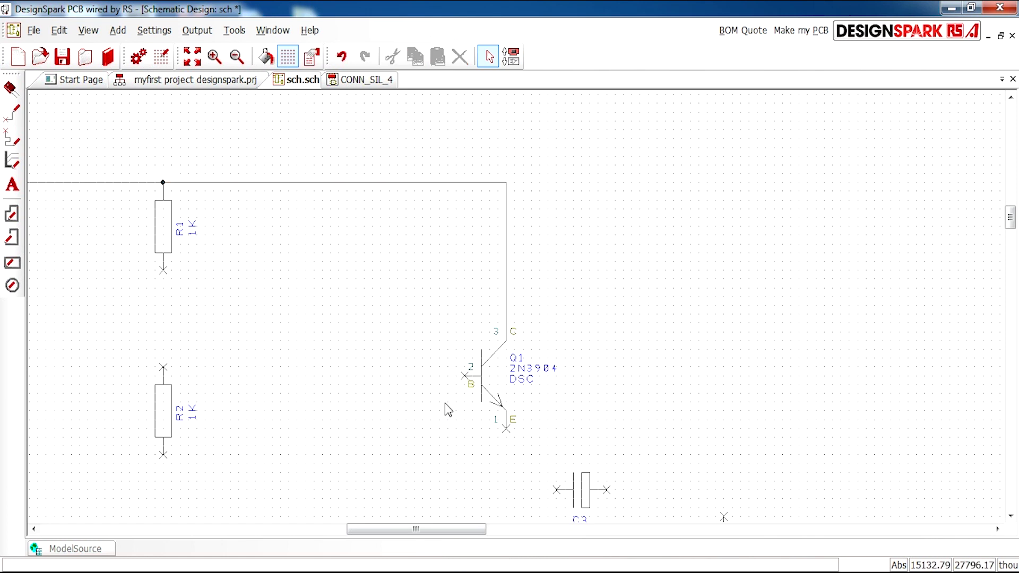
pyautogui.scroll(-2, 312, 384)
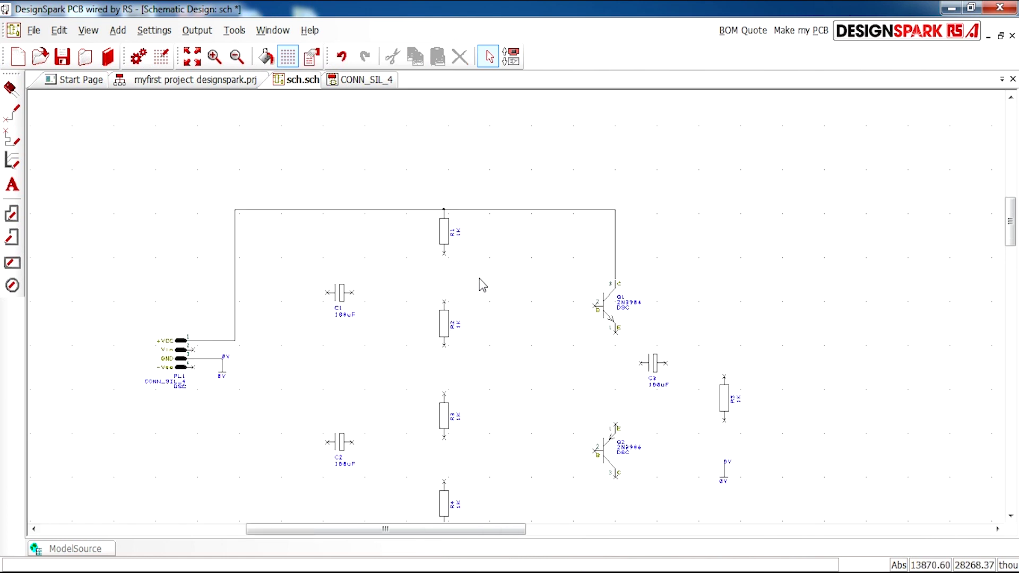
pyautogui.scroll(2, 297, 361)
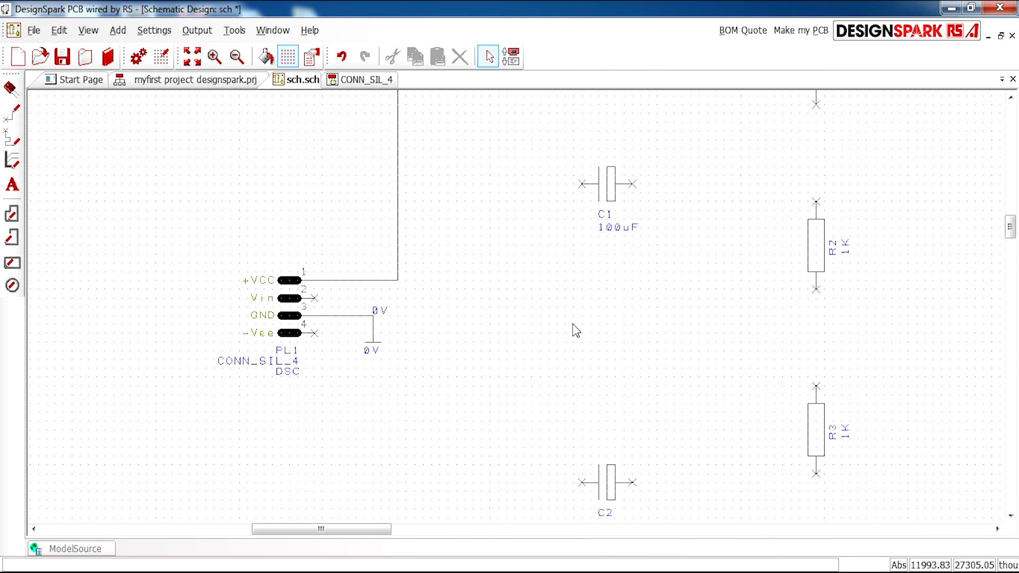
pyautogui.scroll(-2, 576, 330)
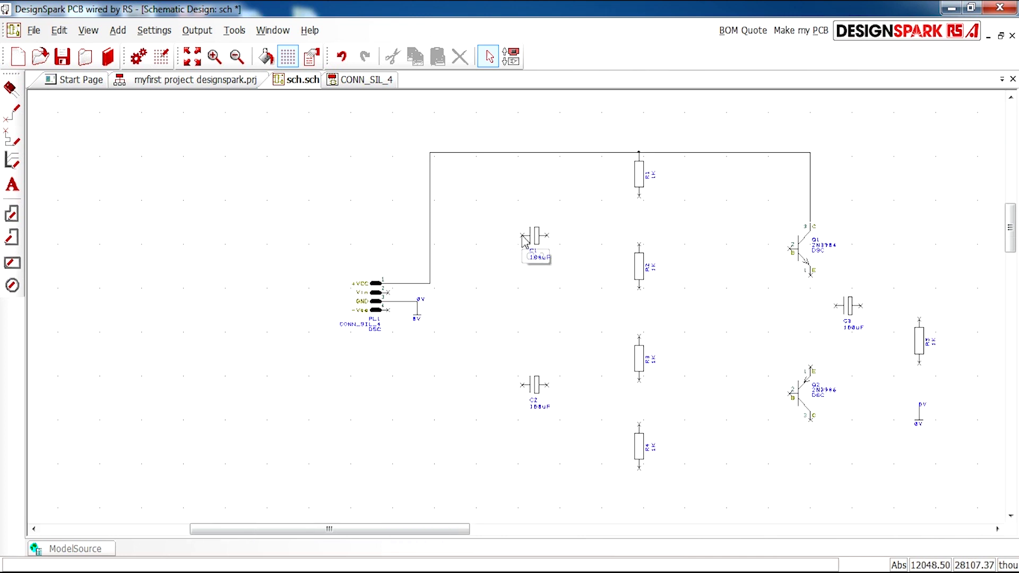
# - Join C1 and C2 left pins, tie PL1's Vin to them, and wire -Vee to R4's bottom
pyautogui.moveTo(525, 235)
pyautogui.mouseDown()
pyautogui.moveTo(473, 288)
pyautogui.moveTo(493, 395)
pyautogui.moveTo(530, 385)
pyautogui.mouseUp()
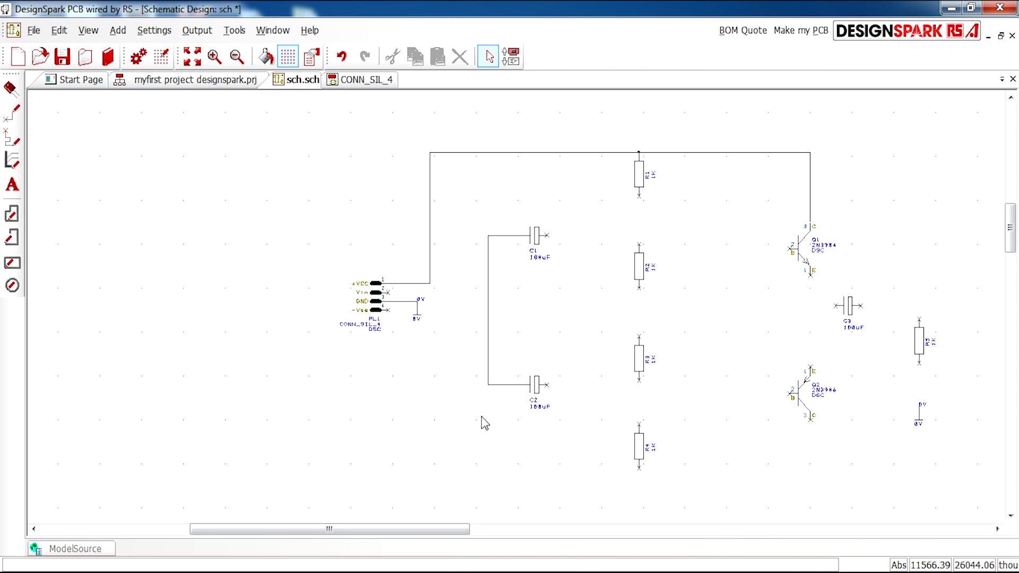
pyautogui.moveTo(387, 293); pyautogui.dragTo(489, 293)
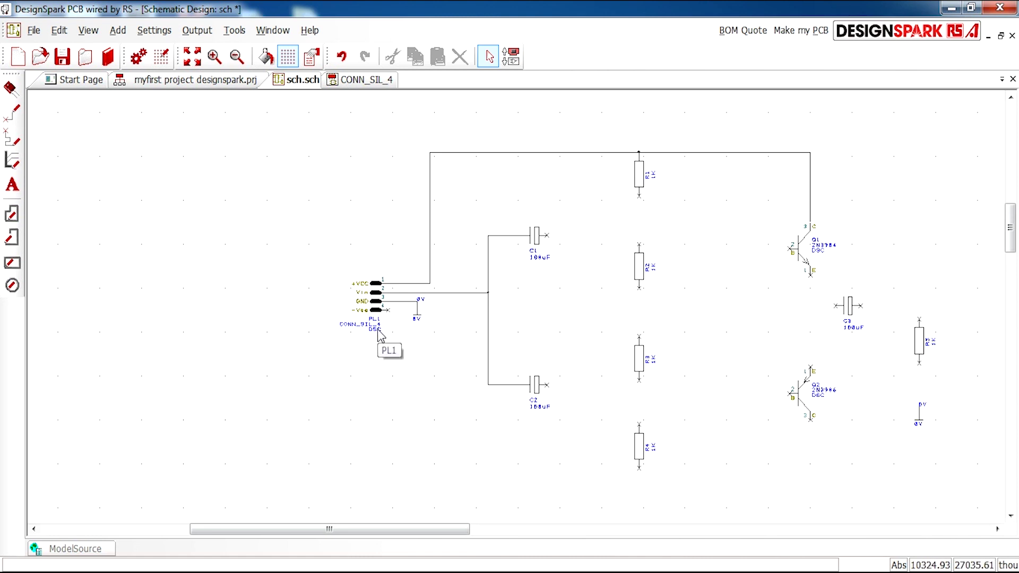
pyautogui.click(389, 310)
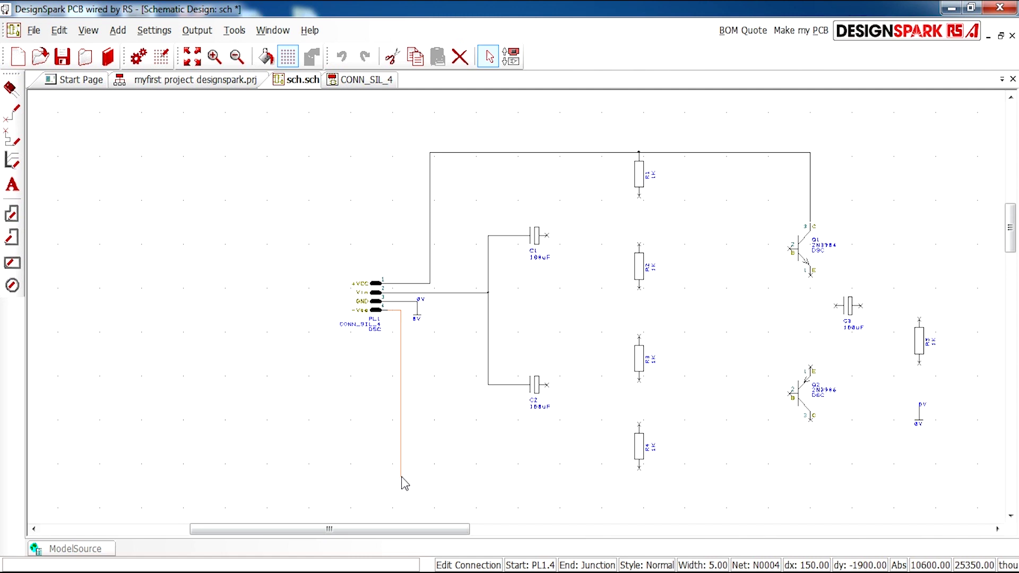
pyautogui.click(639, 469)
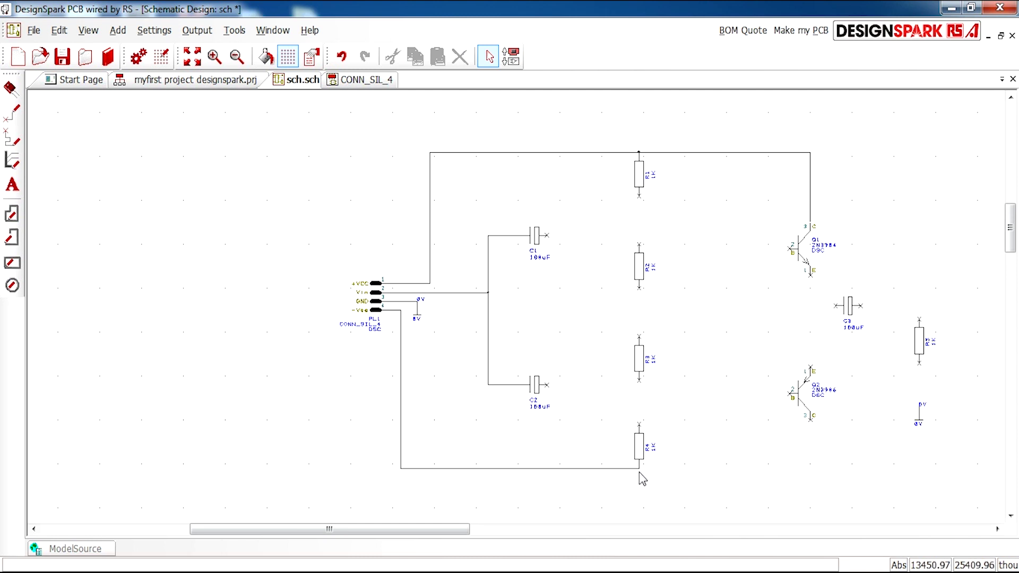
# - Wire R4's bottom pin to Q2's collector, undoing and redrawing the wire once
pyautogui.click(638, 469)
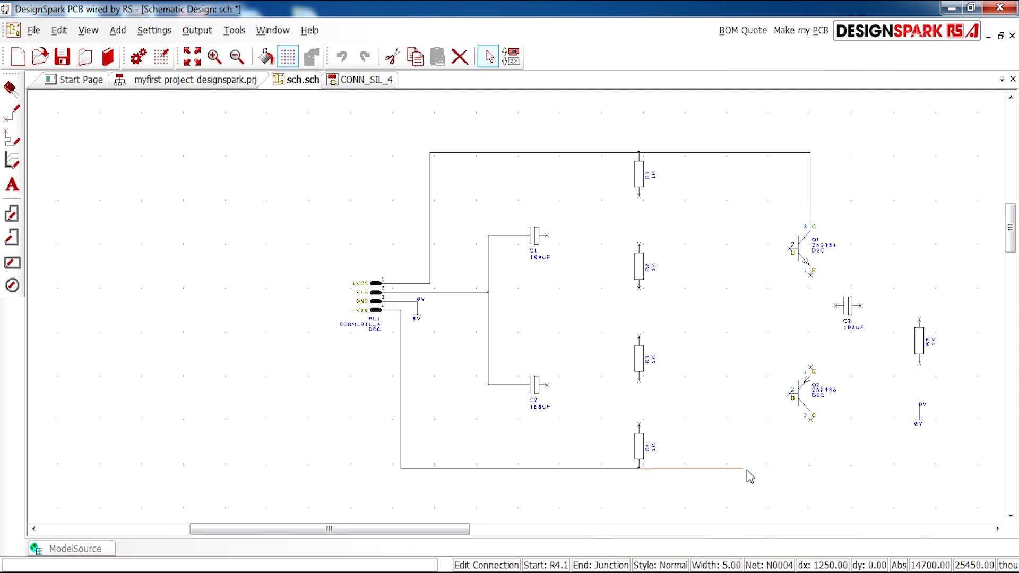
pyautogui.click(812, 425)
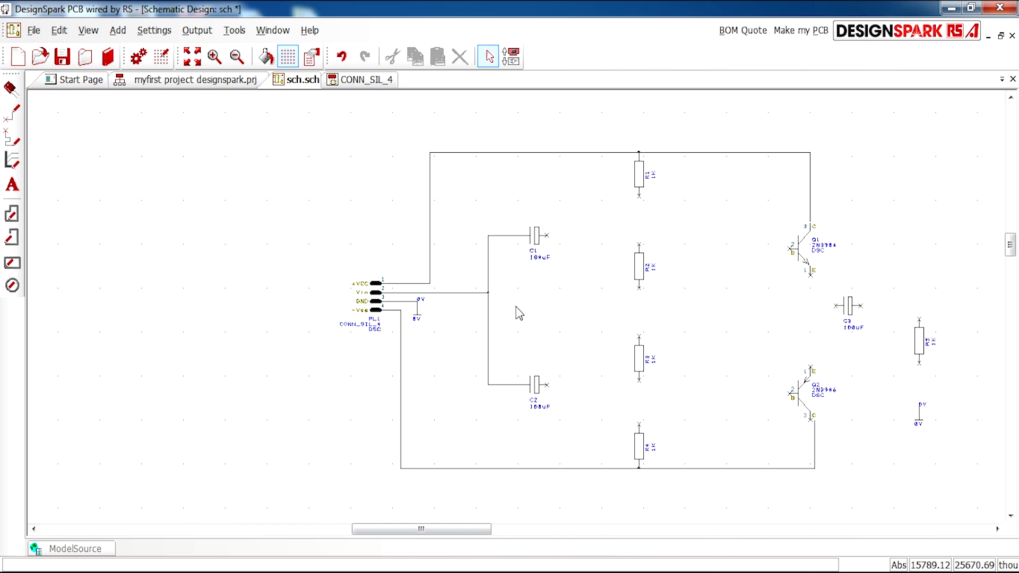
pyautogui.scroll(5, 515, 311)
pyautogui.moveTo(487, 301); pyautogui.dragTo(519, 314, button='middle')
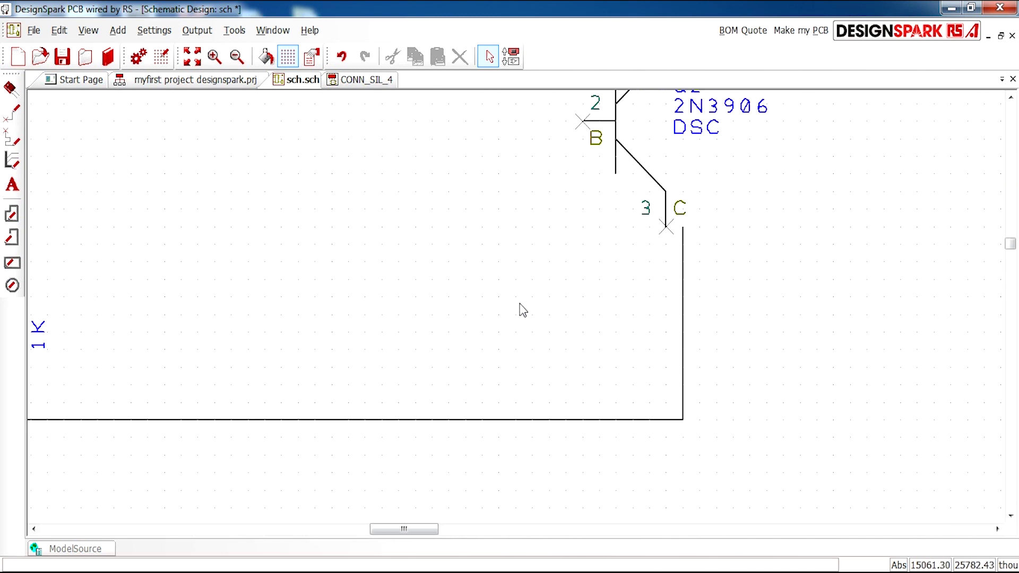
pyautogui.hotkey('ctrl', 'z')
pyautogui.scroll(-2, 511, 314)
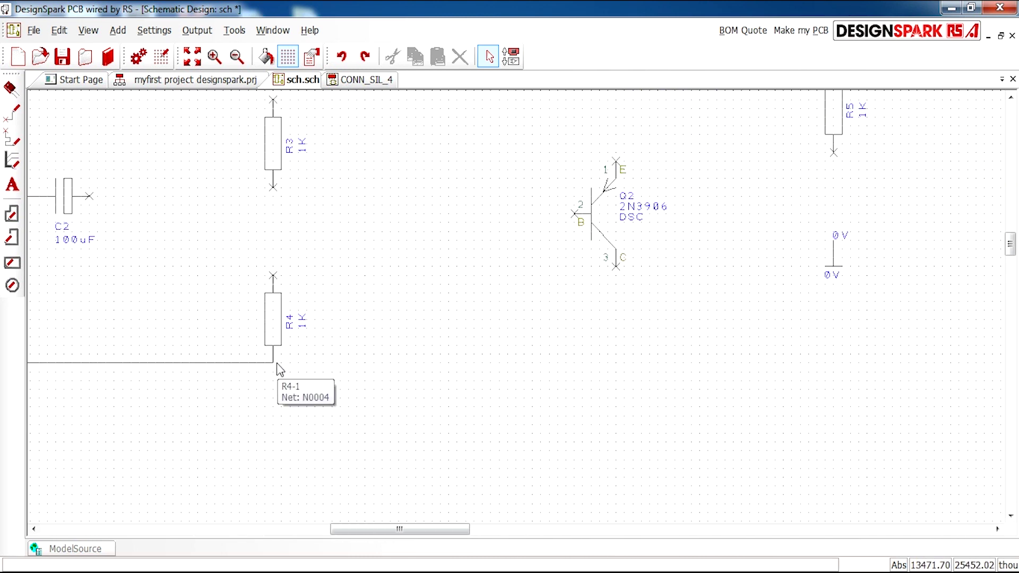
pyautogui.click(273, 364)
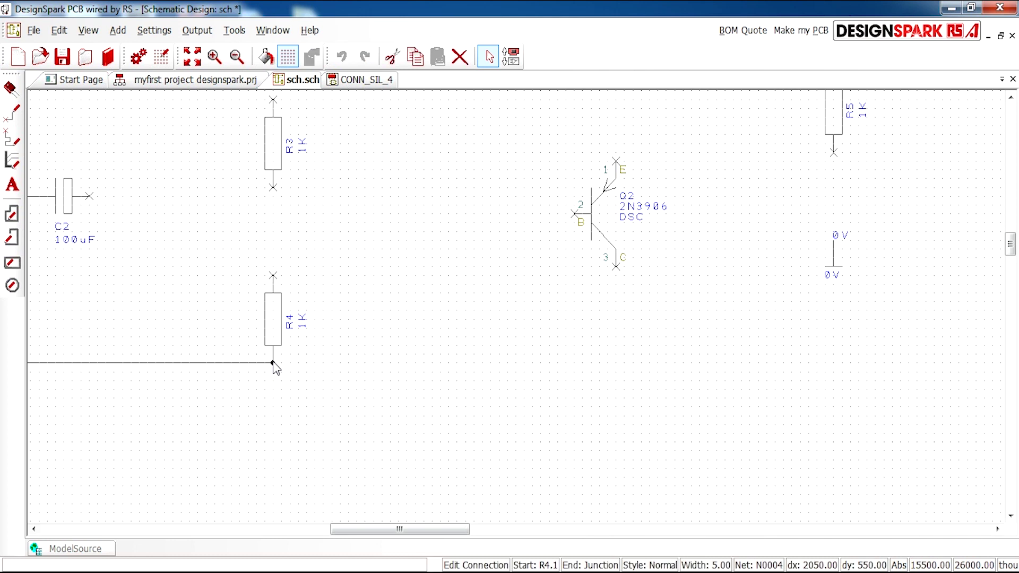
pyautogui.click(615, 274)
pyautogui.scroll(-1, 488, 286)
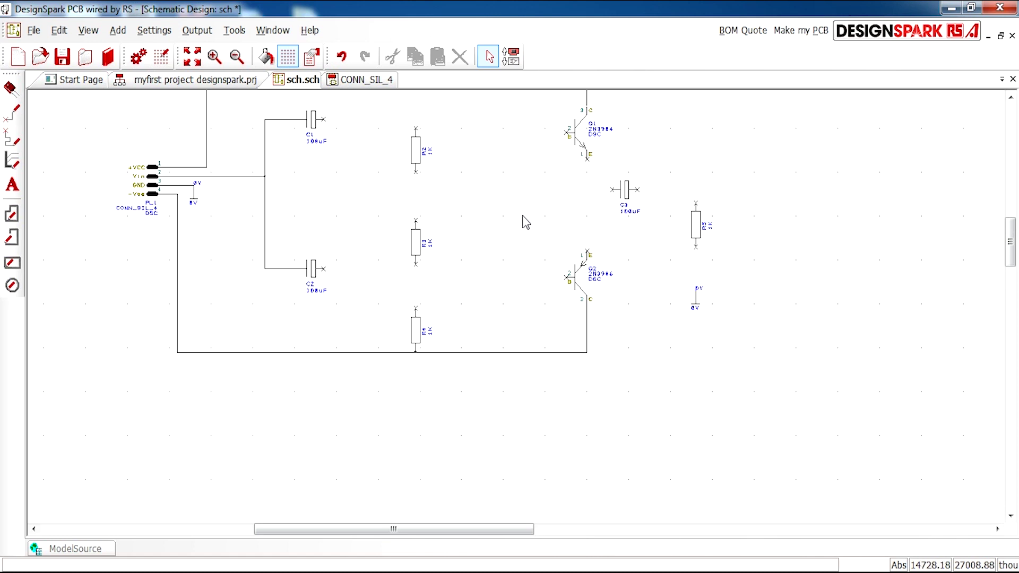
pyautogui.scroll(1, 519, 313)
# - Wire Q1's emitter to Q2's emitter and place mirrored C3 onto that wire
pyautogui.click(479, 267)
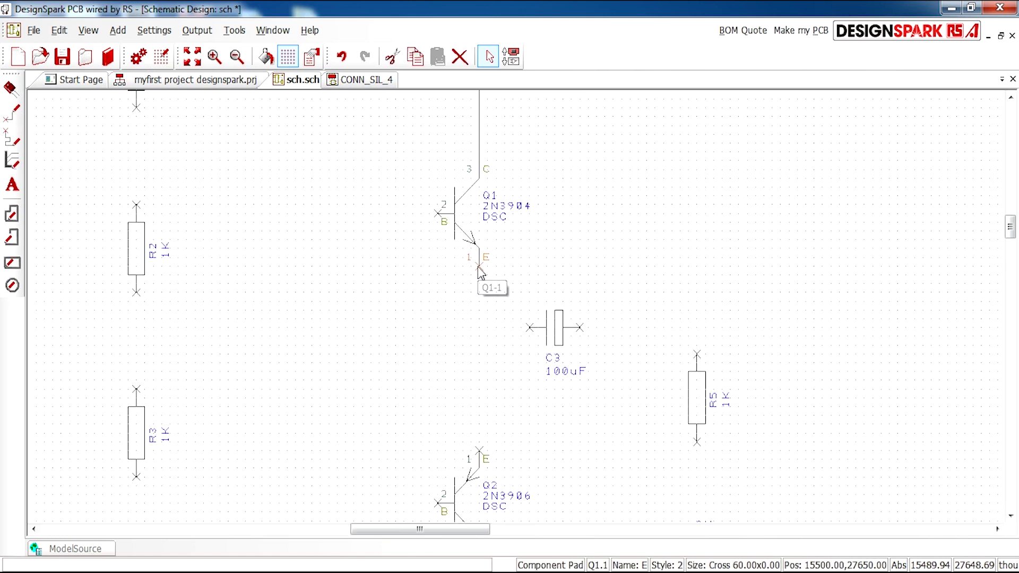
pyautogui.click(481, 450)
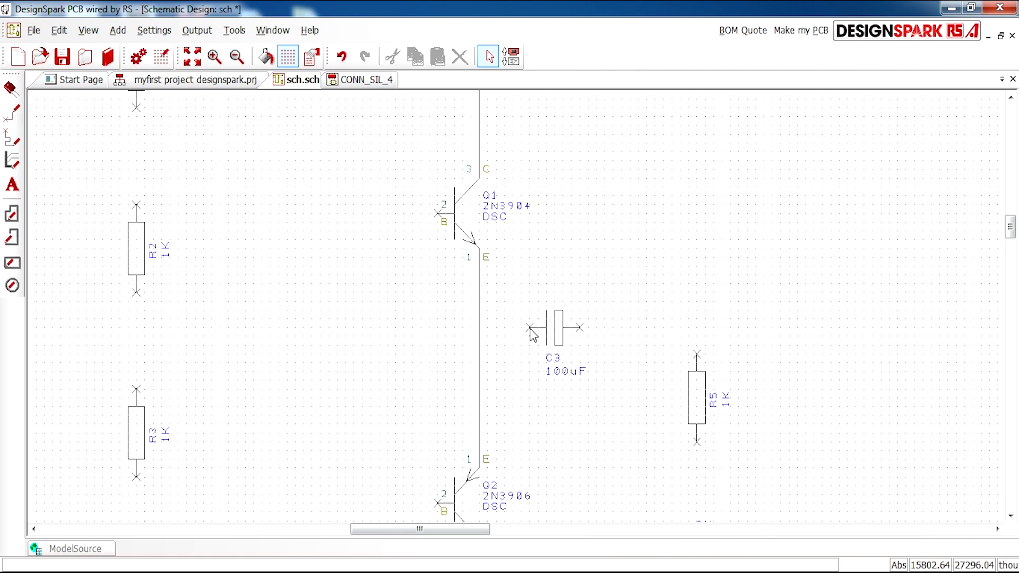
pyautogui.click(569, 330)
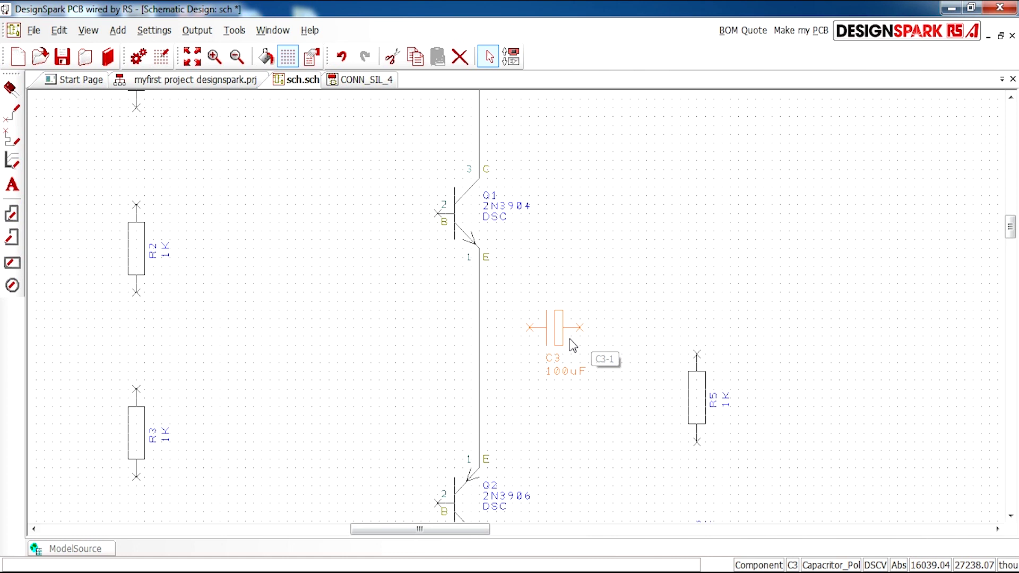
pyautogui.press('f')
pyautogui.moveTo(504, 335)
pyautogui.mouseDown()
pyautogui.moveTo(591, 333)
pyautogui.moveTo(596, 341)
pyautogui.moveTo(479, 342)
pyautogui.mouseUp()
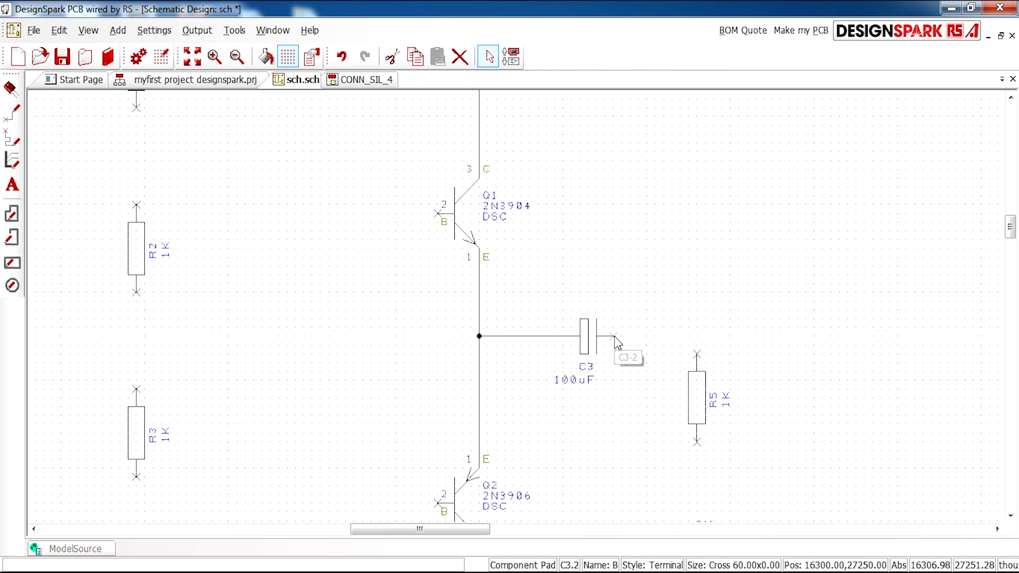
# - Wire C3's free pin to R5's top and R5's bottom to 0V
pyautogui.moveTo(614, 336); pyautogui.dragTo(694, 354)
pyautogui.scroll(-2, 660, 425)
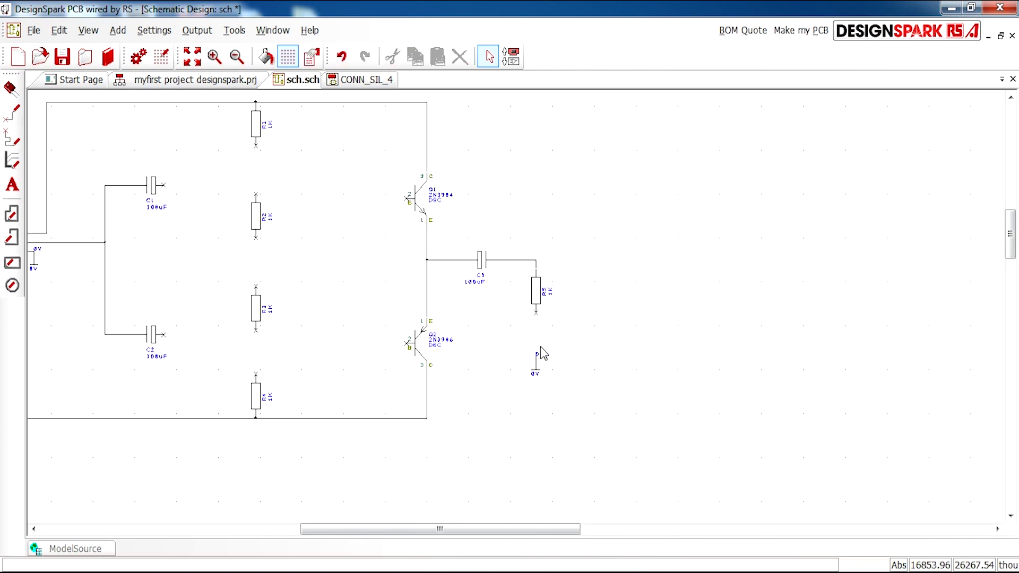
pyautogui.scroll(2, 539, 358)
pyautogui.moveTo(508, 239); pyautogui.dragTo(511, 354)
pyautogui.scroll(-3, 518, 312)
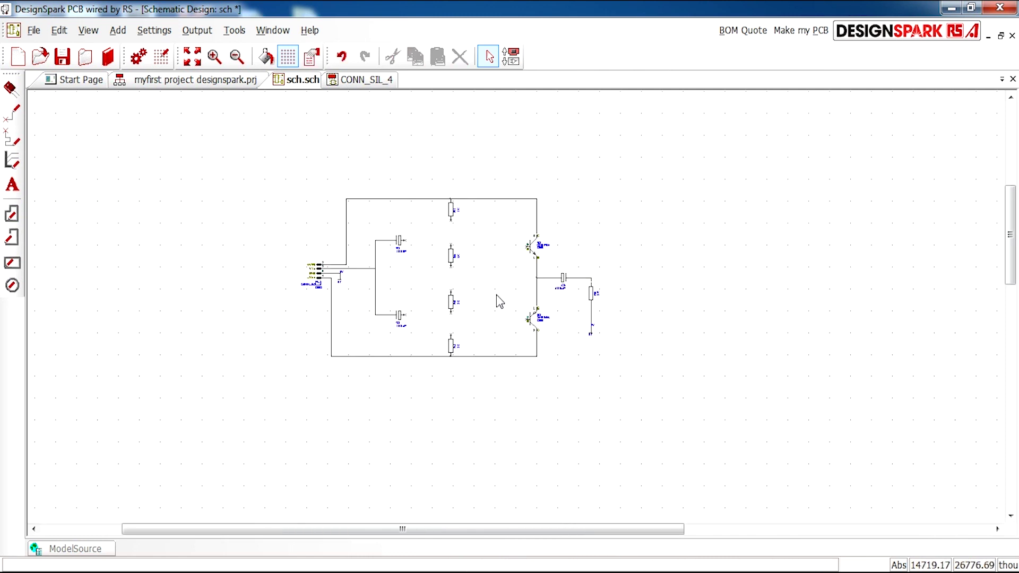
pyautogui.scroll(2, 520, 314)
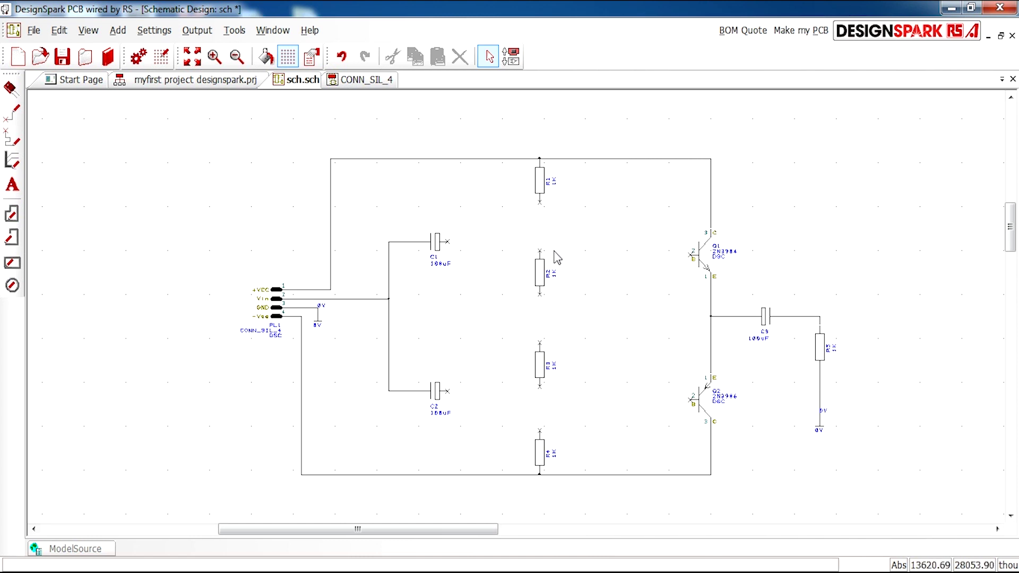
# - Connect R1's bottom pin to R2's top pin
pyautogui.scroll(-1, 525, 286)
pyautogui.scroll(2, 519, 311)
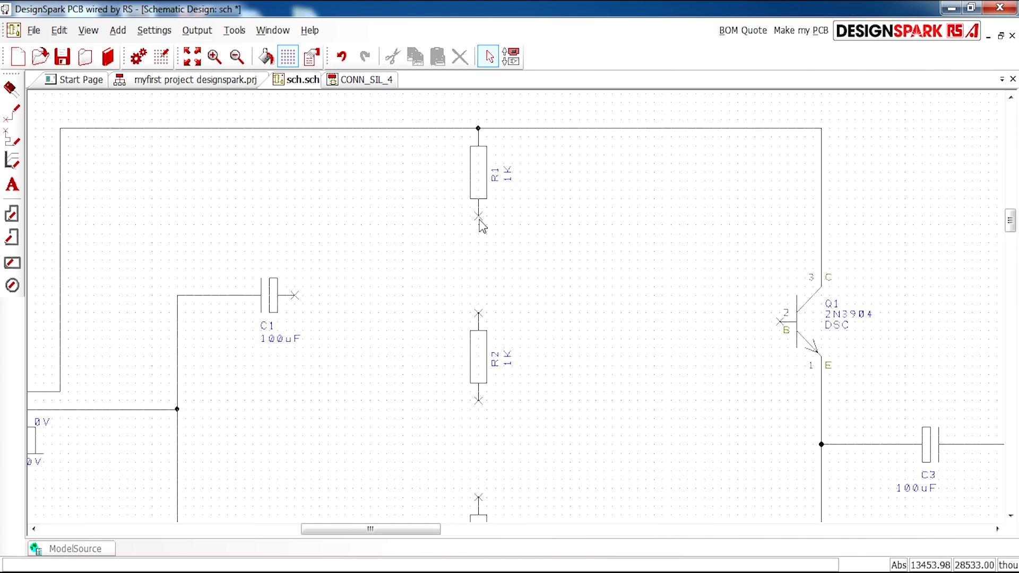
pyautogui.moveTo(480, 219); pyautogui.dragTo(479, 313)
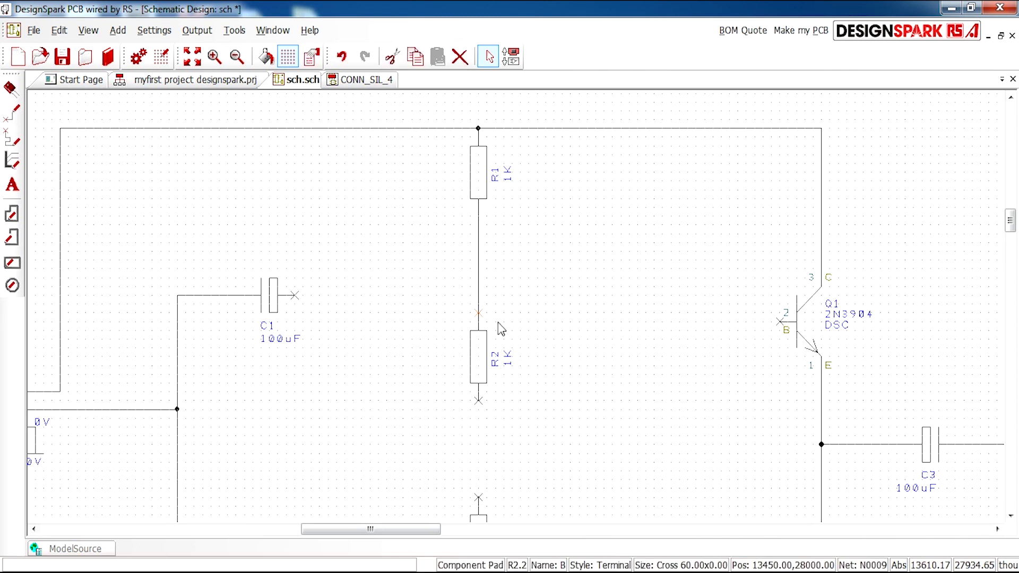
pyautogui.moveTo(480, 314)
pyautogui.mouseDown()
pyautogui.moveTo(528, 345)
pyautogui.moveTo(480, 321)
pyautogui.mouseUp()
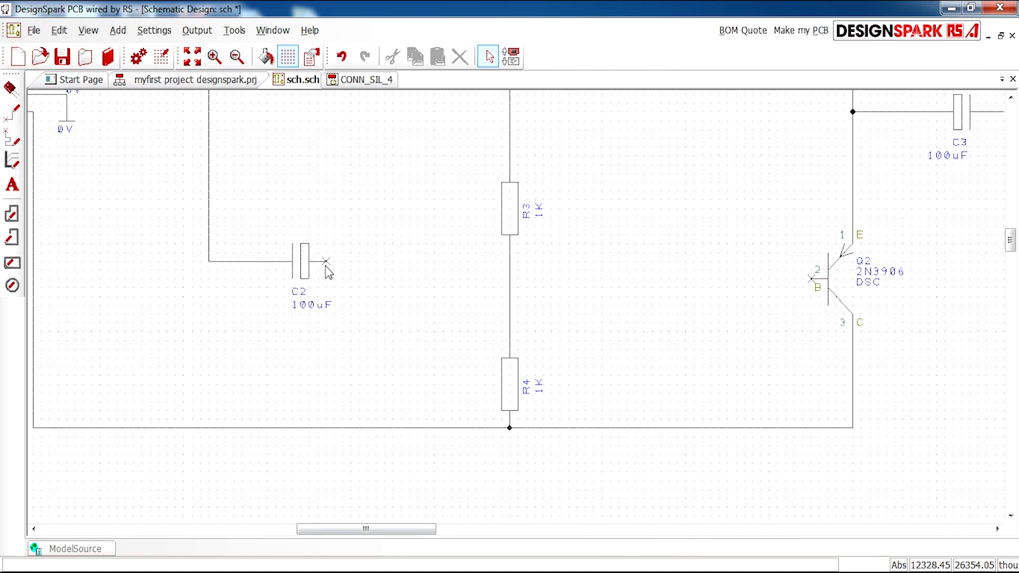
# - Wire C2 to the R3–R4 net and C1 to the R1–R2 junction, linking to the Q1/Q2 bases
pyautogui.moveTo(328, 263)
pyautogui.mouseDown()
pyautogui.moveTo(398, 276)
pyautogui.moveTo(512, 268)
pyautogui.moveTo(814, 290)
pyautogui.mouseUp()
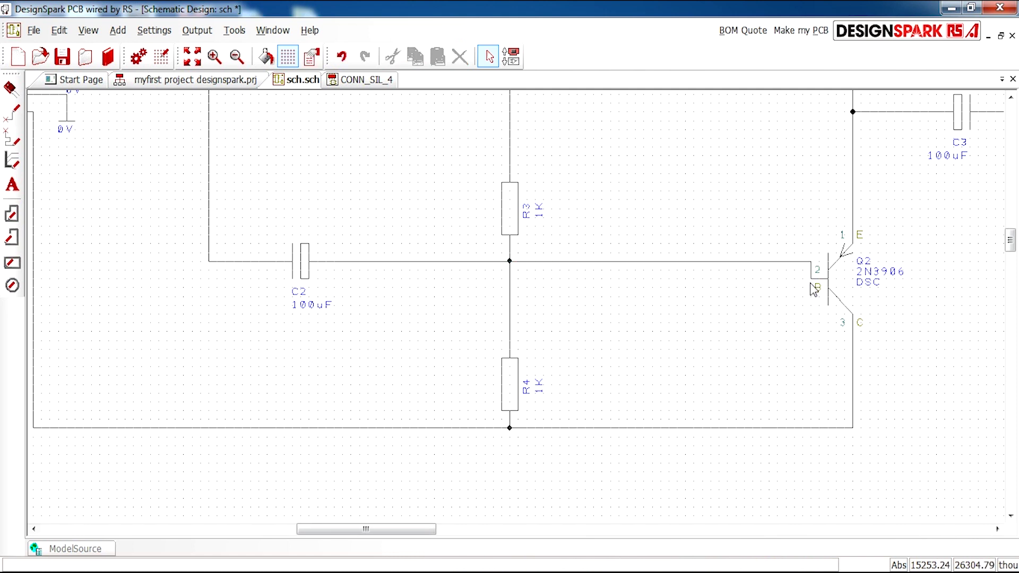
pyautogui.scroll(-5, 580, 268)
pyautogui.scroll(5, 515, 258)
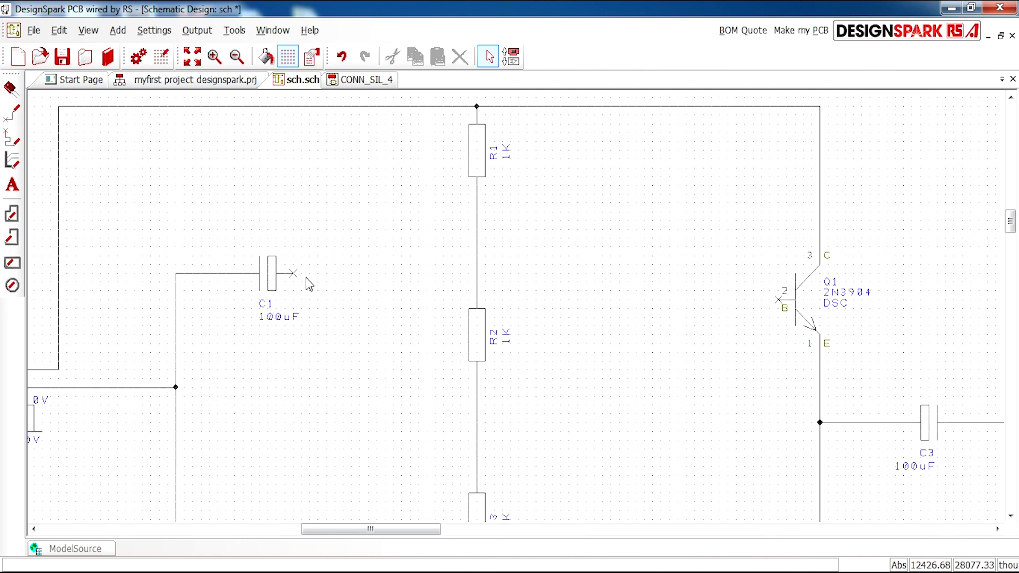
pyautogui.moveTo(293, 273)
pyautogui.mouseDown()
pyautogui.moveTo(480, 275)
pyautogui.moveTo(602, 295)
pyautogui.moveTo(781, 302)
pyautogui.mouseUp()
pyautogui.scroll(-2, 669, 344)
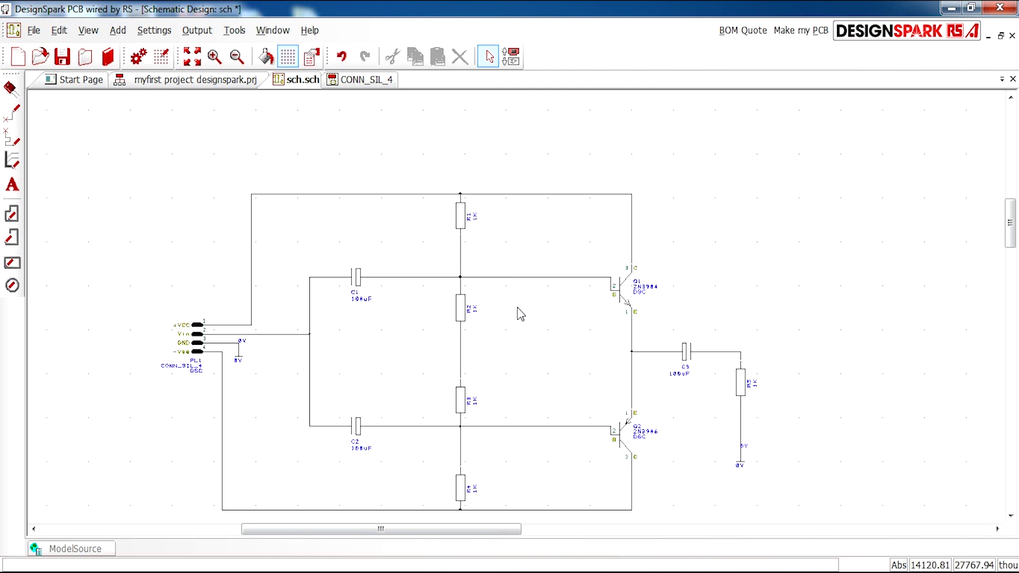
pyautogui.moveTo(508, 386); pyautogui.dragTo(520, 313, button='middle')
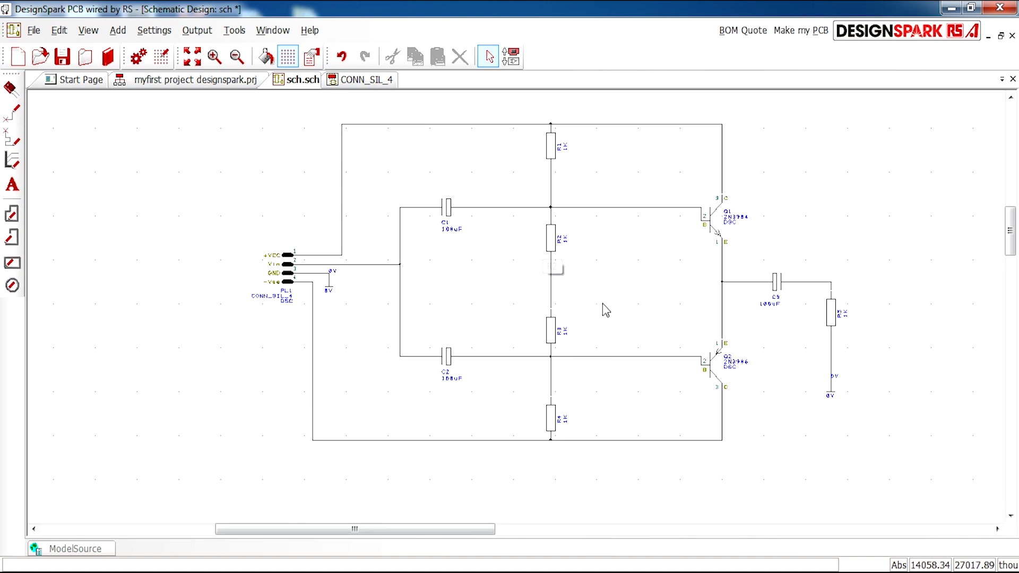
pyautogui.scroll(2, 519, 313)
pyautogui.scroll(-2, 517, 317)
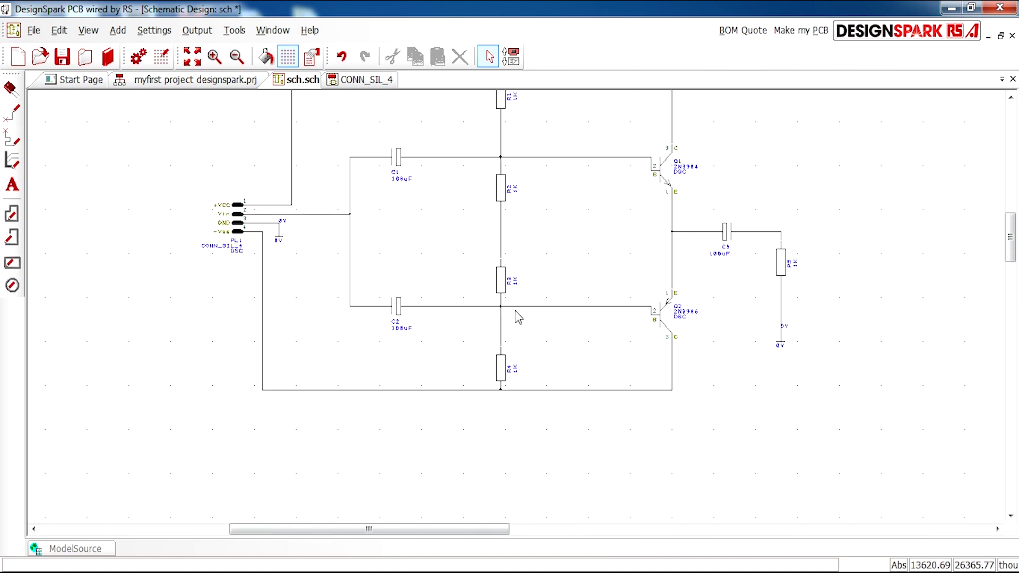
pyautogui.scroll(2, 518, 312)
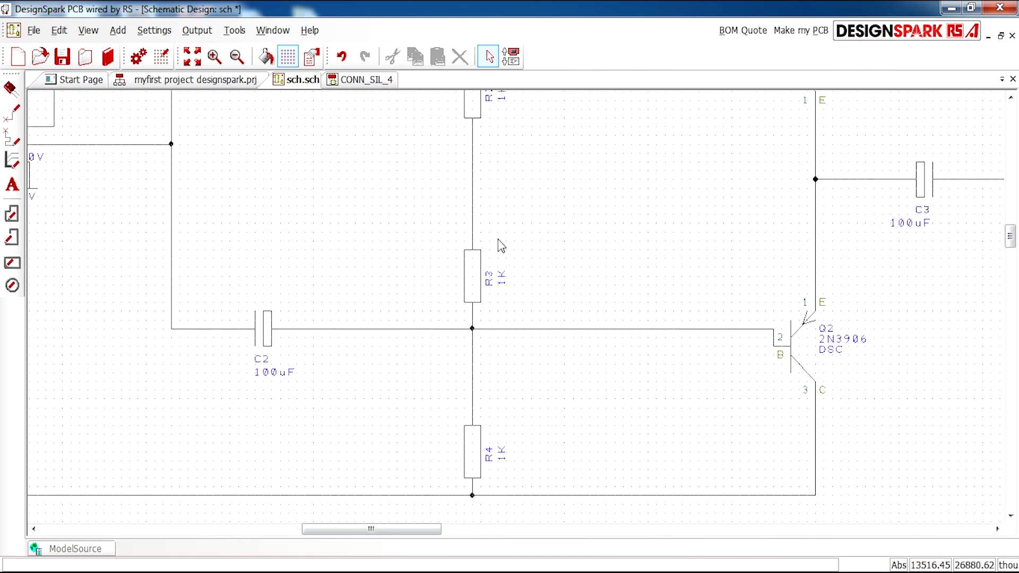
# - Open R3's properties and close them with its value left at 1K
pyautogui.click(484, 284)
pyautogui.rightClick(473, 290)
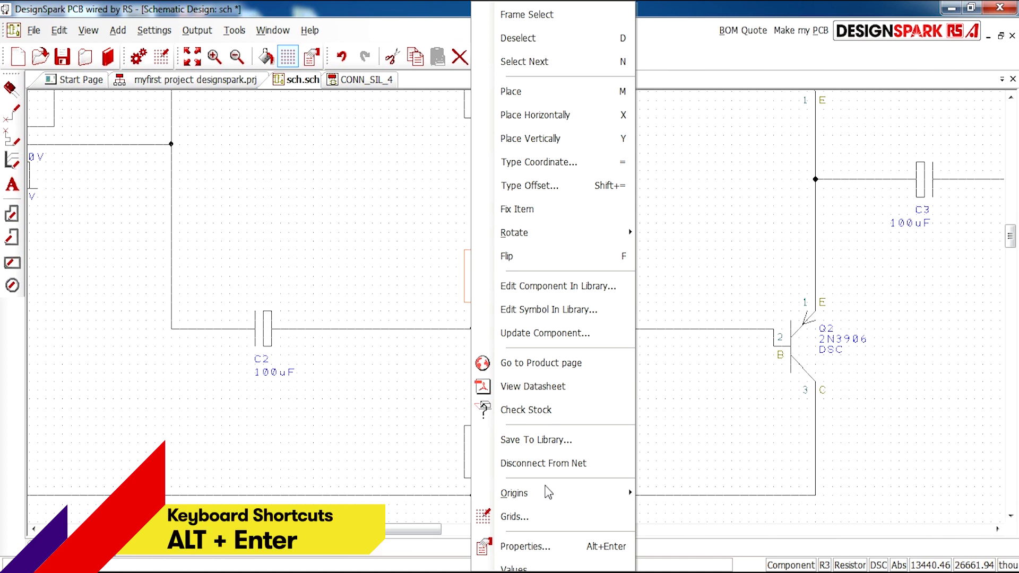
pyautogui.click(547, 547)
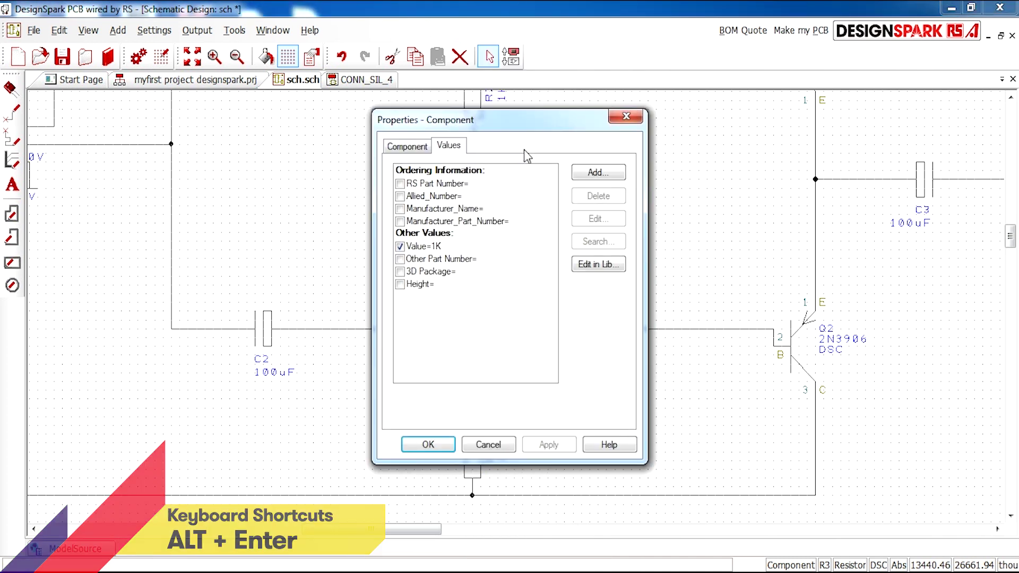
pyautogui.moveTo(570, 120); pyautogui.dragTo(758, 125)
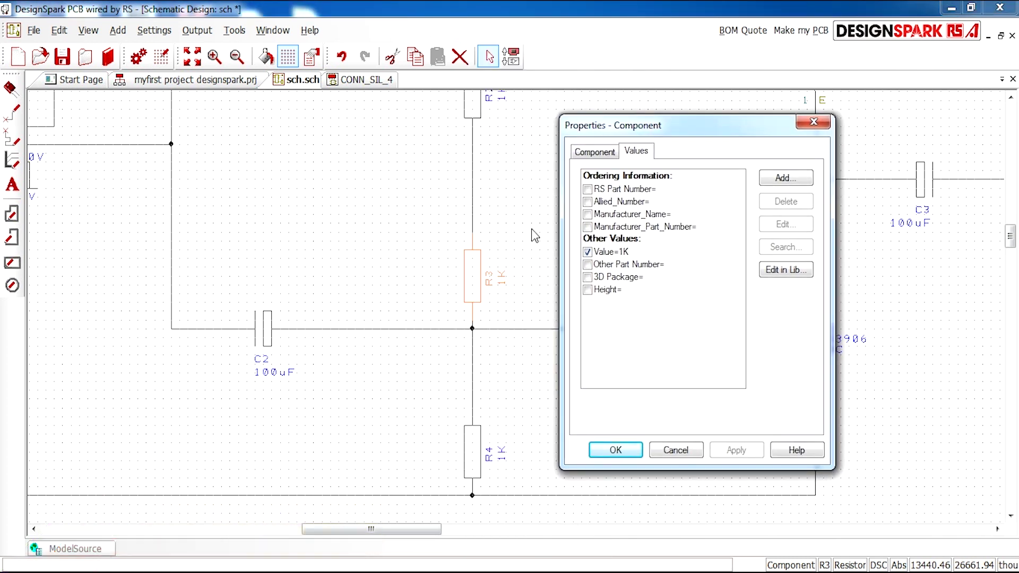
pyautogui.doubleClick(616, 253)
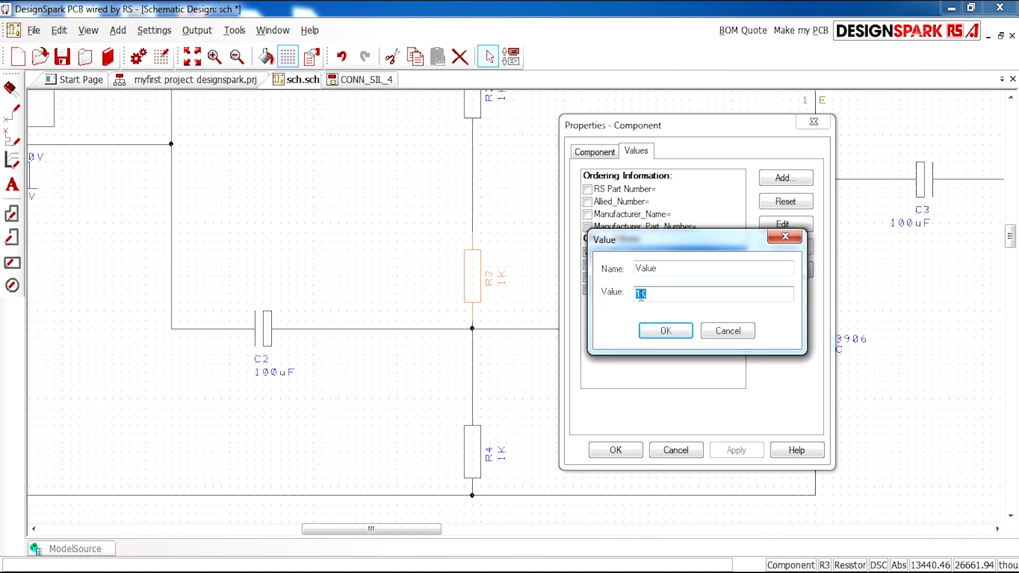
pyautogui.click(663, 330)
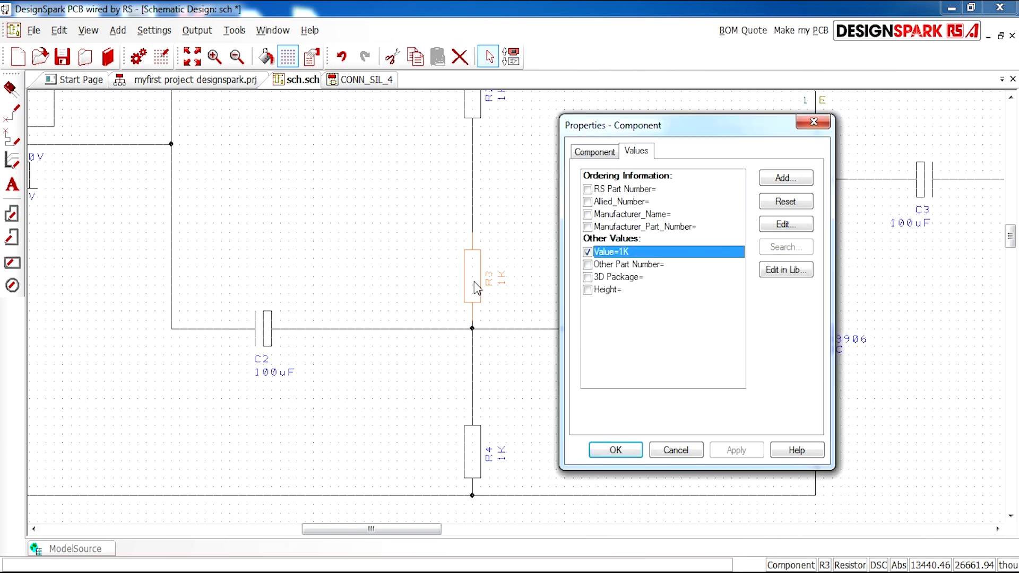
pyautogui.click(616, 450)
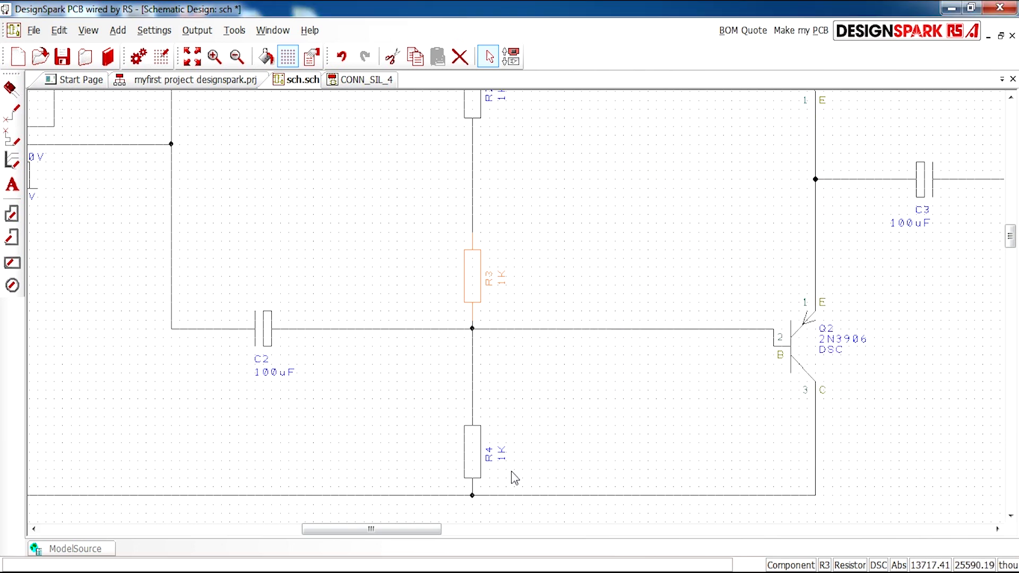
# - Change R4's Value from 1K to 10K and apply the properties
pyautogui.click(473, 455)
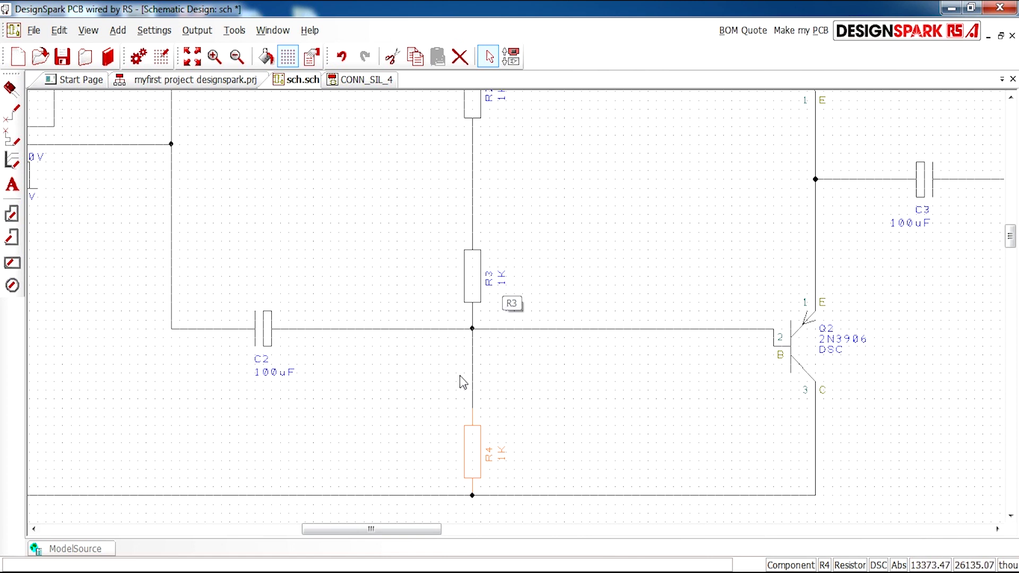
pyautogui.rightClick(472, 453)
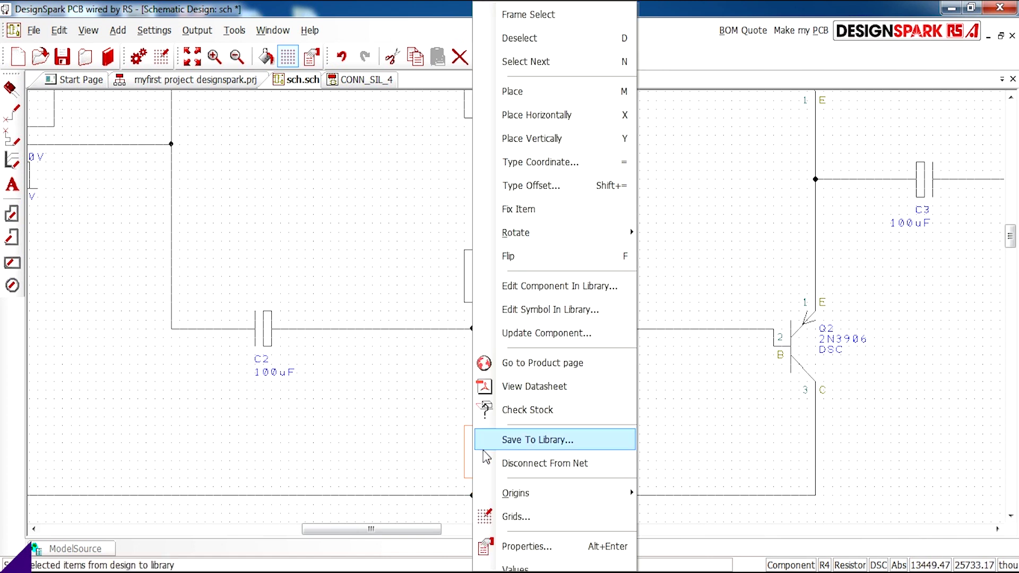
pyautogui.click(534, 546)
pyautogui.doubleClick(425, 247)
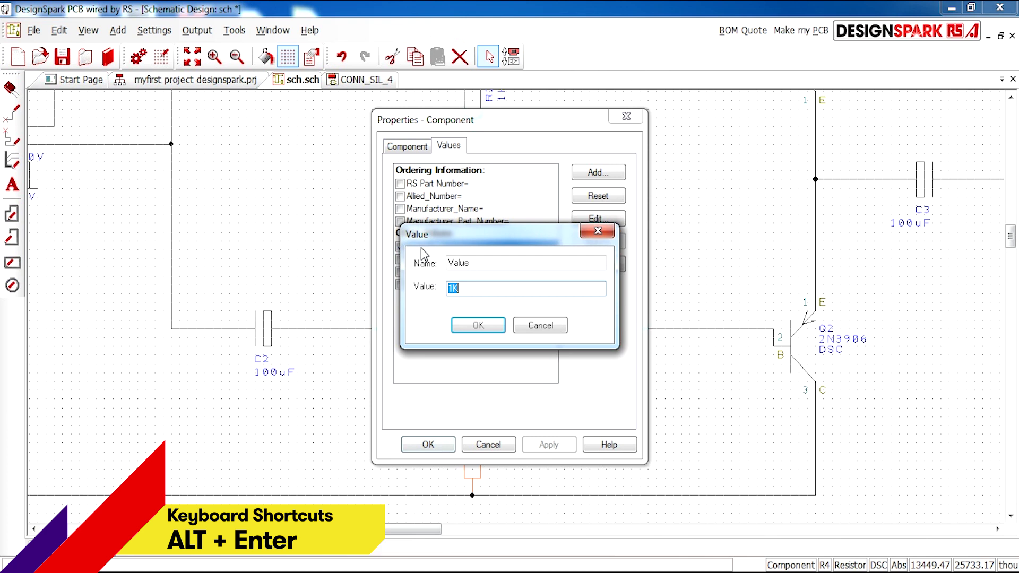
pyautogui.click(457, 289)
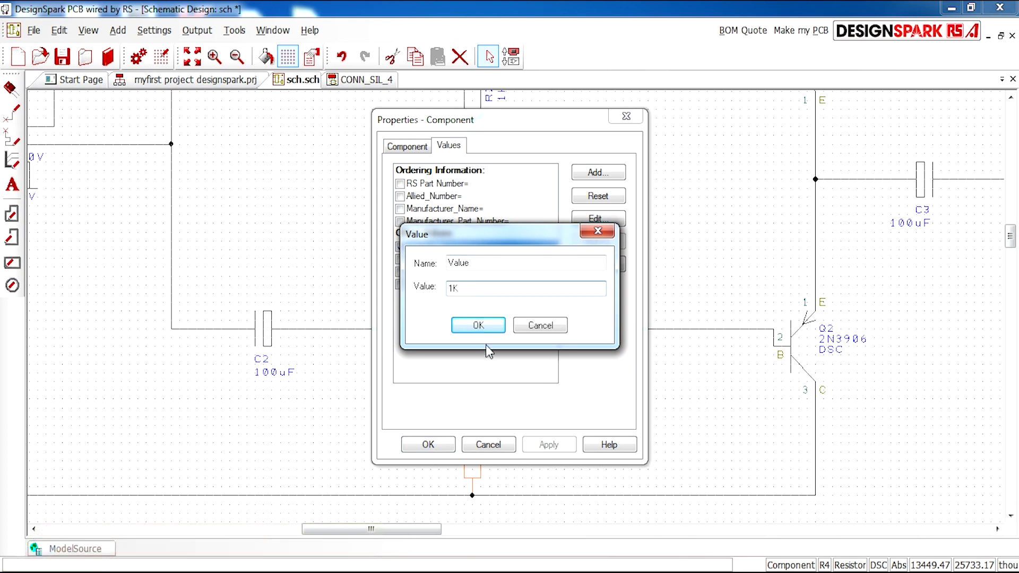
pyautogui.click(479, 325)
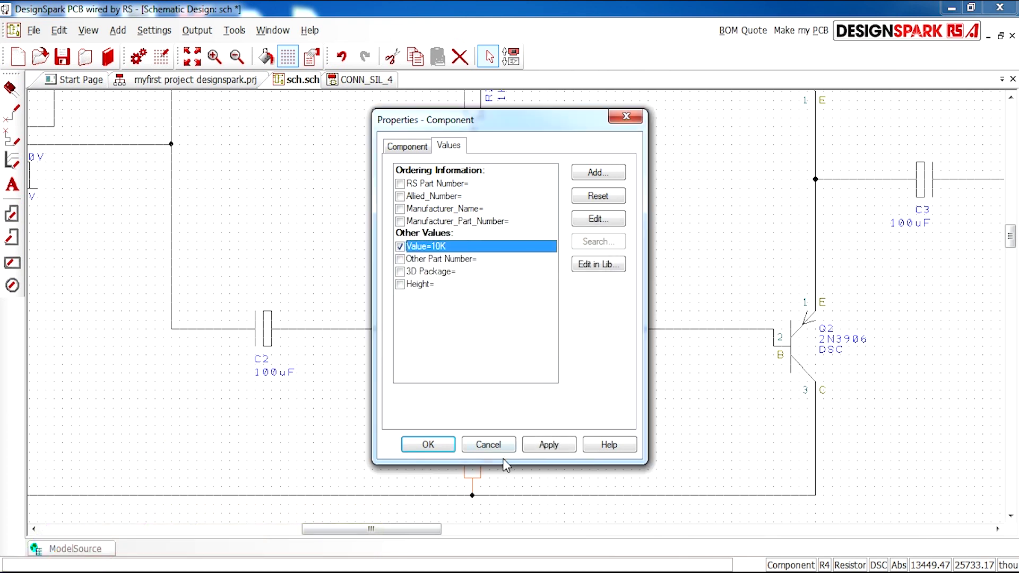
pyautogui.click(429, 445)
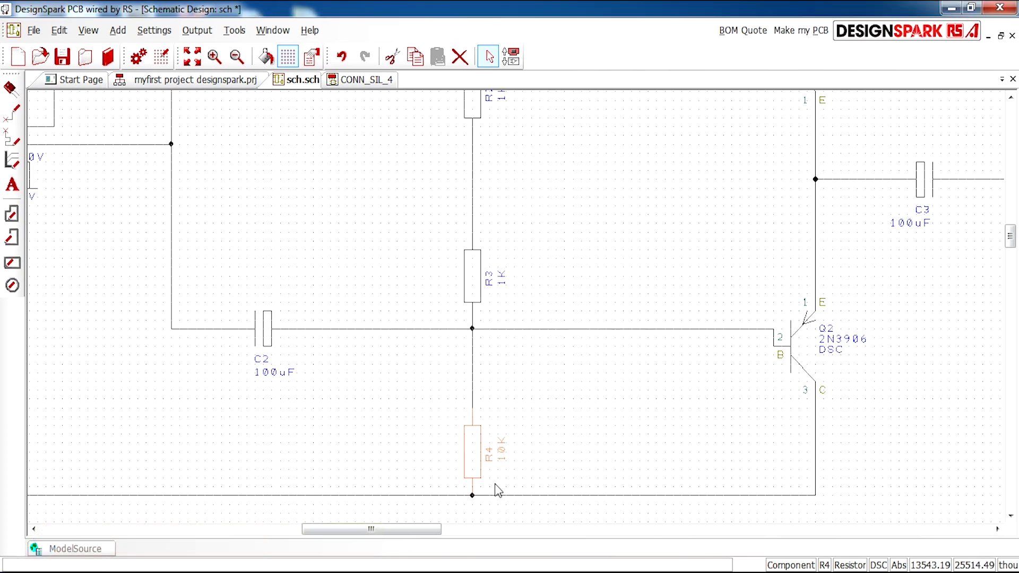
# - Replace capacitor C2's Value property of 100uF with 2.2uF in its component properties
pyautogui.click(267, 339)
pyautogui.rightClick(267, 339)
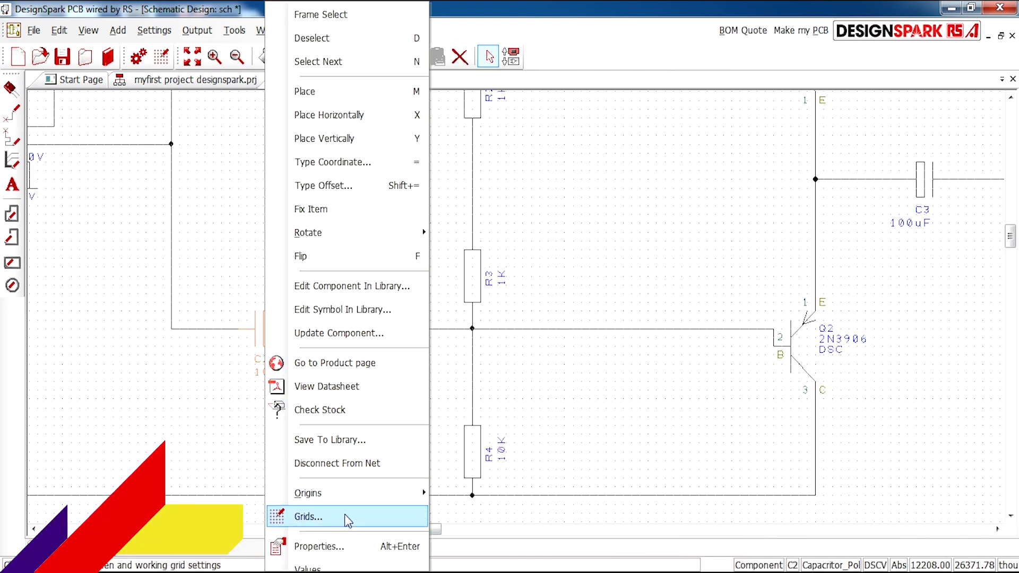
pyautogui.hotkey('alt', 'Return')
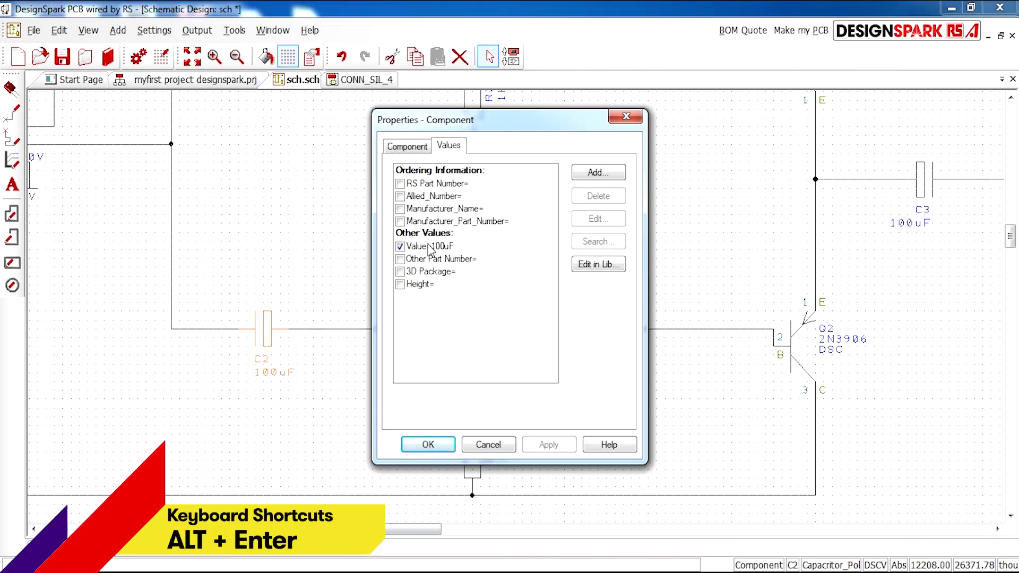
pyautogui.doubleClick(427, 248)
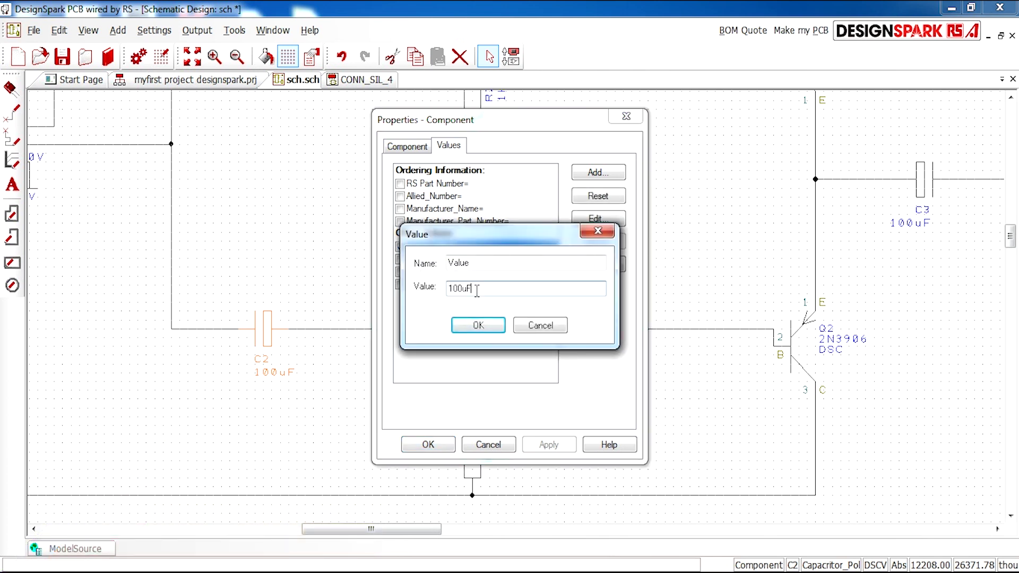
pyautogui.moveTo(476, 289); pyautogui.dragTo(415, 298)
pyautogui.write('2.2')
pyautogui.click(480, 325)
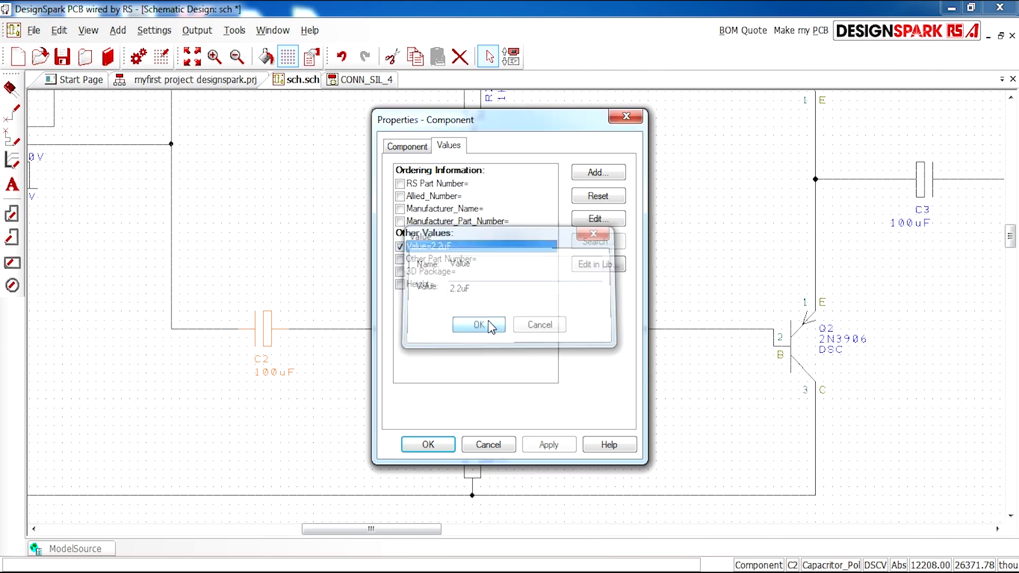
pyautogui.click(428, 445)
pyautogui.scroll(-3, 526, 297)
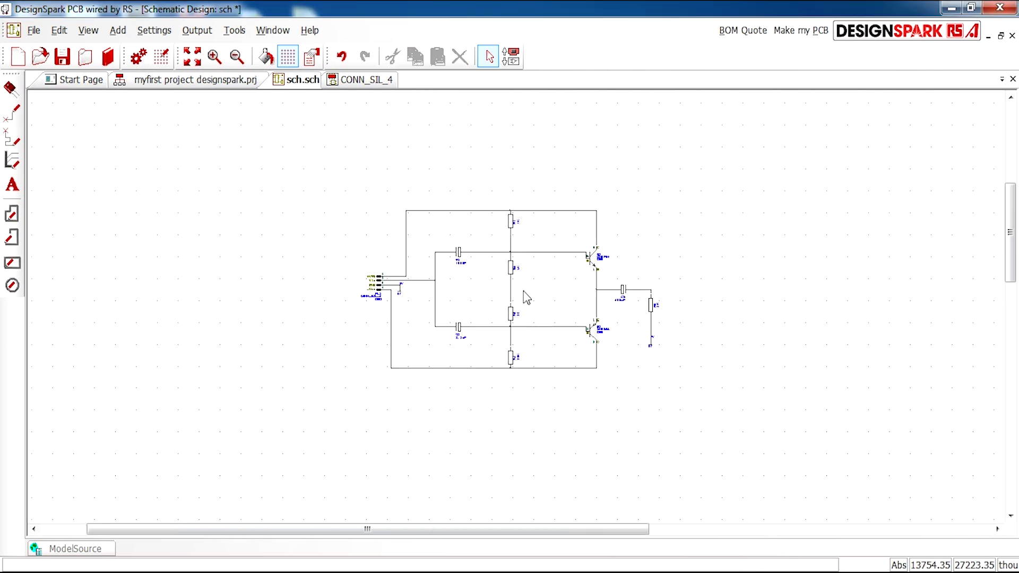
pyautogui.scroll(2, 525, 297)
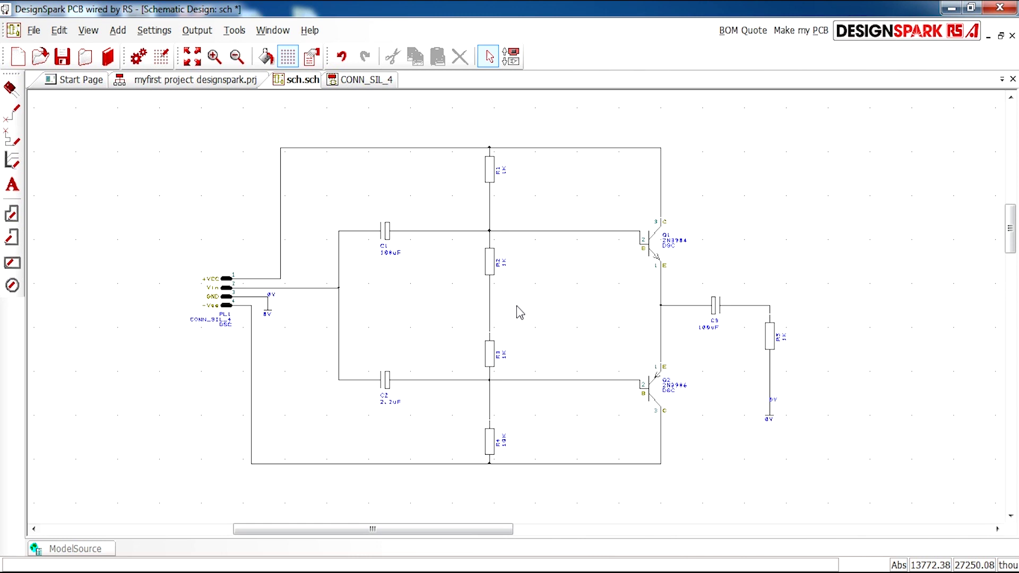